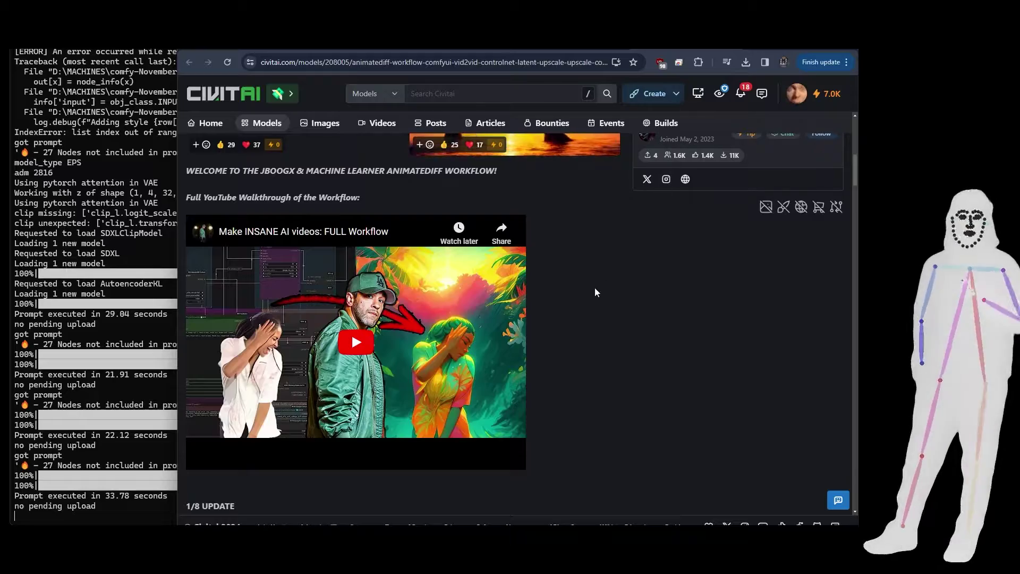
- Switch to the ComfyUI tab, clear its canvas, and show Chrome's recent downloads
{"action": "scroll", "coordinate": [594, 286], "scroll_direction": "up", "scroll_amount": 8}
{"action": "scroll", "coordinate": [594, 286], "scroll_direction": "down", "scroll_amount": 2}
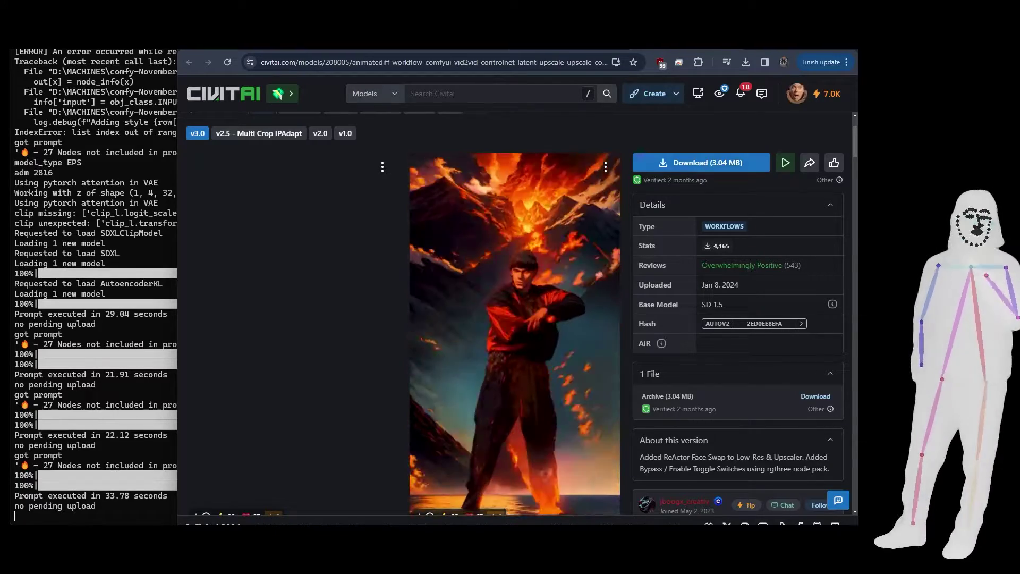
{"action": "left_click", "coordinate": [240, 51]}
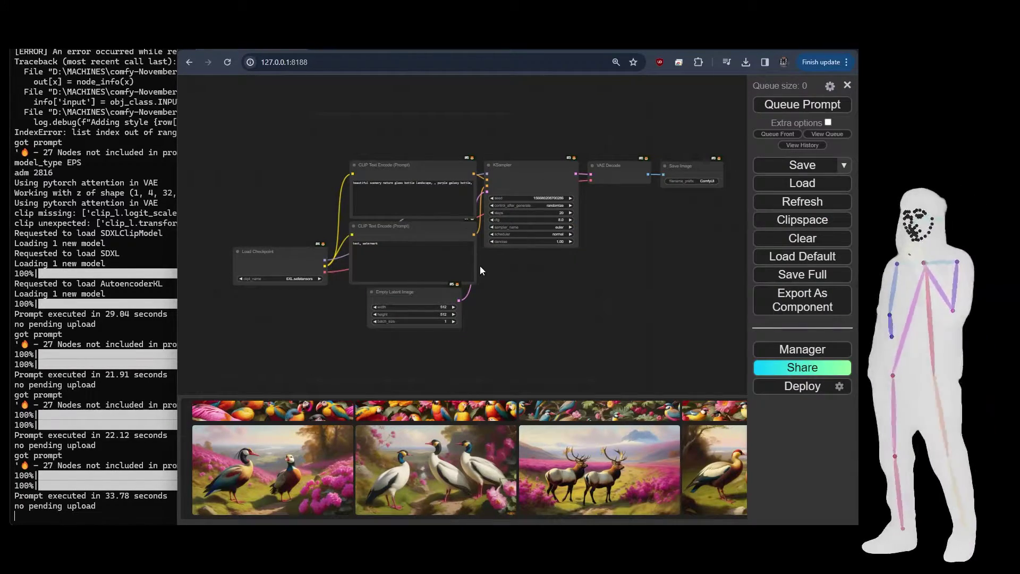
{"action": "left_click", "coordinate": [802, 145]}
{"action": "left_click", "coordinate": [744, 66]}
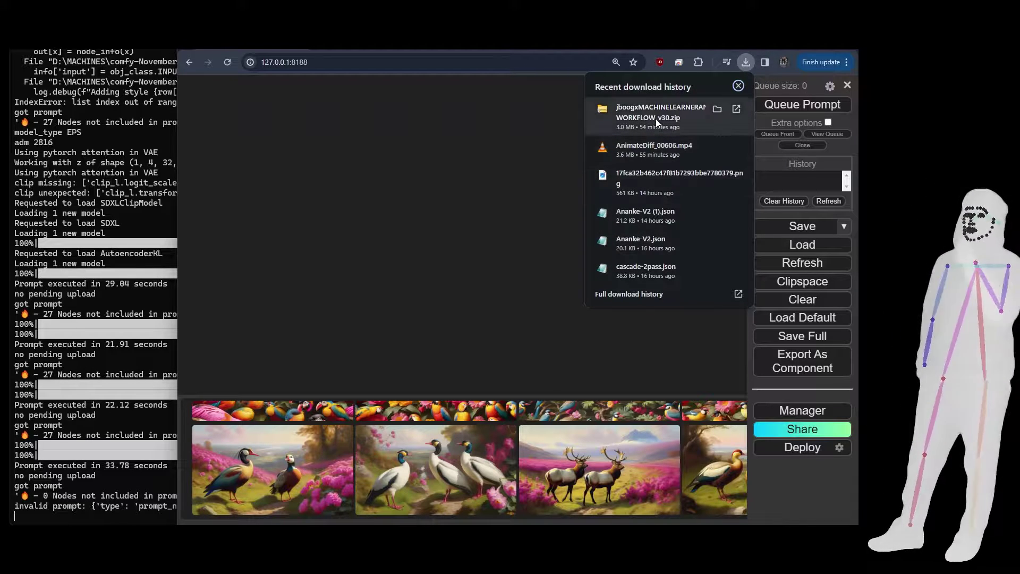
- Open the workflow v30 zip and drag its workflow file onto the ComfyUI canvas
{"action": "left_click", "coordinate": [716, 109]}
{"action": "left_click", "coordinate": [512, 272]}
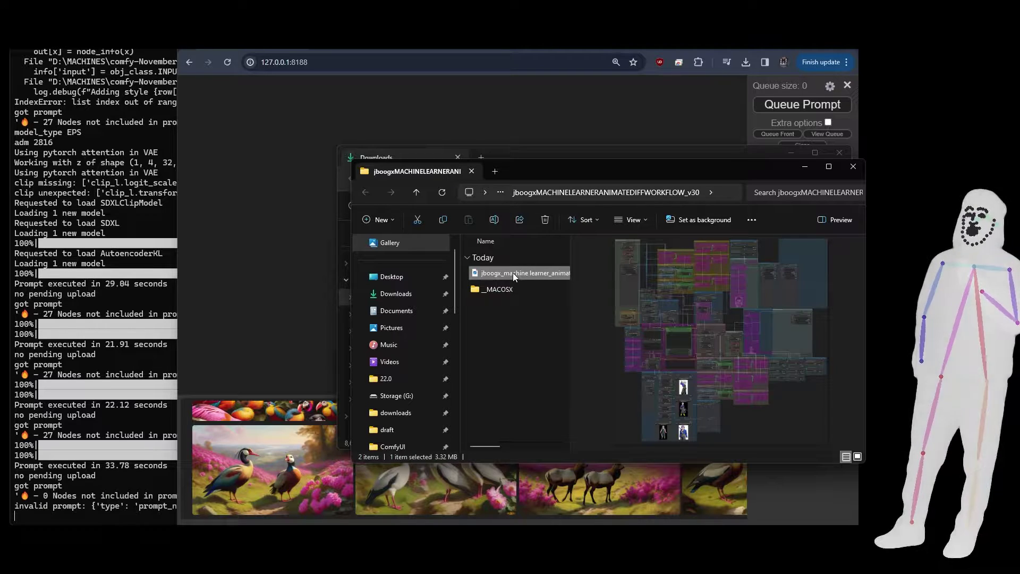
{"action": "left_click_drag", "start_coordinate": [501, 271], "coordinate": [251, 253]}
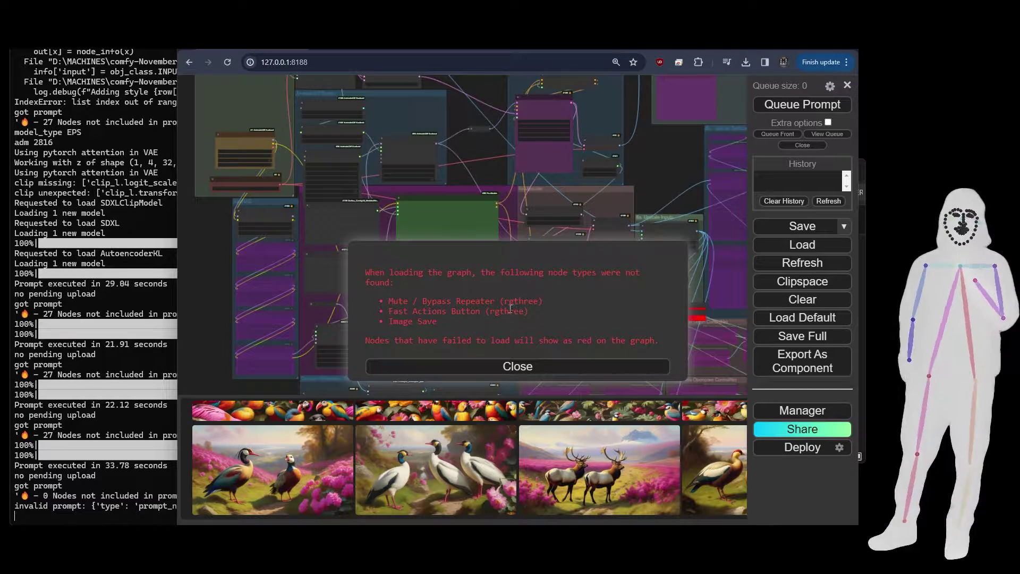
- In Manager's missing custom nodes list, enable rgthree and update WAS Node Suite
{"action": "left_click", "coordinate": [518, 366]}
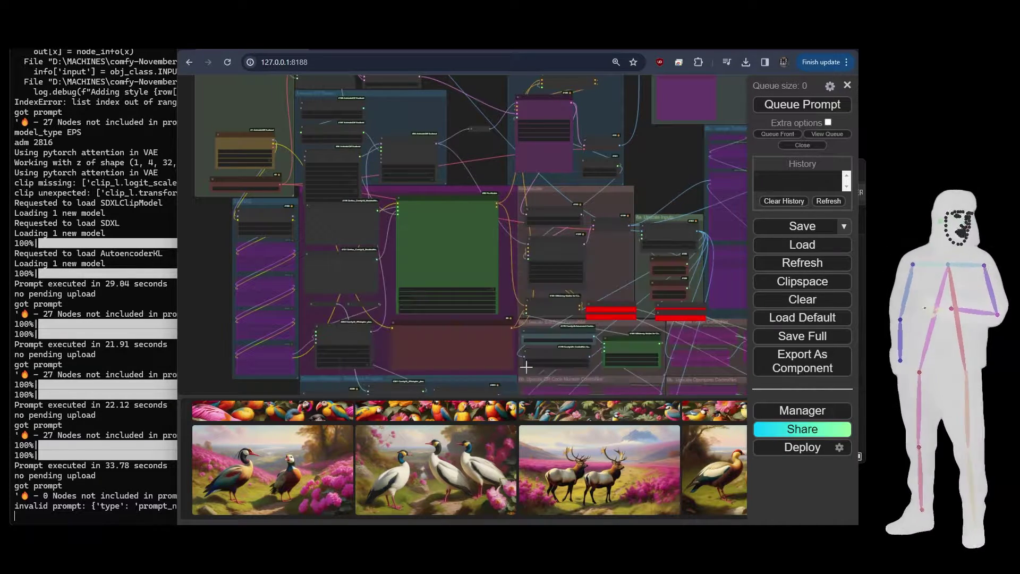
{"action": "left_click", "coordinate": [793, 412]}
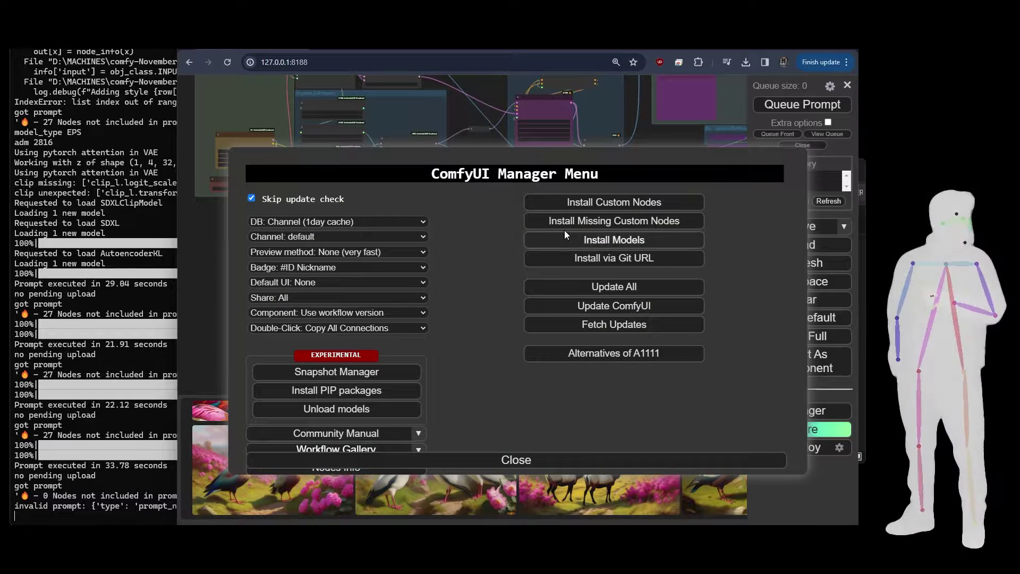
{"action": "left_click", "coordinate": [591, 224]}
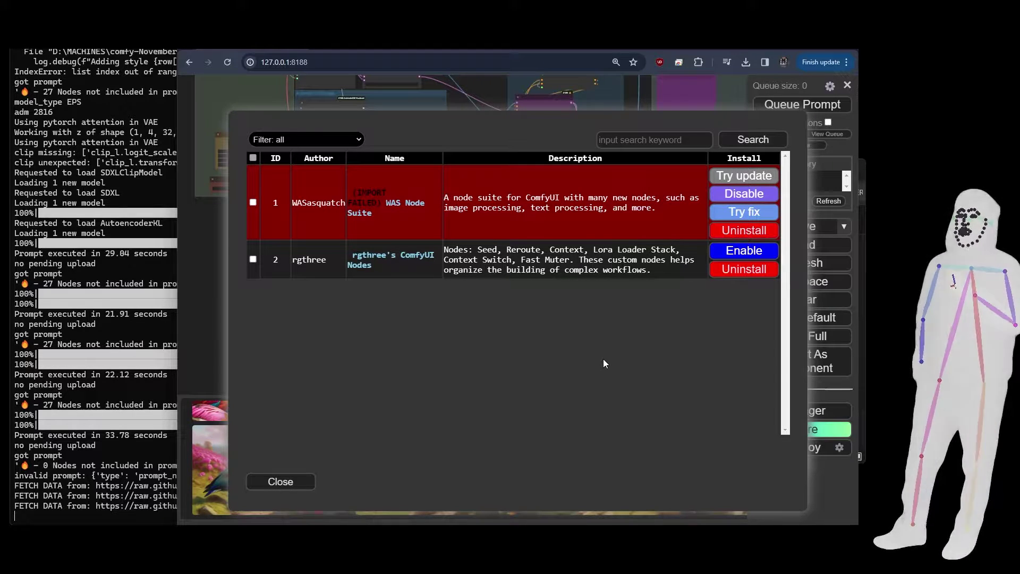
{"action": "left_click", "coordinate": [727, 253]}
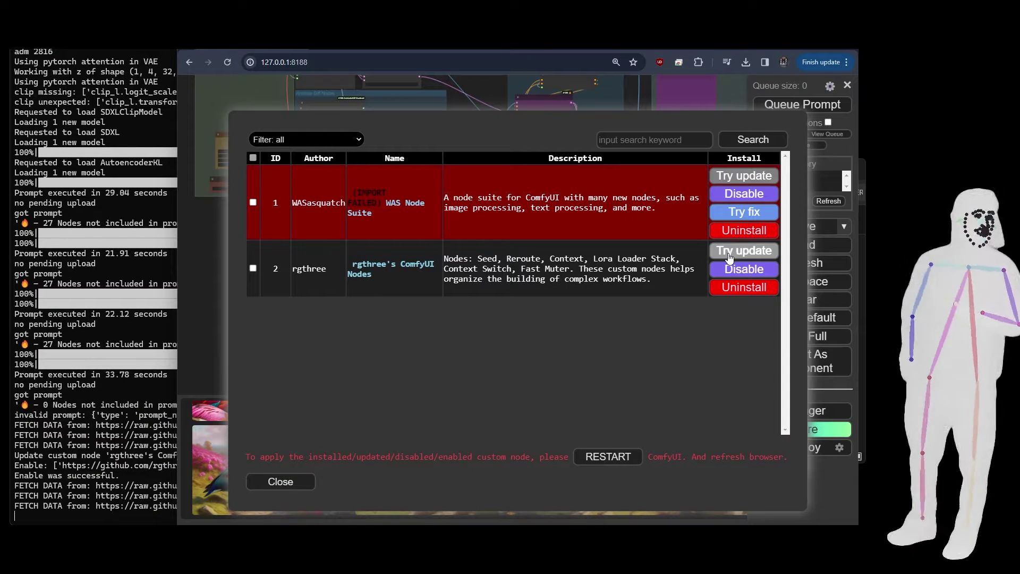
{"action": "left_click", "coordinate": [741, 178]}
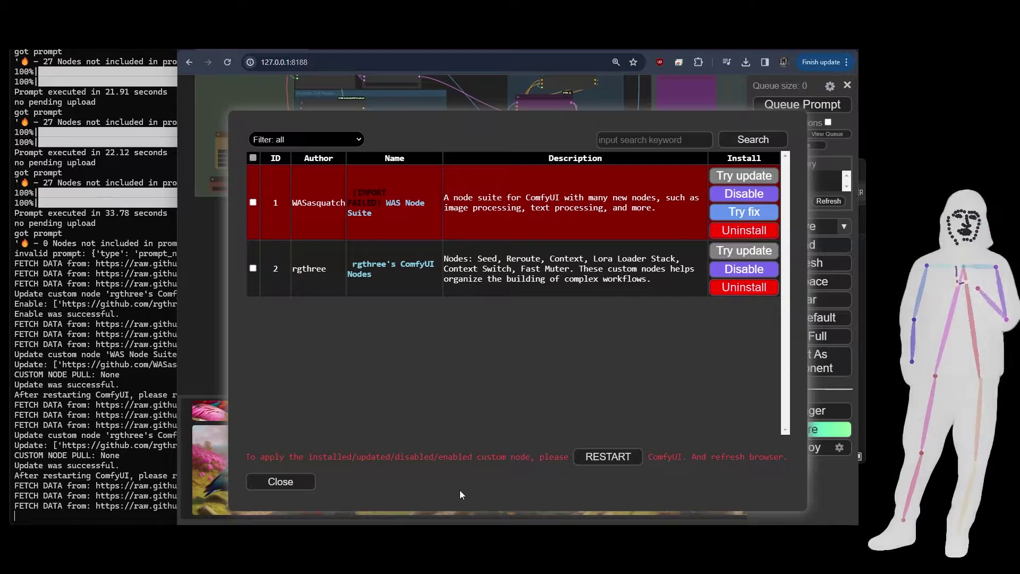
- Close the Manager back to the graph and bring the server console forward
{"action": "left_click", "coordinate": [289, 482]}
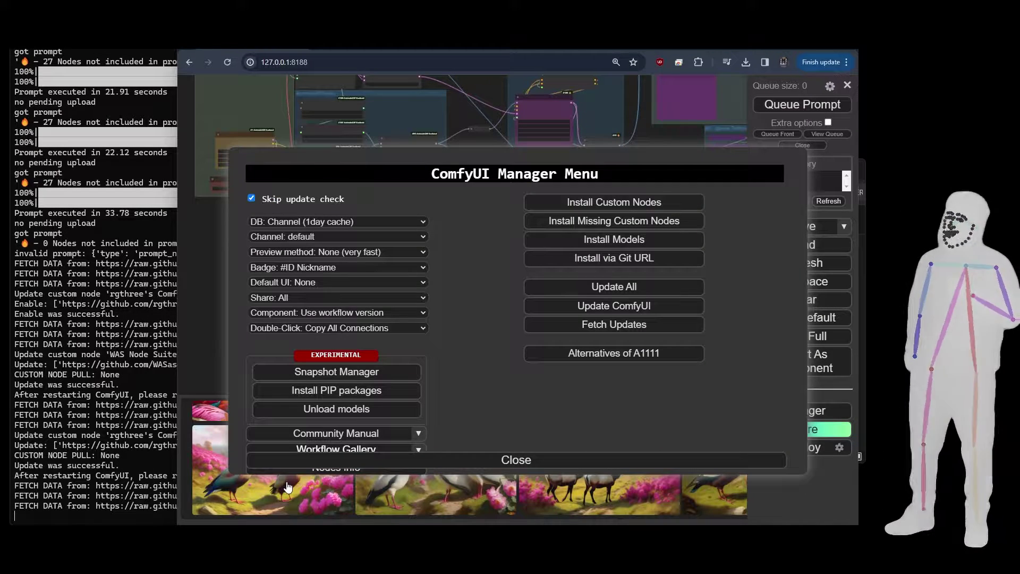
{"action": "left_click", "coordinate": [467, 456]}
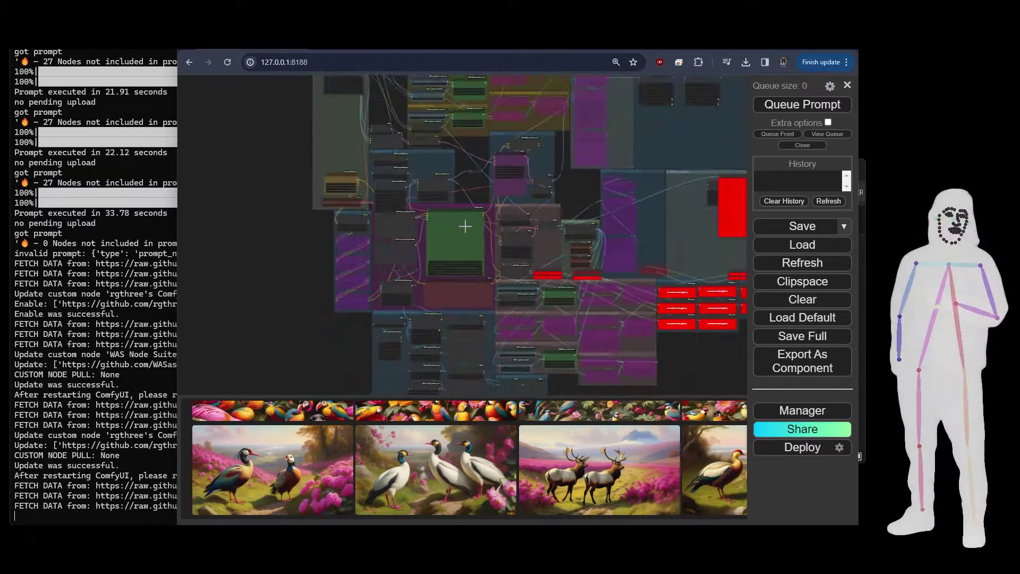
{"action": "scroll", "coordinate": [465, 227], "scroll_direction": "down", "scroll_amount": 3}
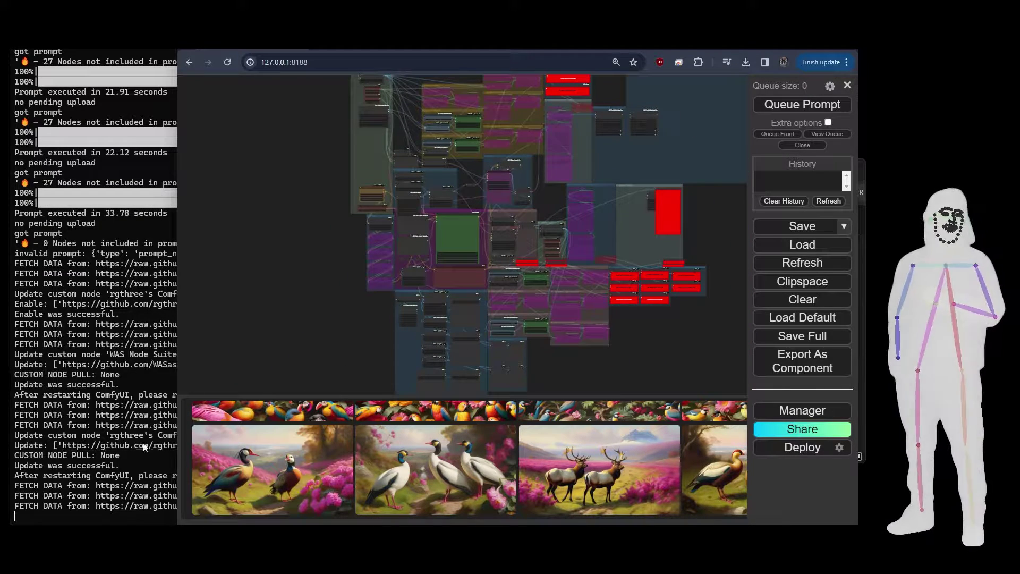
{"action": "left_click_drag", "start_coordinate": [697, 210], "coordinate": [658, 225]}
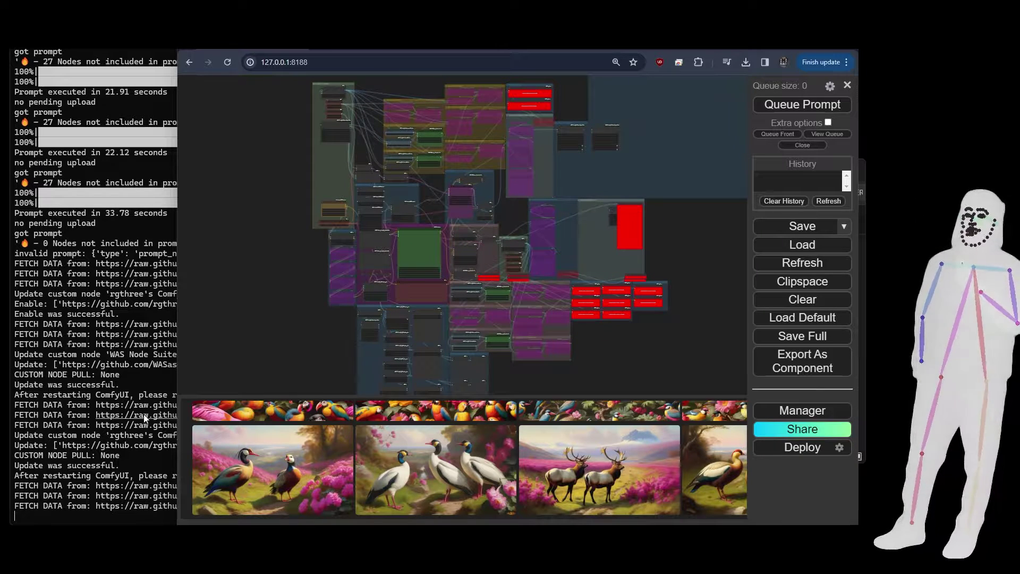
{"action": "left_click", "coordinate": [149, 378]}
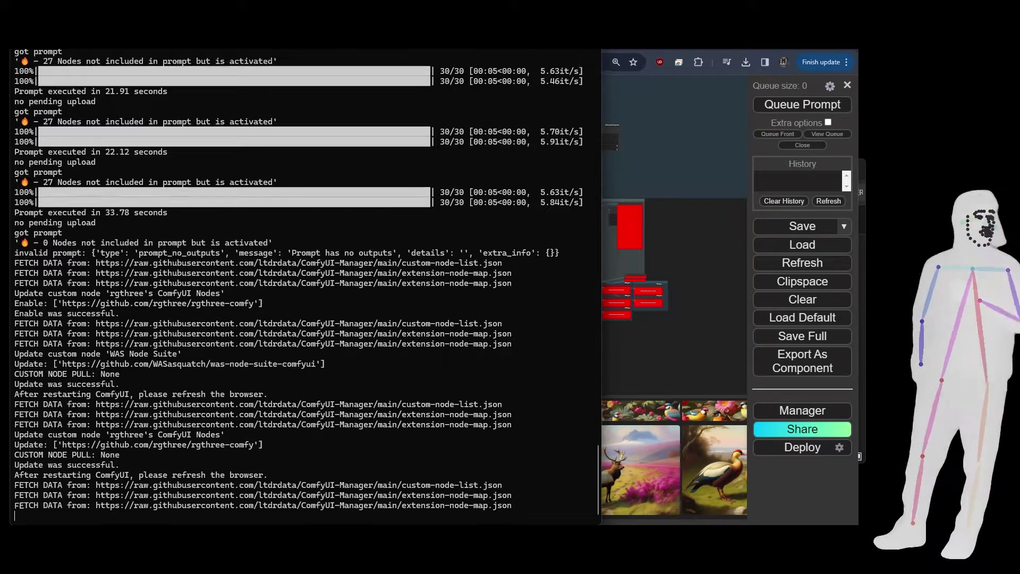
- Stop the ComfyUI server with Ctrl+C, confirm with y, and relaunch it via .\startup.bat
{"action": "key", "text": "ctrl+c"}
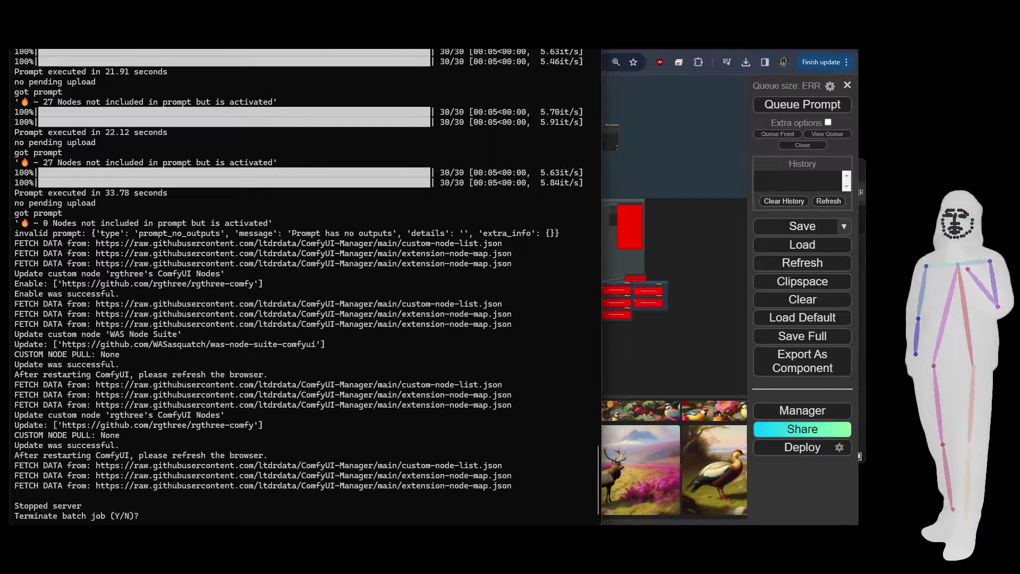
{"action": "type", "text": "y"}
{"action": "key", "text": "Return"}
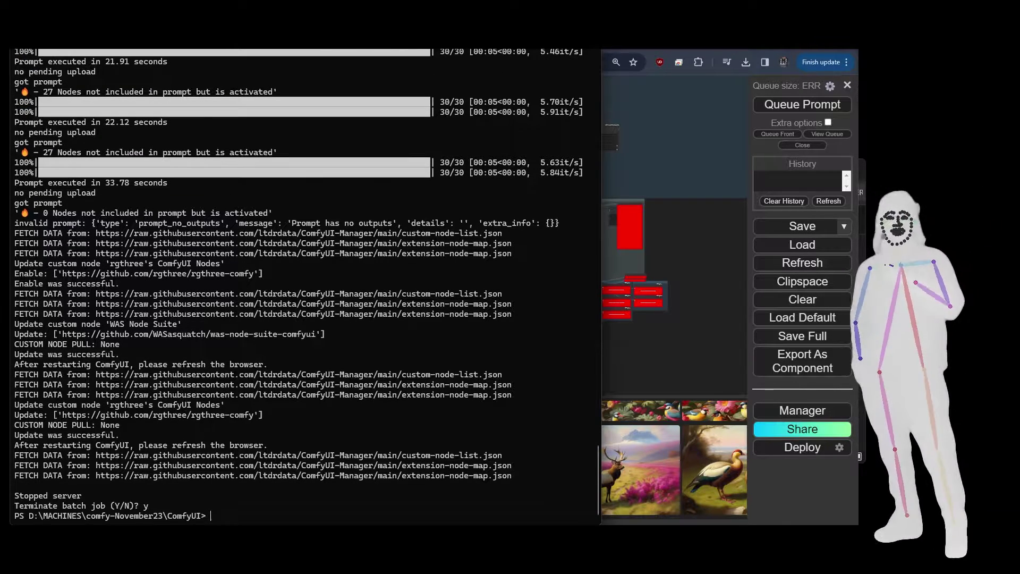
{"action": "type", "text": ".\\startup.bat"}
{"action": "key", "text": "Return"}
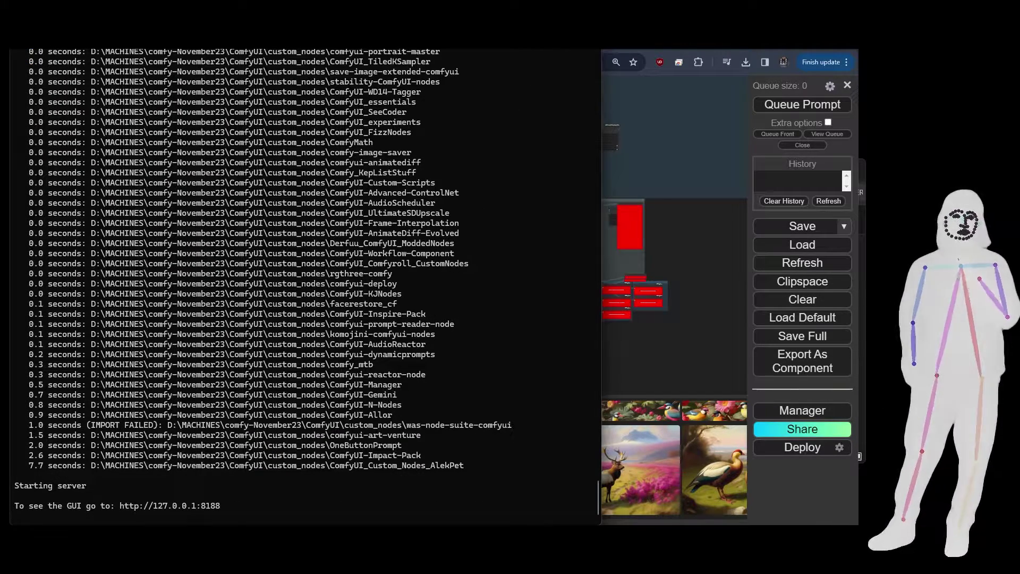
- Reload the ComfyUI page and dismiss the missing Image Save warning
{"action": "left_click", "coordinate": [692, 231]}
{"action": "left_click", "coordinate": [226, 63]}
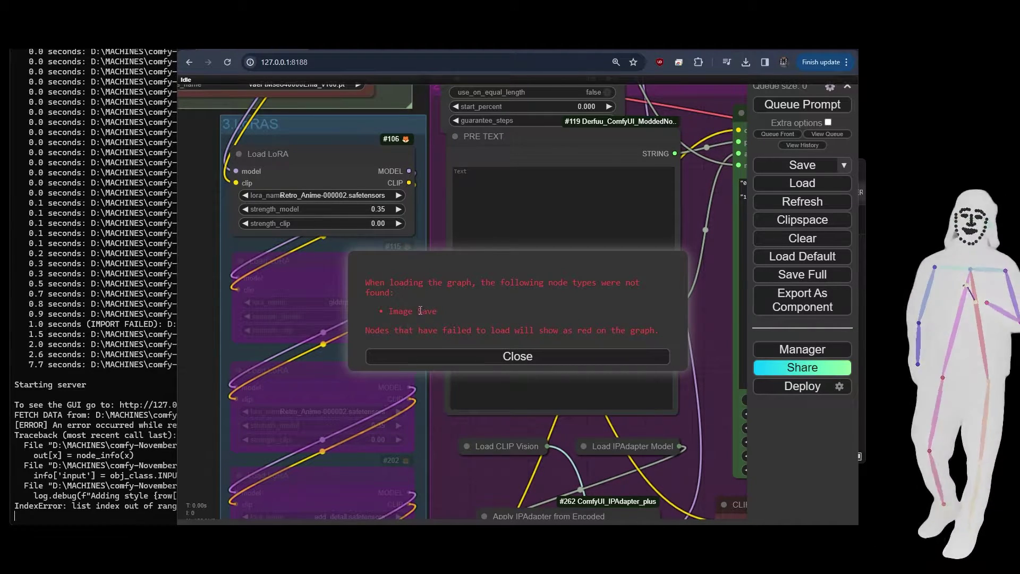
{"action": "left_click", "coordinate": [473, 359]}
{"action": "scroll", "coordinate": [206, 275], "scroll_direction": "down", "scroll_amount": 6}
{"action": "scroll", "coordinate": [206, 276], "scroll_direction": "down", "scroll_amount": 2}
{"action": "scroll", "coordinate": [533, 235], "scroll_direction": "up", "scroll_amount": 6}
{"action": "scroll", "coordinate": [466, 232], "scroll_direction": "up", "scroll_amount": 4}
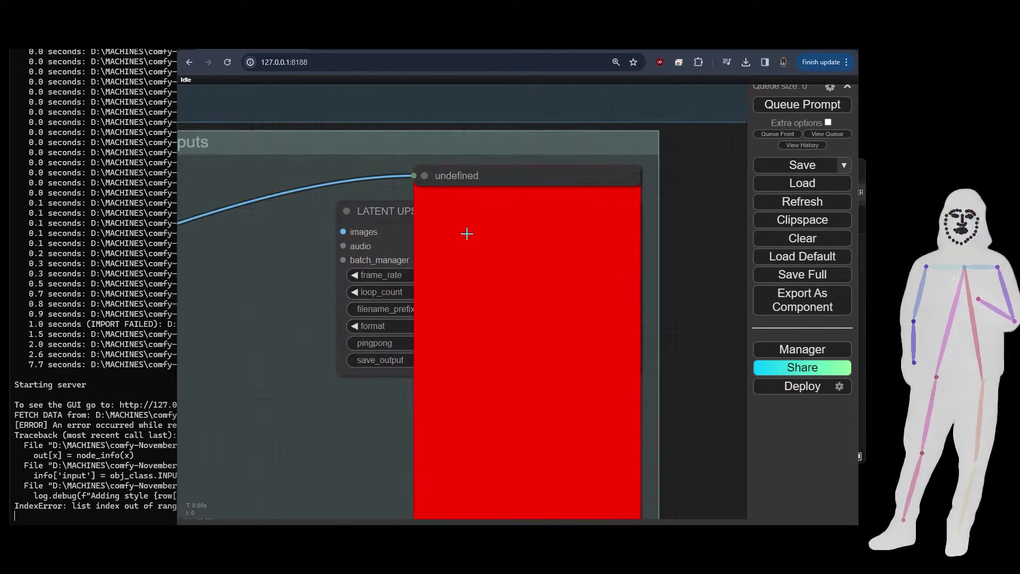
{"action": "scroll", "coordinate": [463, 230], "scroll_direction": "down", "scroll_amount": 3}
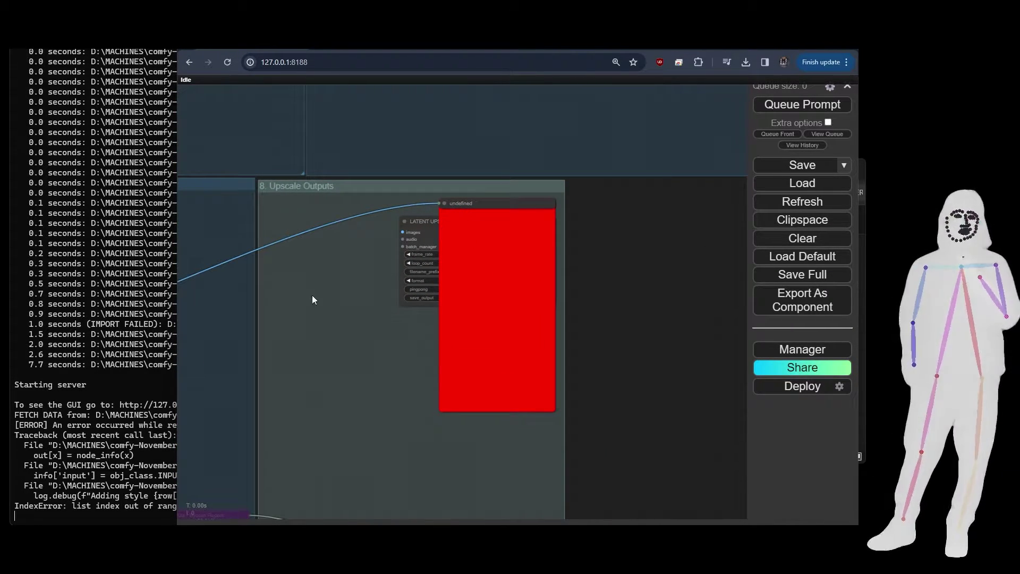
- Add a SaveImage node linked from node #159's IMAGE output
{"action": "left_click_drag", "start_coordinate": [310, 300], "coordinate": [648, 241]}
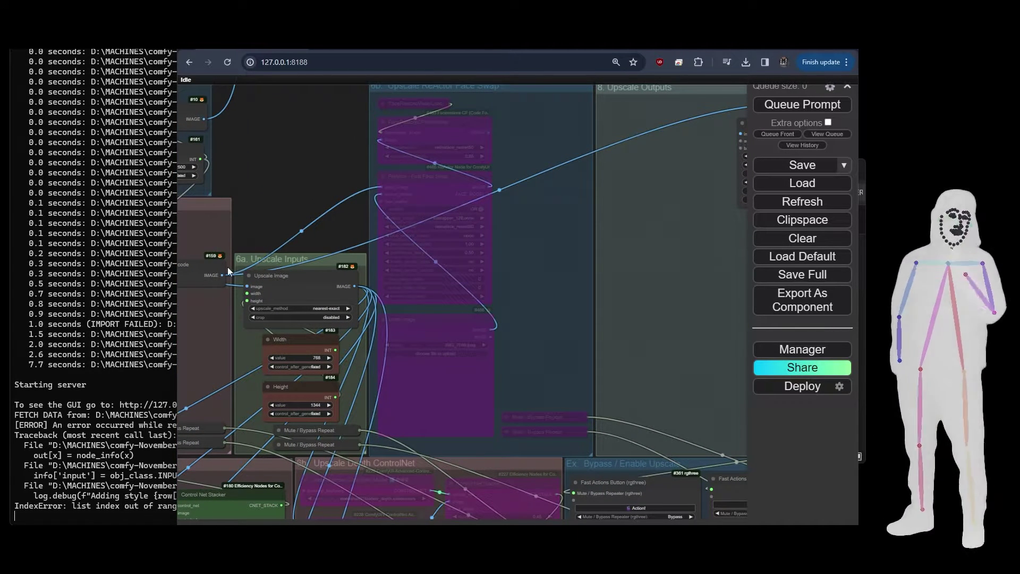
{"action": "left_click_drag", "start_coordinate": [218, 275], "coordinate": [555, 209]}
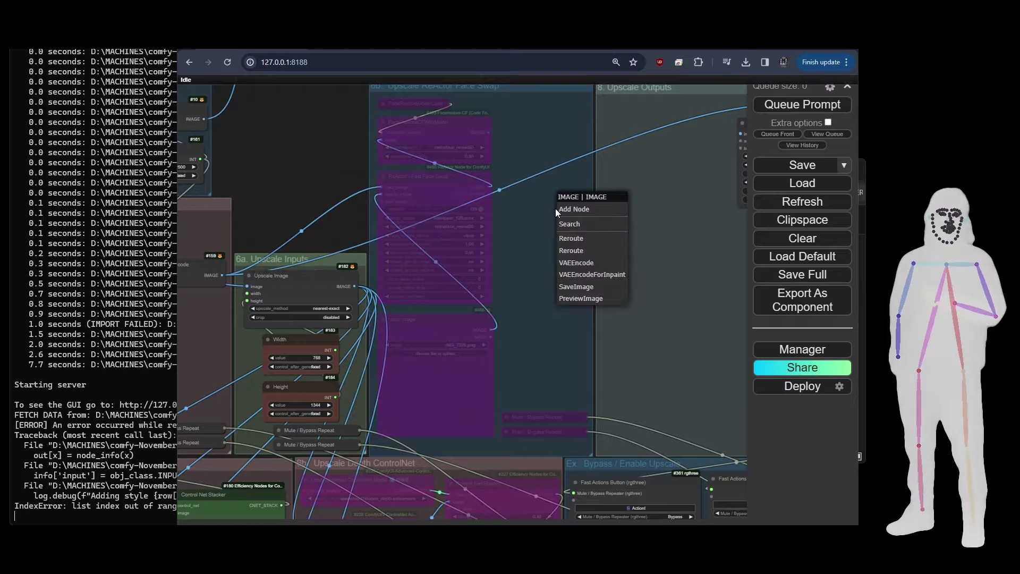
{"action": "left_click", "coordinate": [569, 286]}
{"action": "left_click_drag", "start_coordinate": [691, 260], "coordinate": [377, 300]}
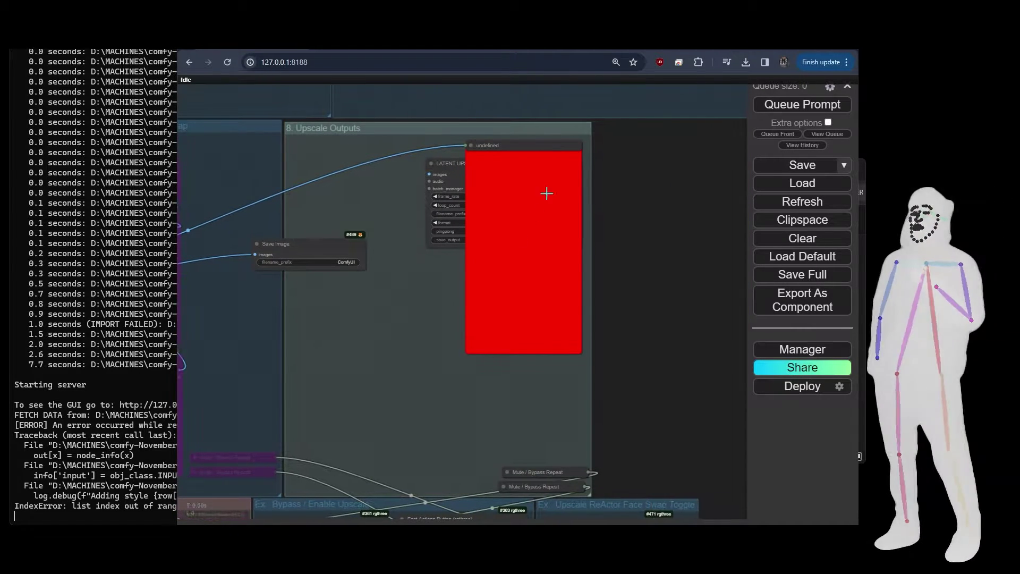
{"action": "left_click_drag", "start_coordinate": [499, 148], "coordinate": [579, 146]}
{"action": "scroll", "coordinate": [578, 146], "scroll_direction": "down", "scroll_amount": 10}
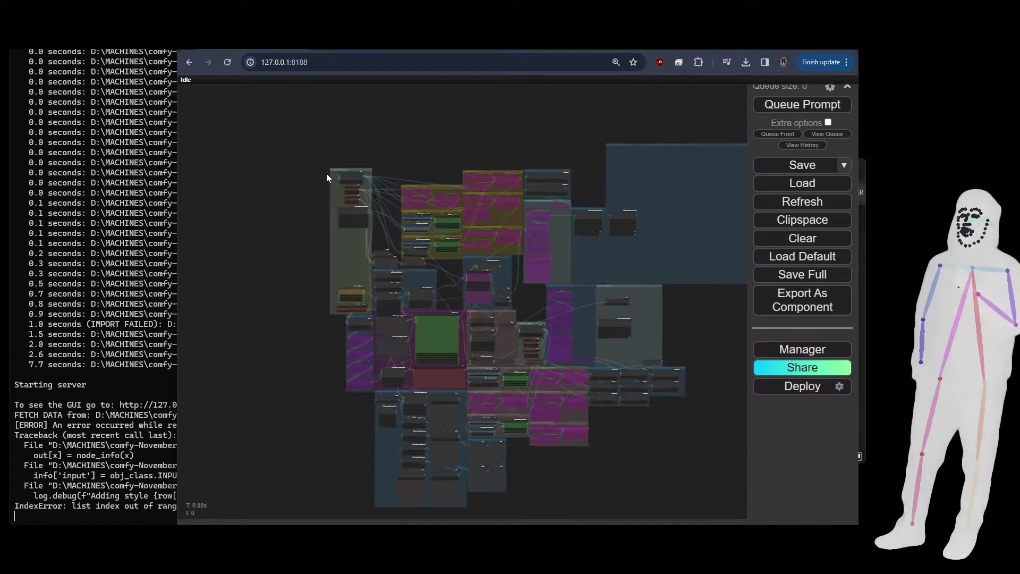
{"action": "scroll", "coordinate": [326, 174], "scroll_direction": "up", "scroll_amount": 10}
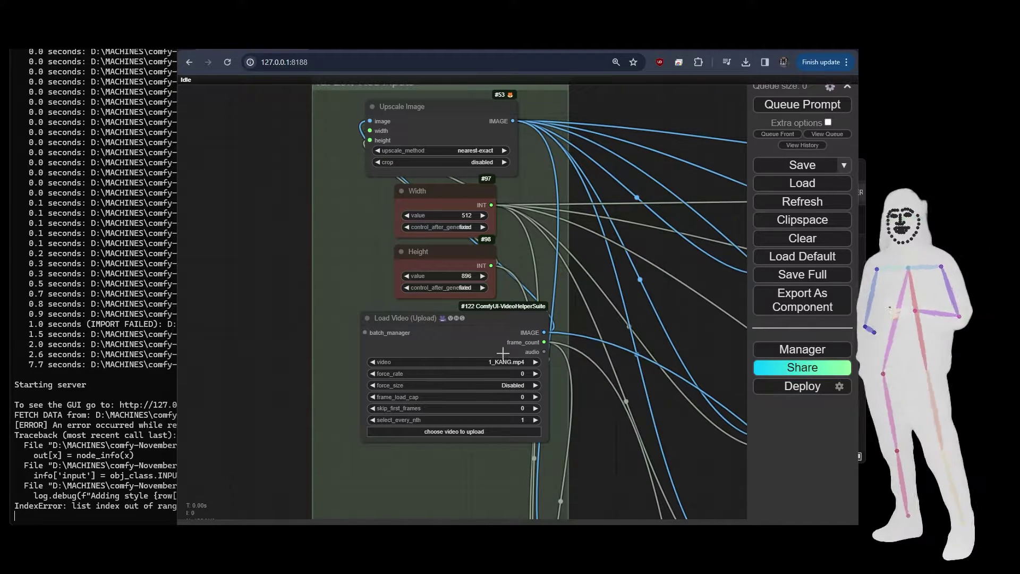
{"action": "left_click_drag", "start_coordinate": [677, 432], "coordinate": [515, 302]}
{"action": "left_click_drag", "start_coordinate": [483, 259], "coordinate": [518, 352]}
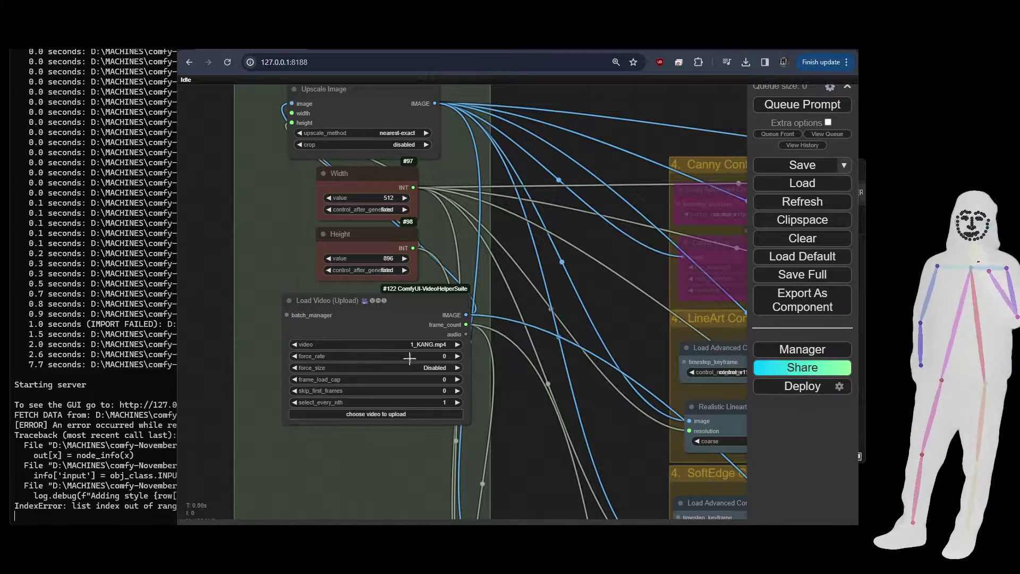
{"action": "scroll", "coordinate": [391, 261], "scroll_direction": "down", "scroll_amount": 3}
{"action": "scroll", "coordinate": [350, 226], "scroll_direction": "up", "scroll_amount": 3}
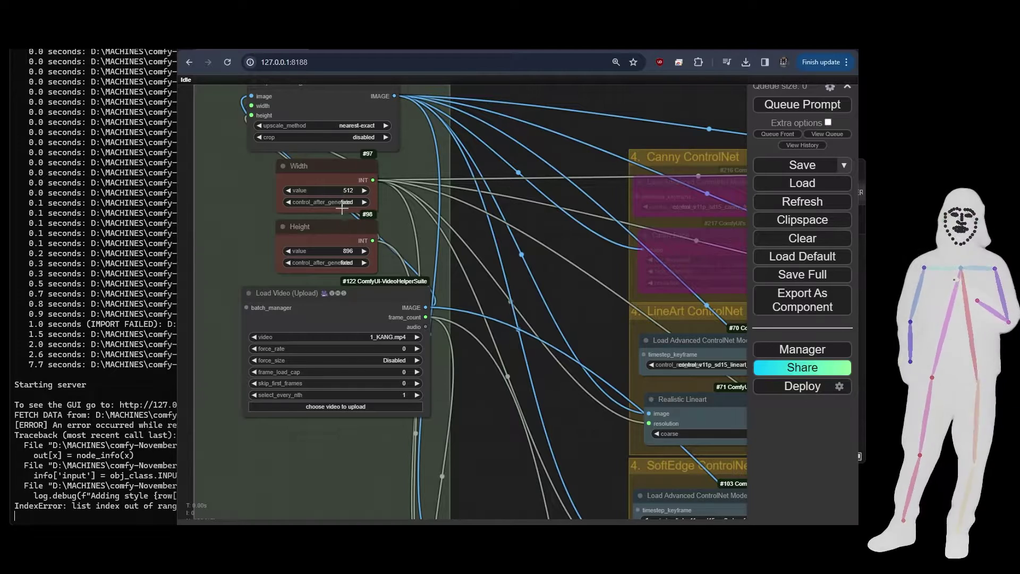
{"action": "left_click_drag", "start_coordinate": [551, 384], "coordinate": [353, 388]}
{"action": "left_click_drag", "start_coordinate": [381, 230], "coordinate": [258, 237]}
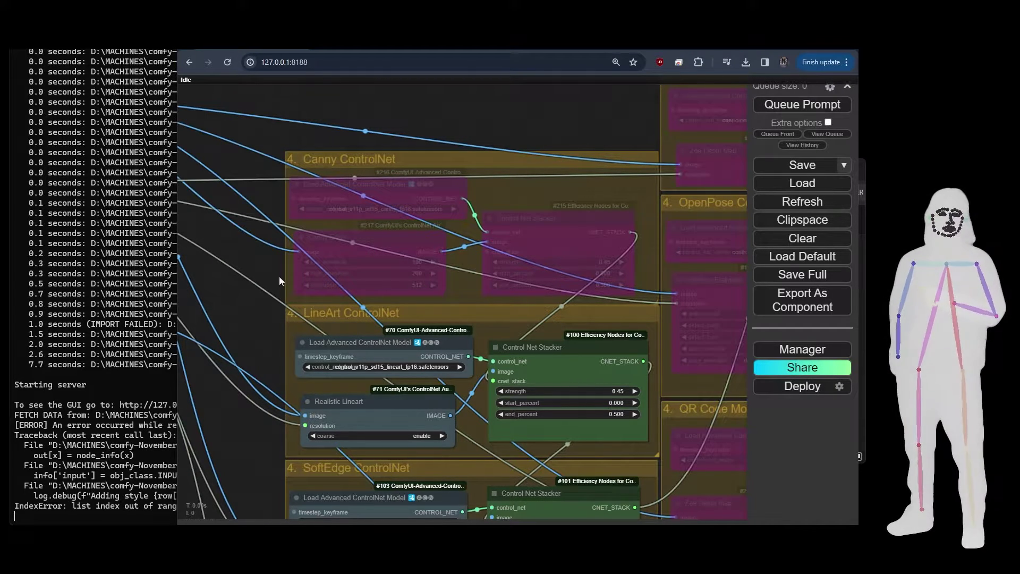
- Pan through the SoftEdge ControlNet group to its HED Soft-Edge Lines and Latent Blend nodes
{"action": "scroll", "coordinate": [273, 264], "scroll_direction": "up", "scroll_amount": 4}
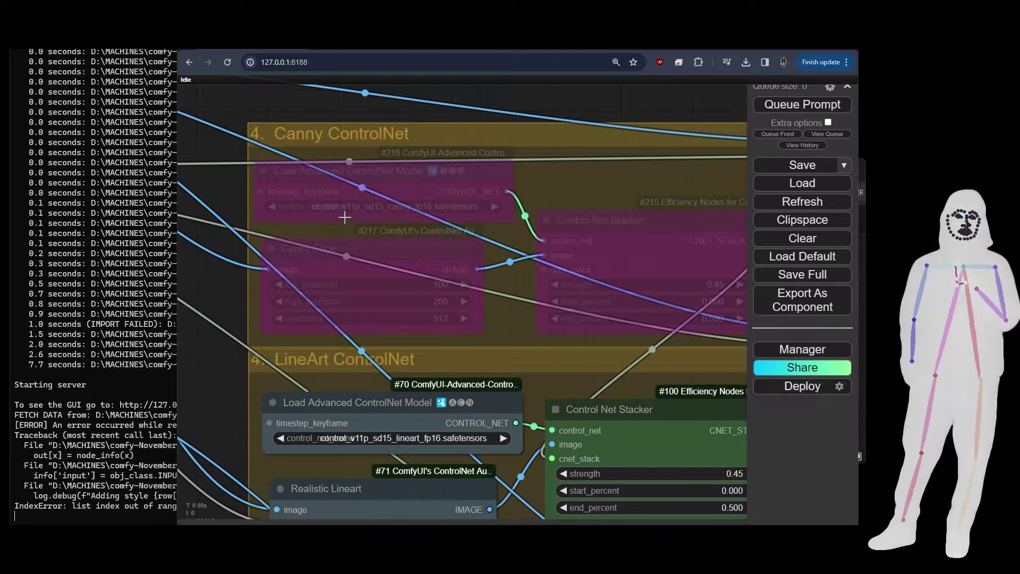
{"action": "left_click_drag", "start_coordinate": [220, 393], "coordinate": [257, 219]}
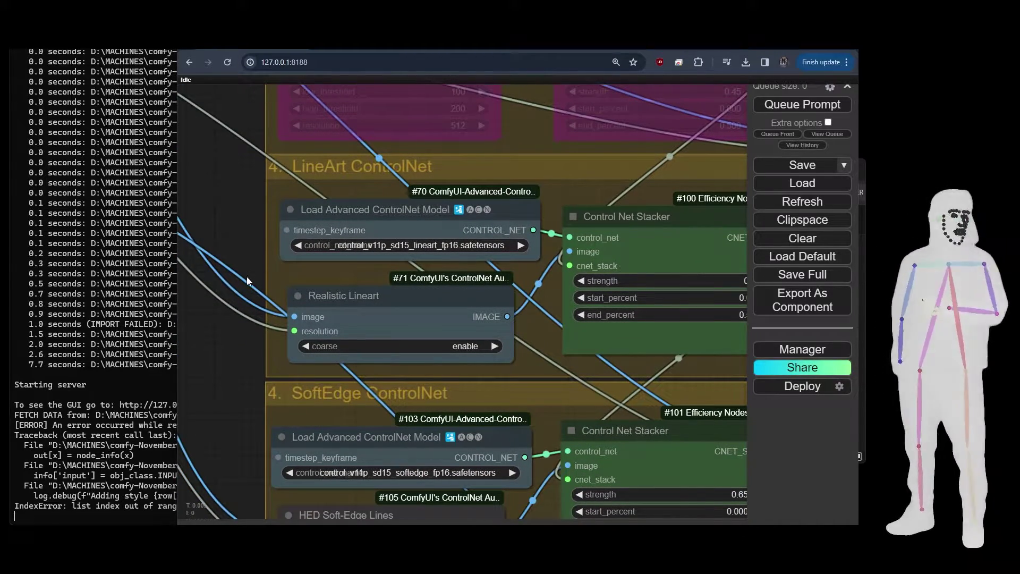
{"action": "left_click_drag", "start_coordinate": [243, 378], "coordinate": [243, 225]}
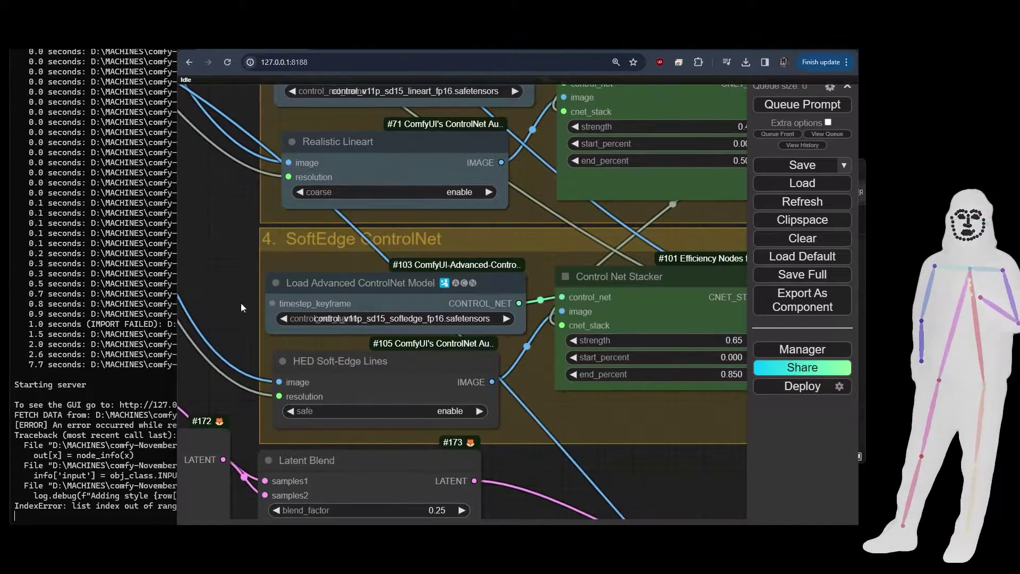
{"action": "scroll", "coordinate": [238, 256], "scroll_direction": "down", "scroll_amount": 5}
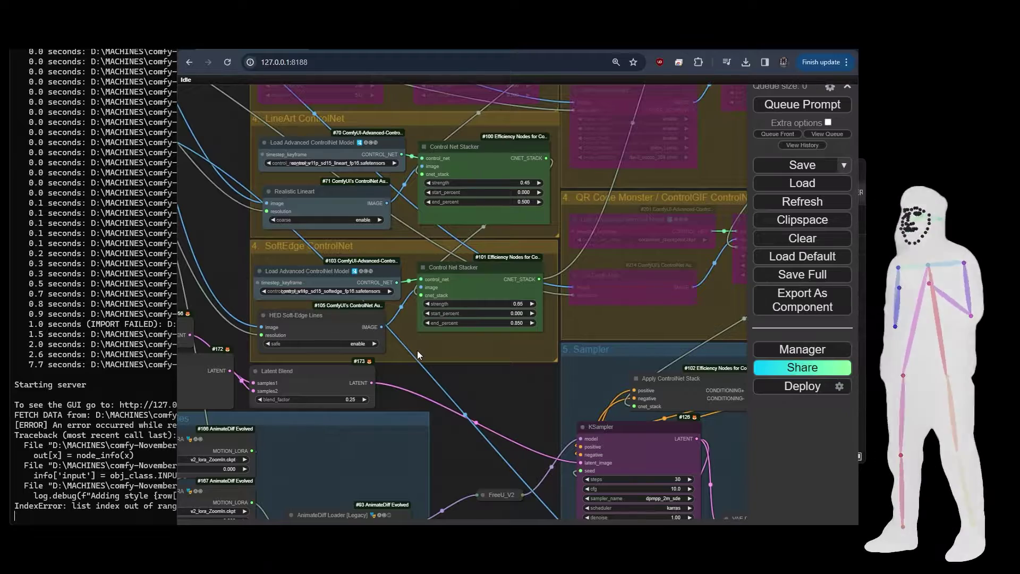
{"action": "left_click_drag", "start_coordinate": [428, 383], "coordinate": [484, 343]}
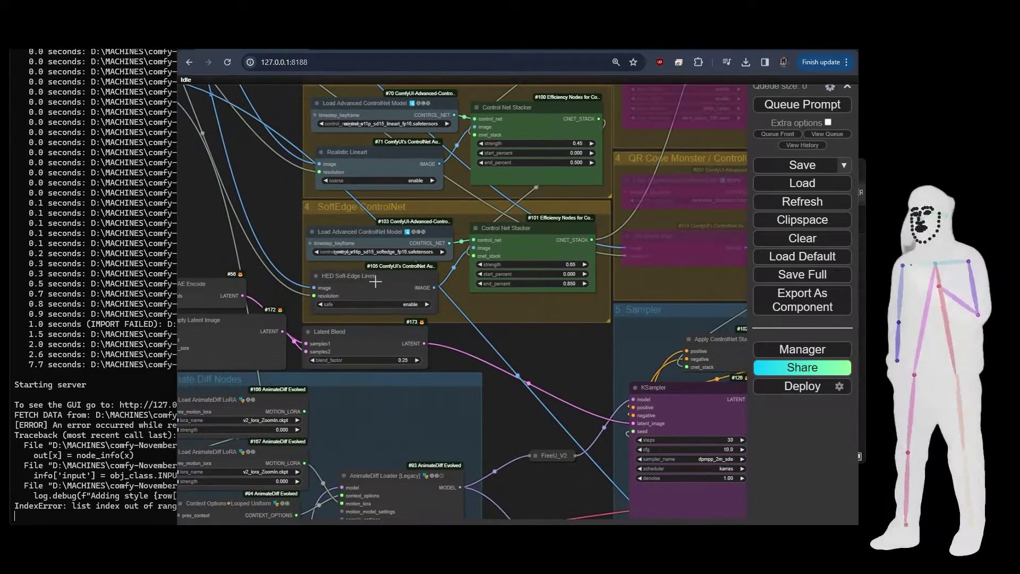
- Pan down past the Sampler group and FreeU node to the KSampler and AnimateDiff nodes
{"action": "scroll", "coordinate": [371, 270], "scroll_direction": "up", "scroll_amount": 7}
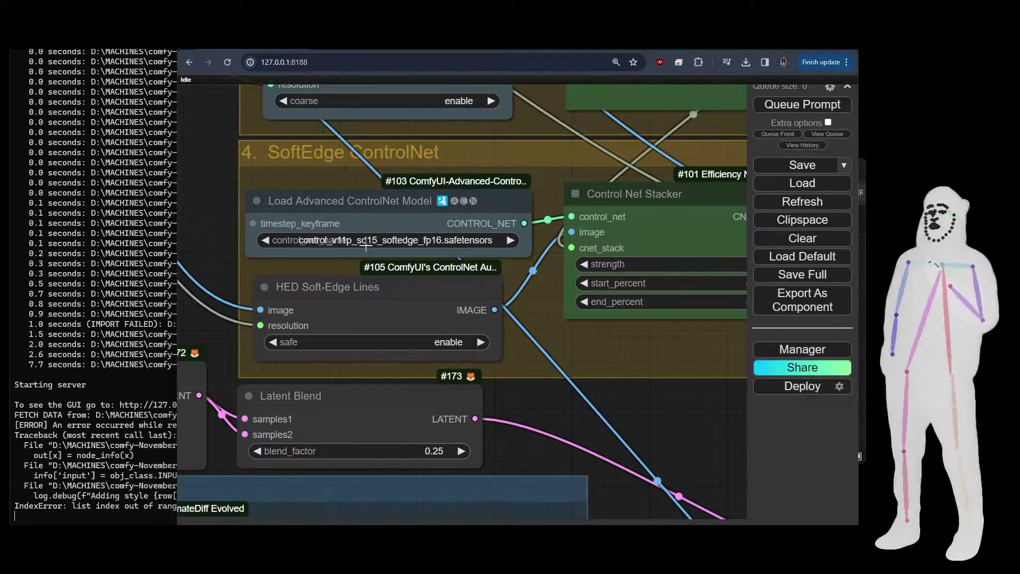
{"action": "scroll", "coordinate": [211, 223], "scroll_direction": "down", "scroll_amount": 7}
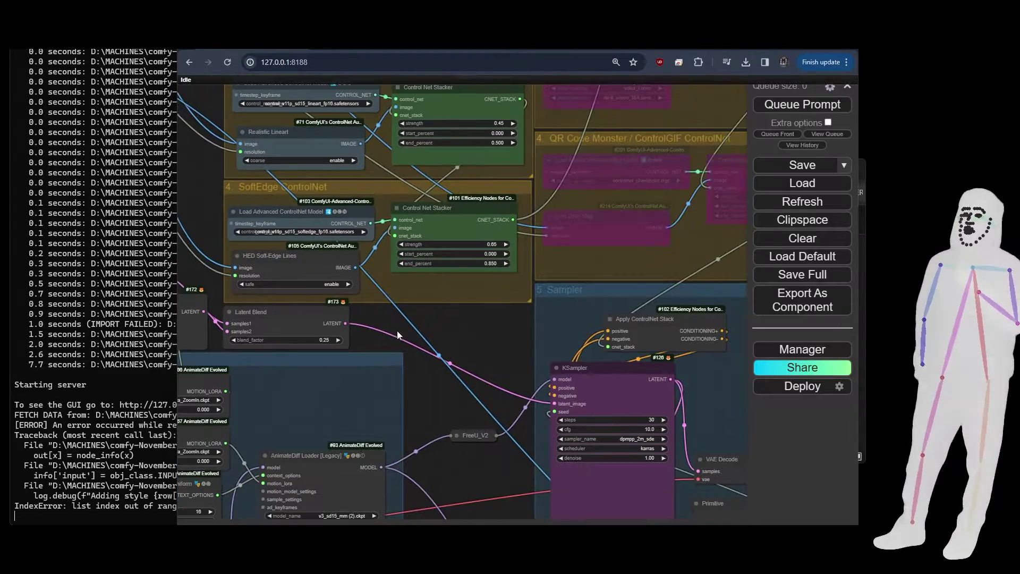
{"action": "left_click_drag", "start_coordinate": [450, 345], "coordinate": [541, 458]}
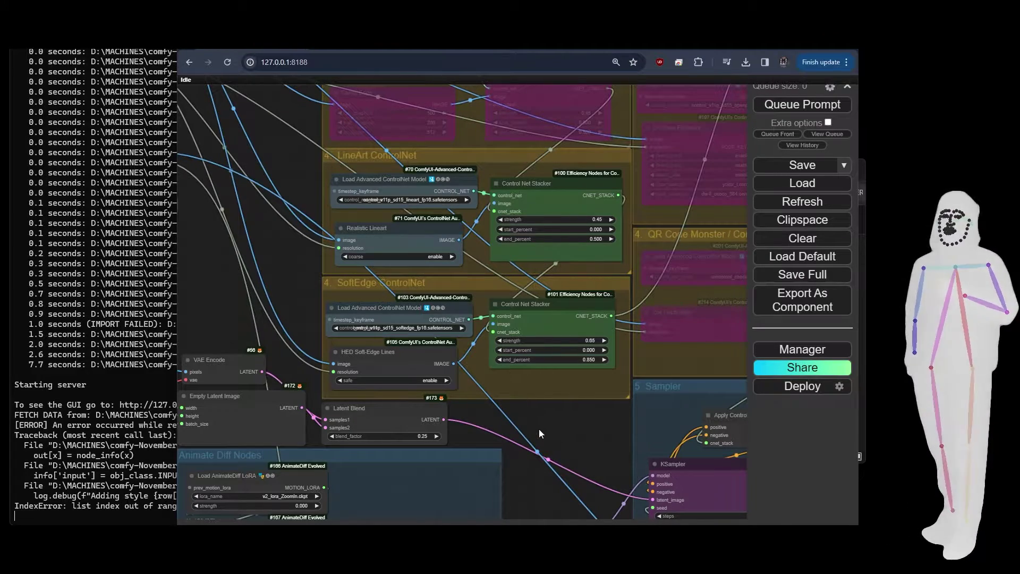
{"action": "left_click_drag", "start_coordinate": [539, 430], "coordinate": [441, 285]}
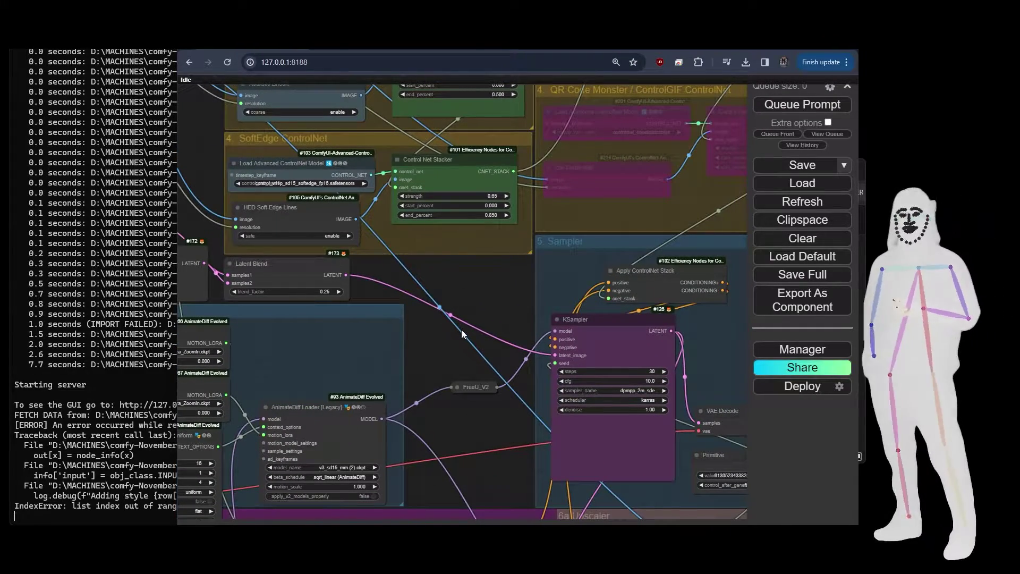
{"action": "left_click_drag", "start_coordinate": [473, 338], "coordinate": [722, 177]}
- Inspect AnimateDiff LoRA loaders #166 and #167, both holding v2_lora_ZoomIn.ckpt at 0.000
{"action": "scroll", "coordinate": [507, 203], "scroll_direction": "up", "scroll_amount": 4}
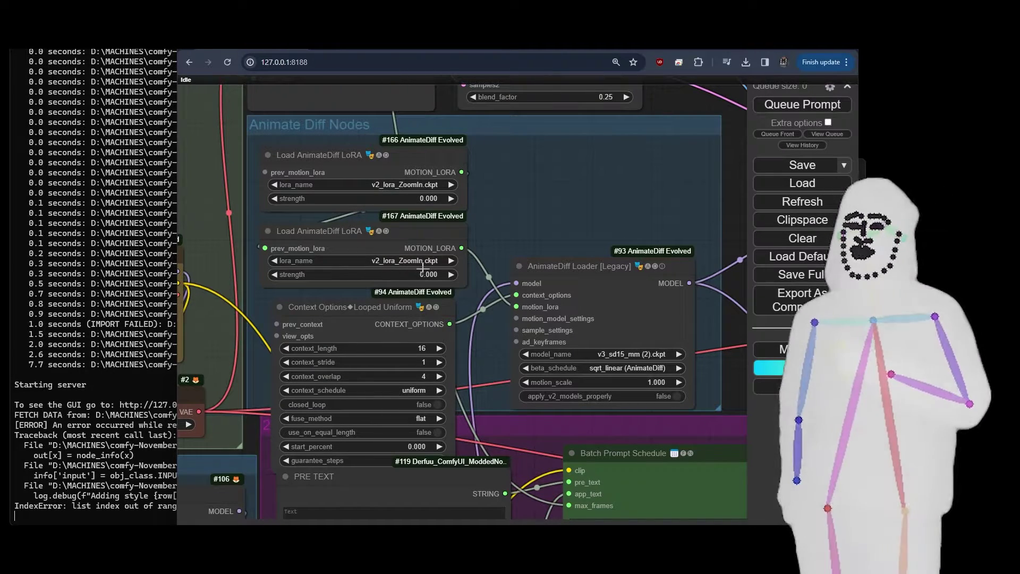
{"action": "left_click", "coordinate": [362, 171]}
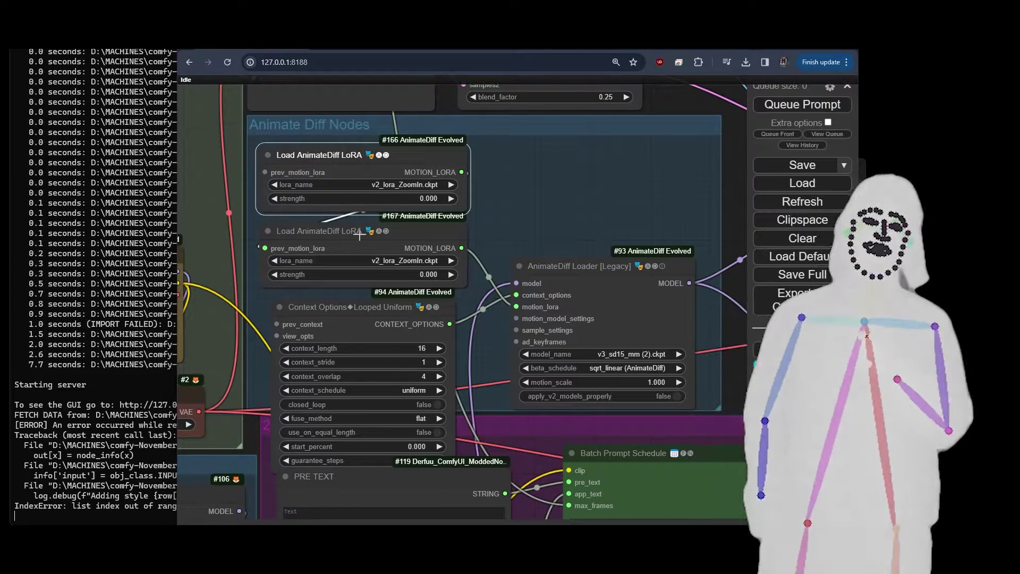
{"action": "left_click", "coordinate": [359, 234]}
{"action": "left_click", "coordinate": [364, 165]}
{"action": "left_click", "coordinate": [363, 240]}
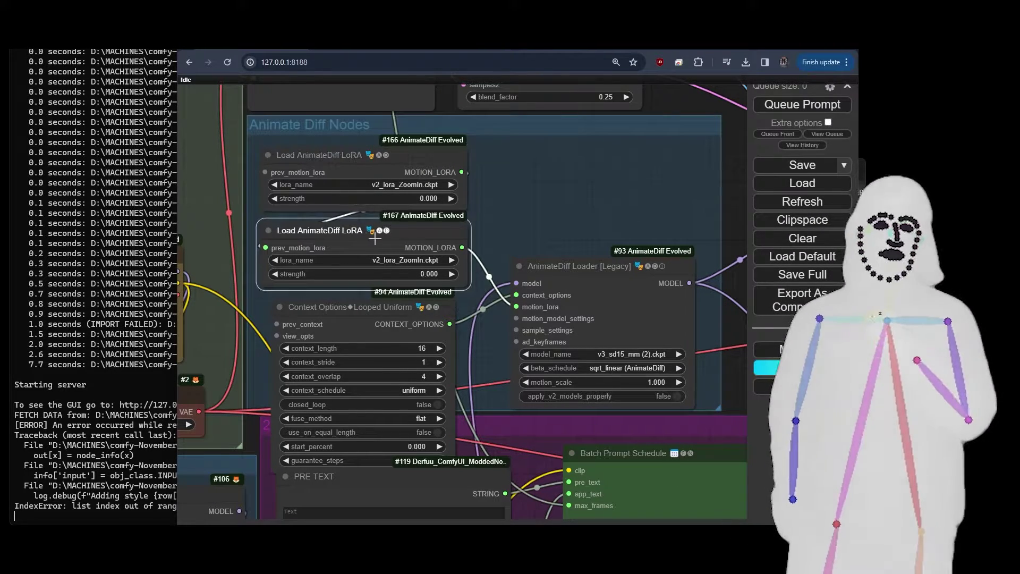
{"action": "left_click", "coordinate": [507, 196]}
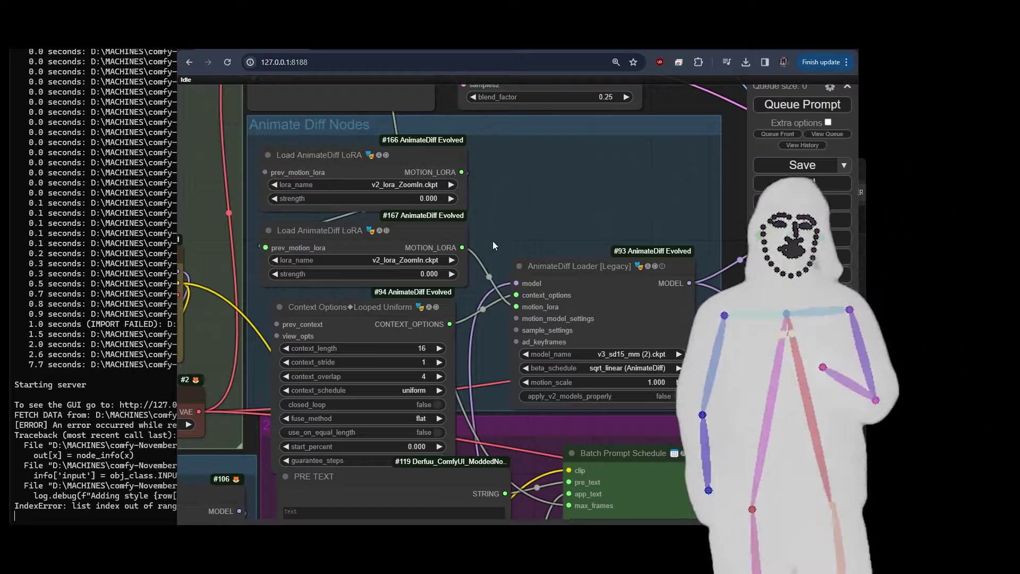
- Pan to the isabella_v10 checkpoint and vaeFtMse840000Ema_v100.pt VAE loaders
{"action": "left_click_drag", "start_coordinate": [493, 241], "coordinate": [568, 213]}
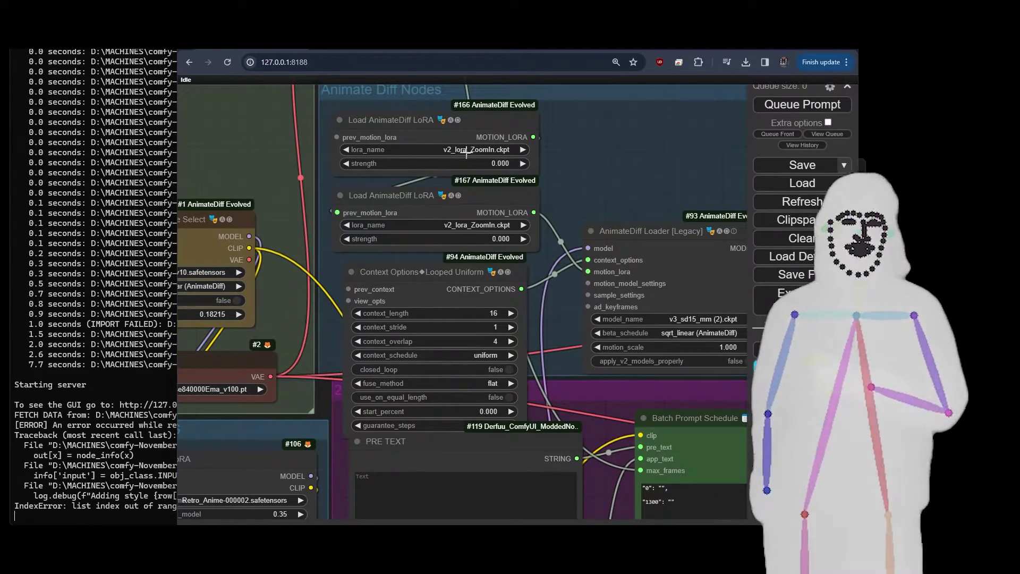
{"action": "left_click_drag", "start_coordinate": [557, 321], "coordinate": [639, 253]}
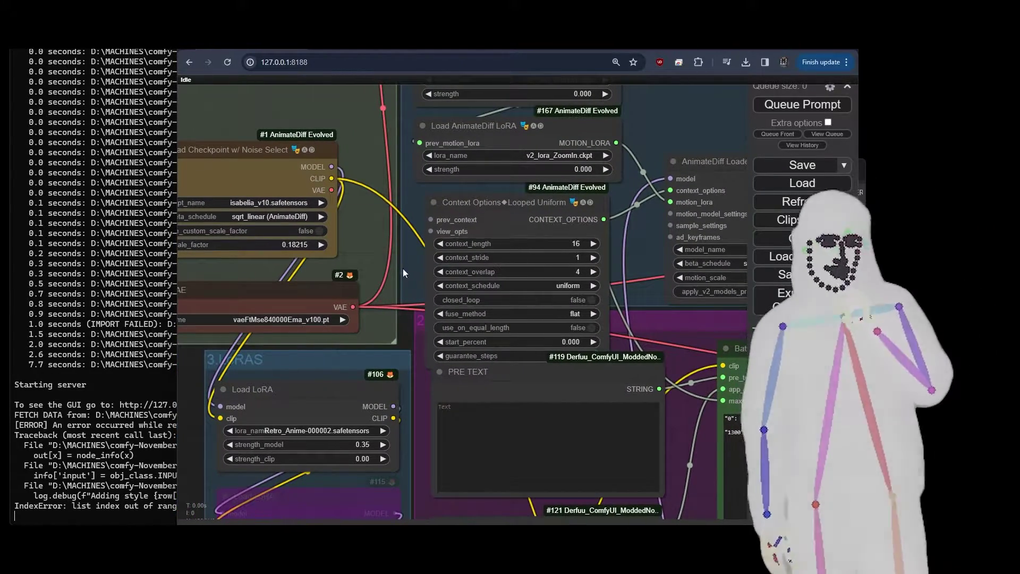
{"action": "left_click_drag", "start_coordinate": [372, 253], "coordinate": [438, 245]}
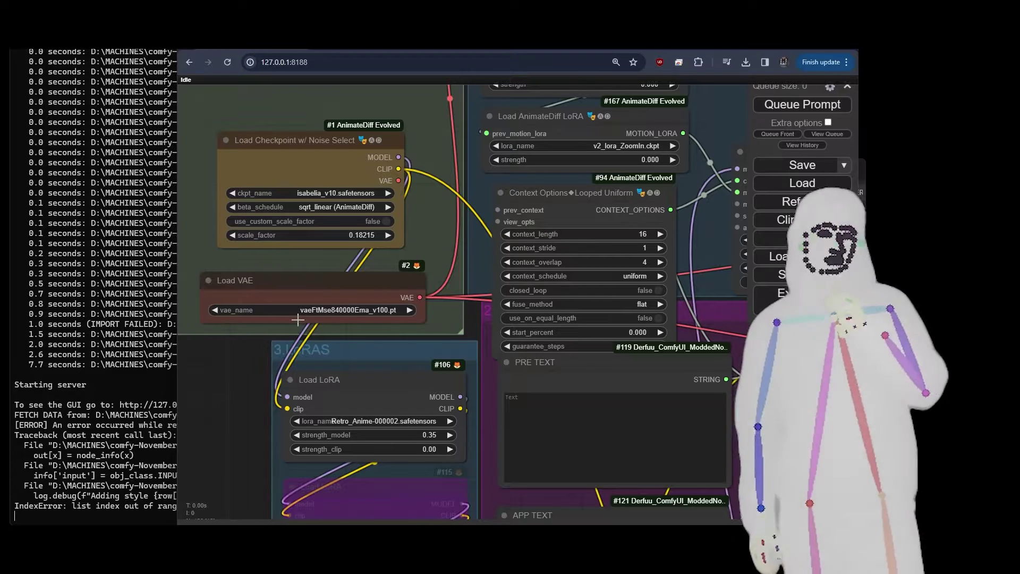
{"action": "left_click", "coordinate": [353, 310]}
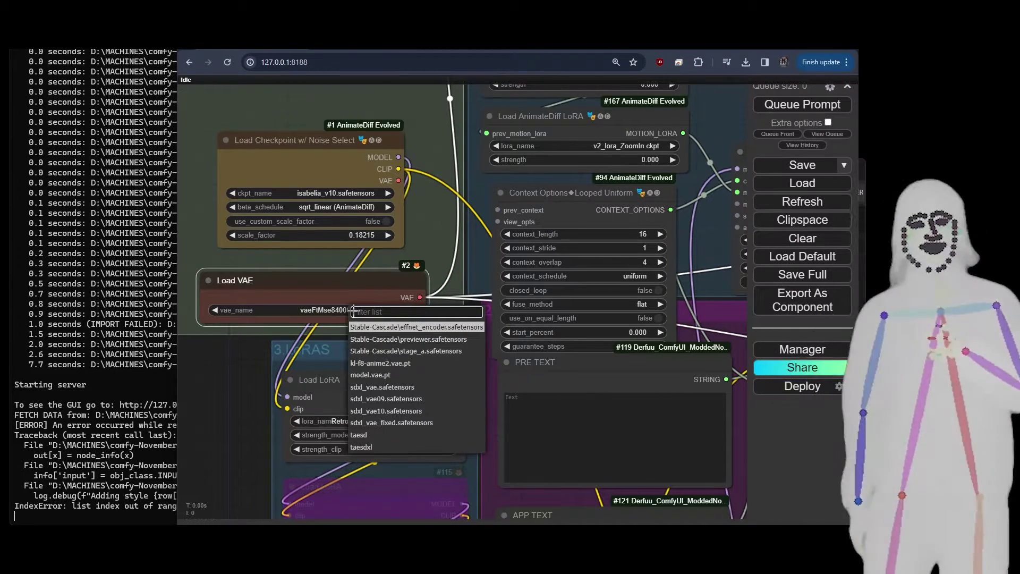
{"action": "left_click", "coordinate": [450, 259]}
{"action": "scroll", "coordinate": [450, 259], "scroll_direction": "up", "scroll_amount": 1}
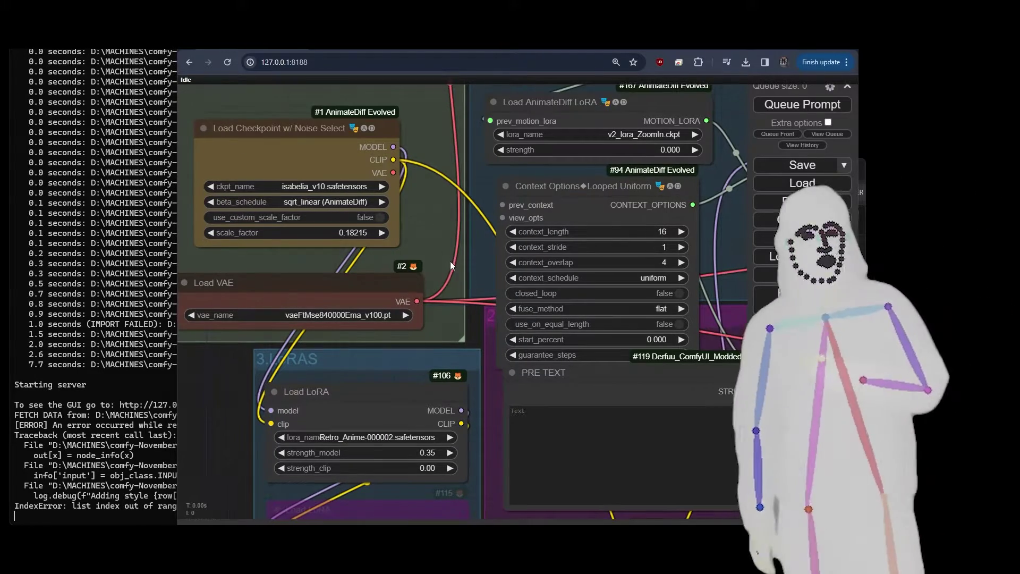
{"action": "scroll", "coordinate": [453, 262], "scroll_direction": "down", "scroll_amount": 3}
{"action": "scroll", "coordinate": [367, 297], "scroll_direction": "up", "scroll_amount": 3}
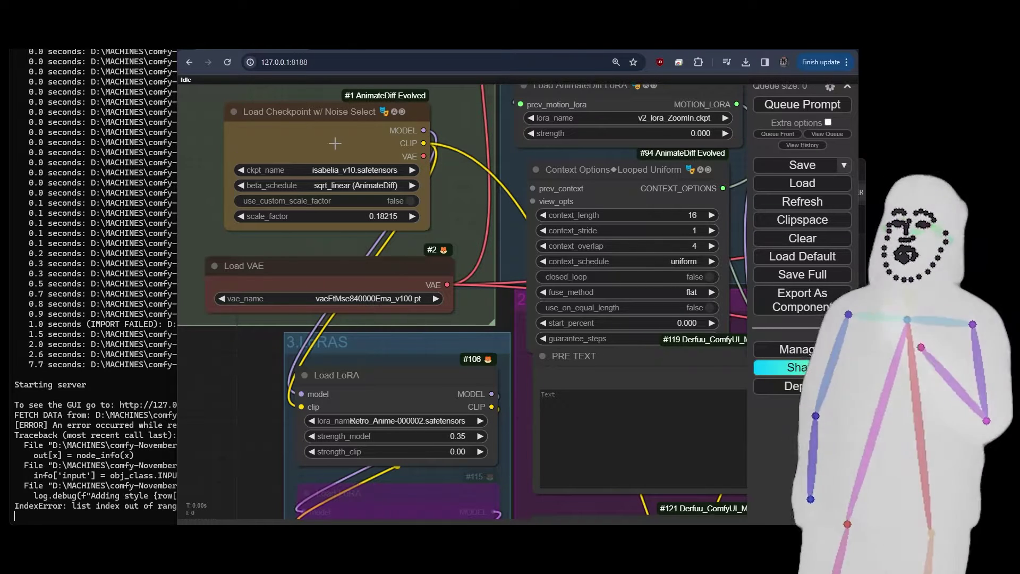
{"action": "left_click", "coordinate": [335, 142]}
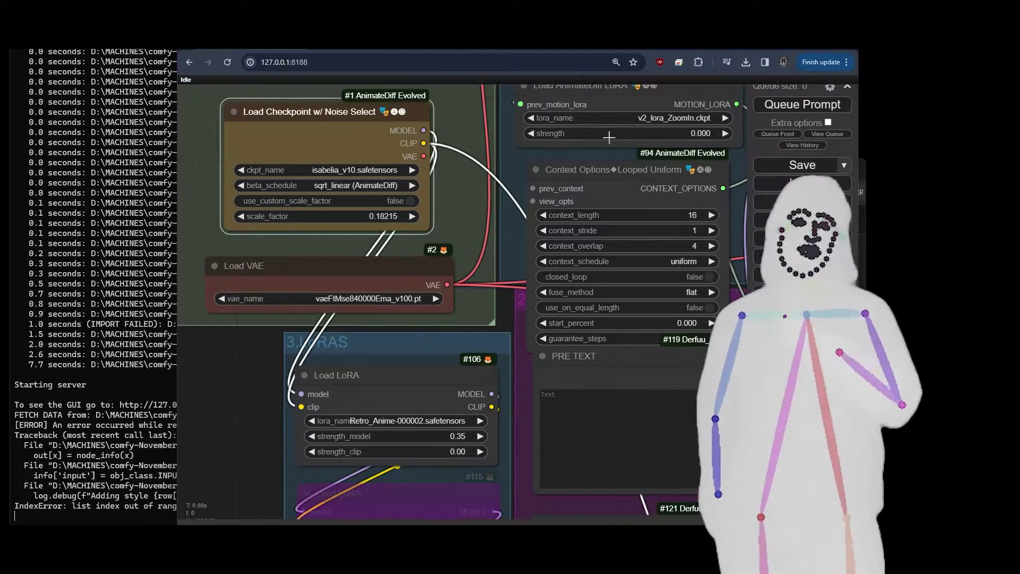
- Zoom out and pan across the stacked LoRA loaders and prompt nodes
{"action": "scroll", "coordinate": [492, 209], "scroll_direction": "down", "scroll_amount": 3}
{"action": "scroll", "coordinate": [498, 276], "scroll_direction": "down", "scroll_amount": 2}
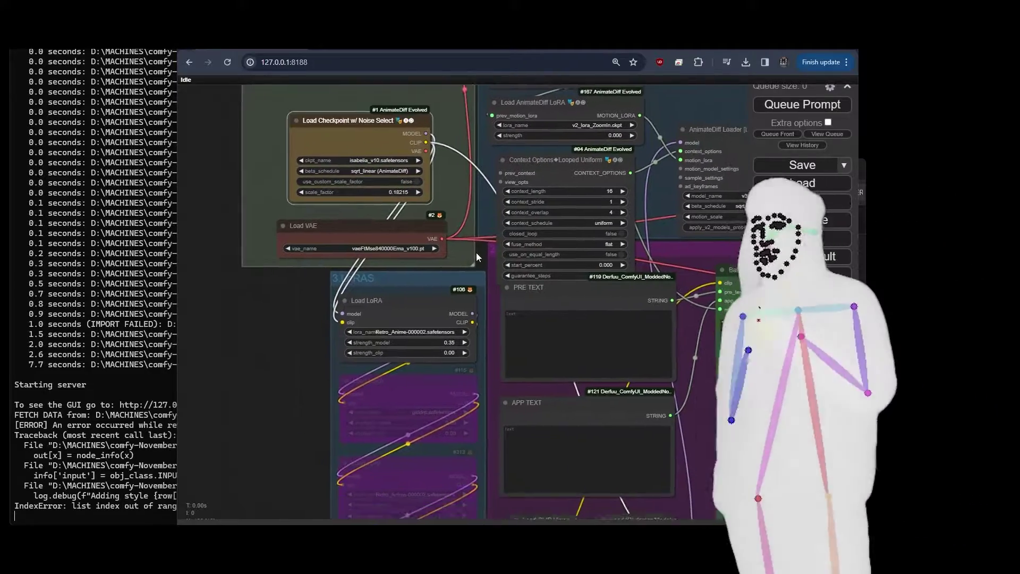
{"action": "left_click_drag", "start_coordinate": [474, 252], "coordinate": [431, 197]}
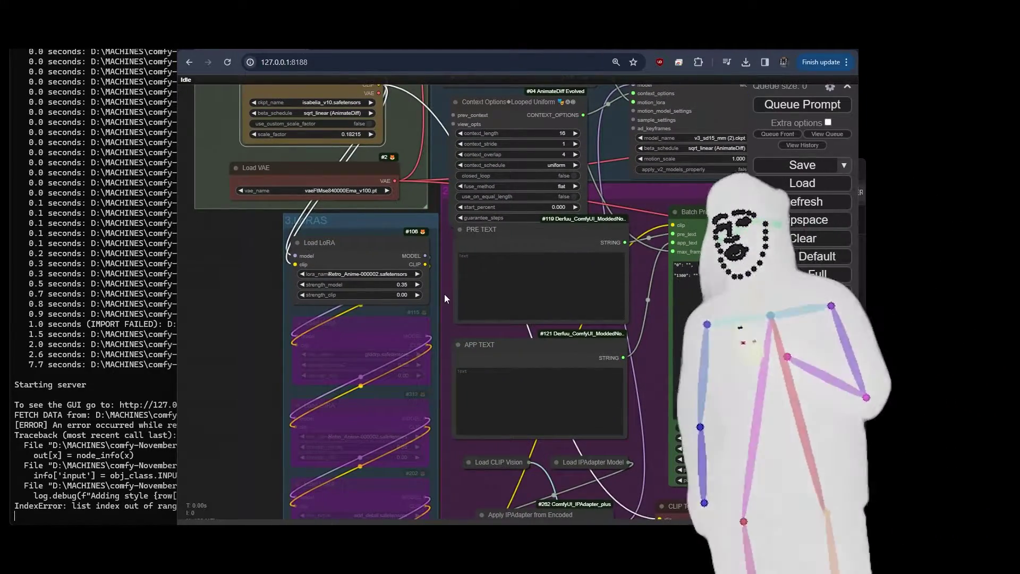
{"action": "left_click_drag", "start_coordinate": [444, 293], "coordinate": [485, 244]}
{"action": "scroll", "coordinate": [476, 228], "scroll_direction": "up", "scroll_amount": 2}
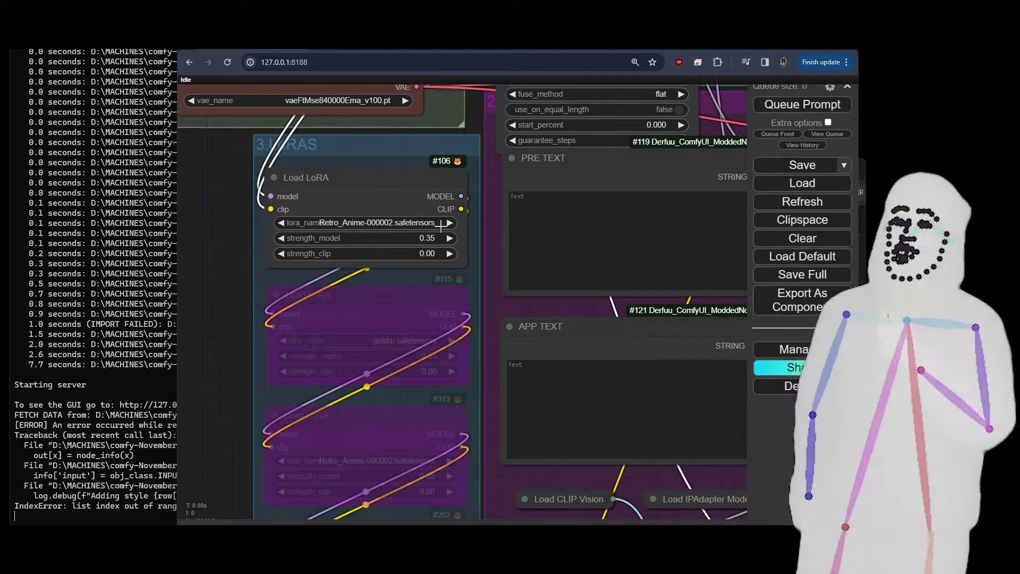
{"action": "scroll", "coordinate": [484, 256], "scroll_direction": "down", "scroll_amount": 2}
{"action": "scroll", "coordinate": [451, 242], "scroll_direction": "down", "scroll_amount": 3}
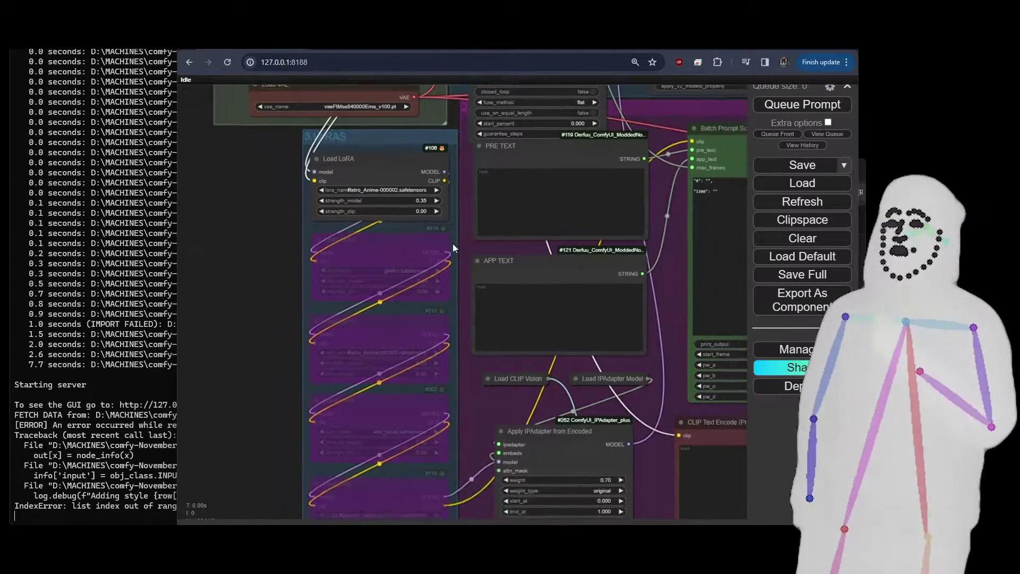
{"action": "scroll", "coordinate": [444, 238], "scroll_direction": "down", "scroll_amount": 2}
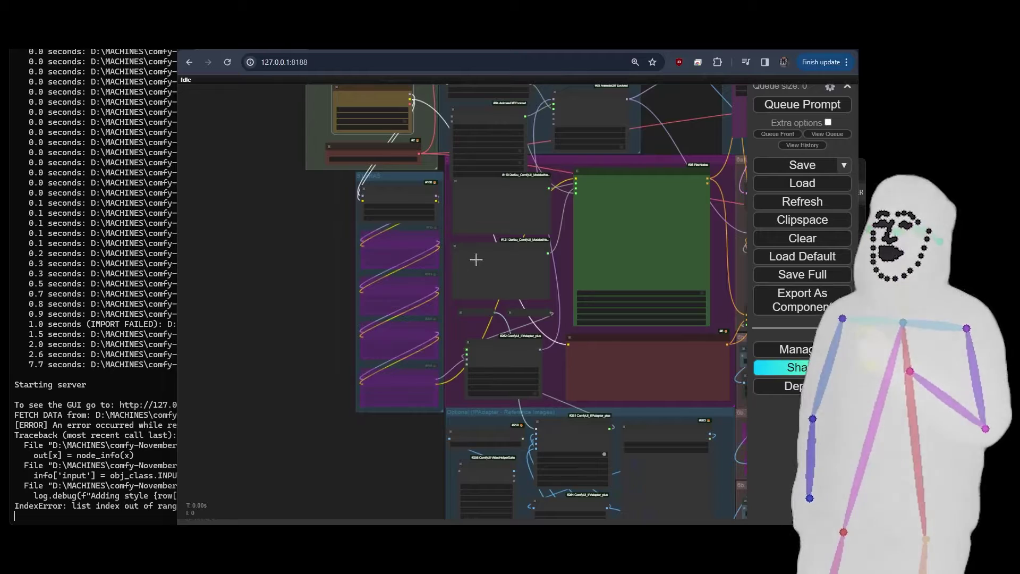
{"action": "scroll", "coordinate": [553, 240], "scroll_direction": "up", "scroll_amount": 3}
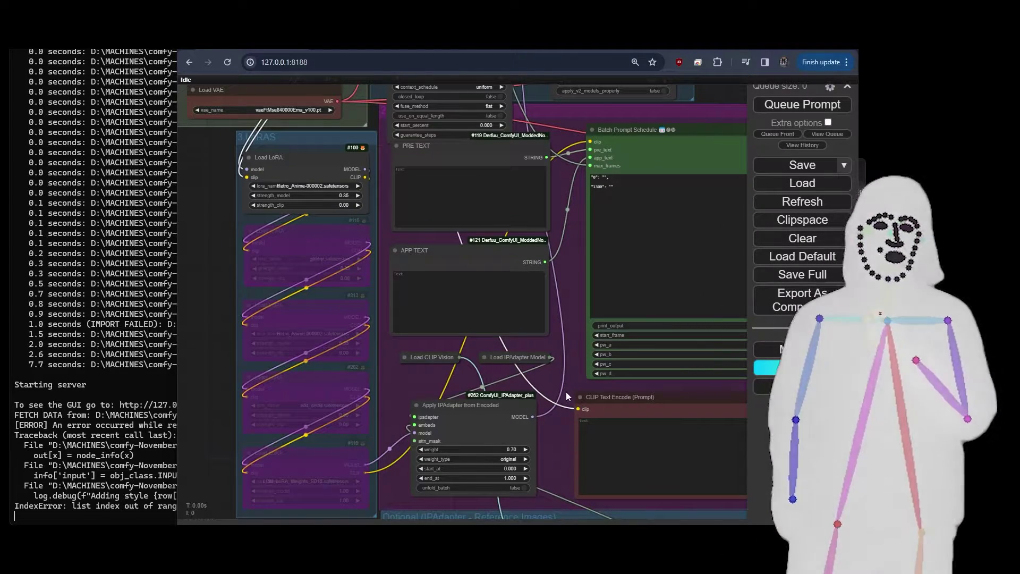
- Zoom into the AnimateDiff Loader's v3_sd15_mm (2).ckpt motion model setting
{"action": "scroll", "coordinate": [550, 390], "scroll_direction": "down", "scroll_amount": 3}
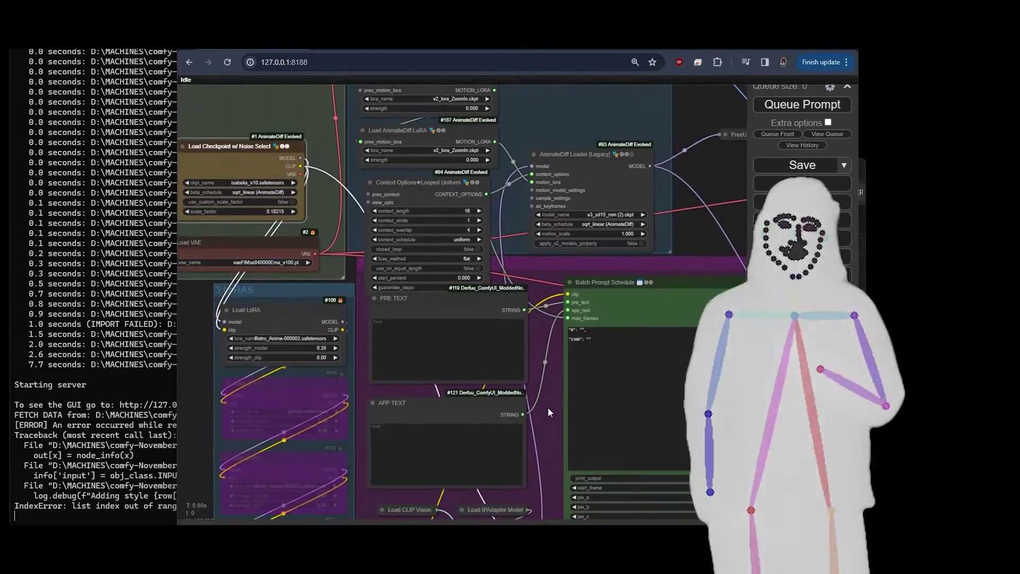
{"action": "scroll", "coordinate": [539, 299], "scroll_direction": "up", "scroll_amount": 3}
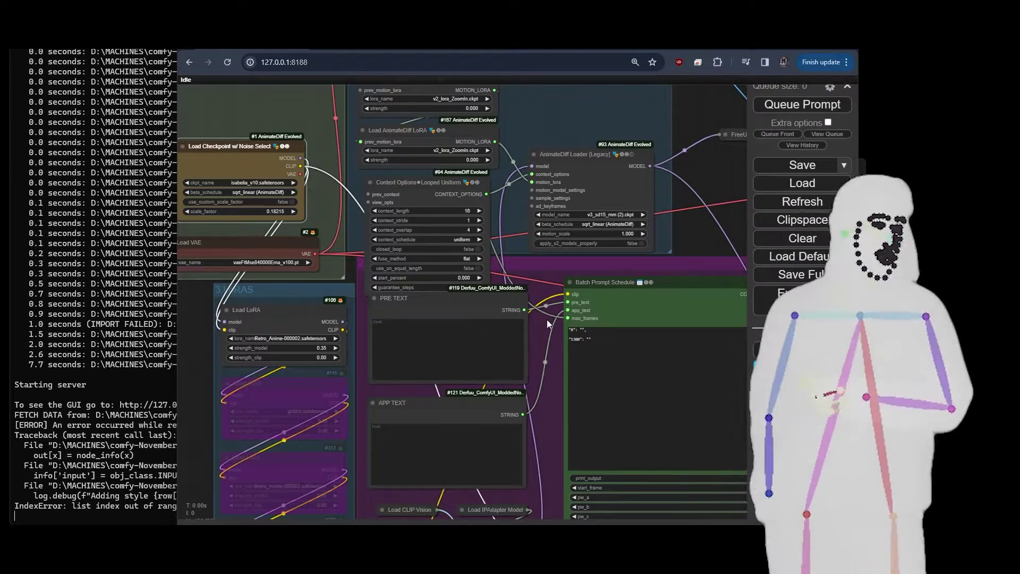
{"action": "left_click_drag", "start_coordinate": [546, 320], "coordinate": [503, 394]}
{"action": "scroll", "coordinate": [558, 282], "scroll_direction": "up", "scroll_amount": 5}
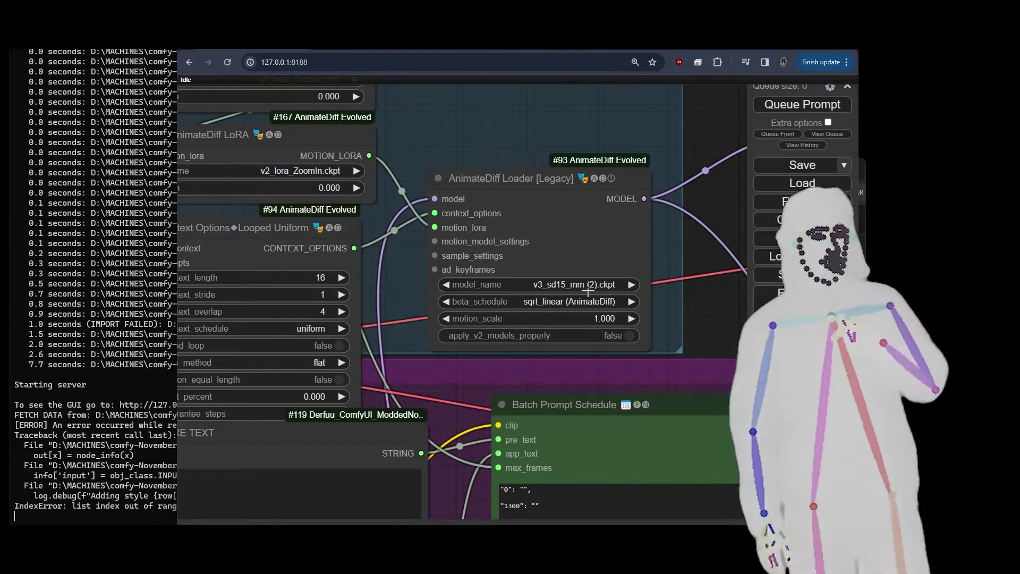
- Zoom out over the graph and pan to the KSampler and upscale nodes
{"action": "scroll", "coordinate": [591, 288], "scroll_direction": "down", "scroll_amount": 3}
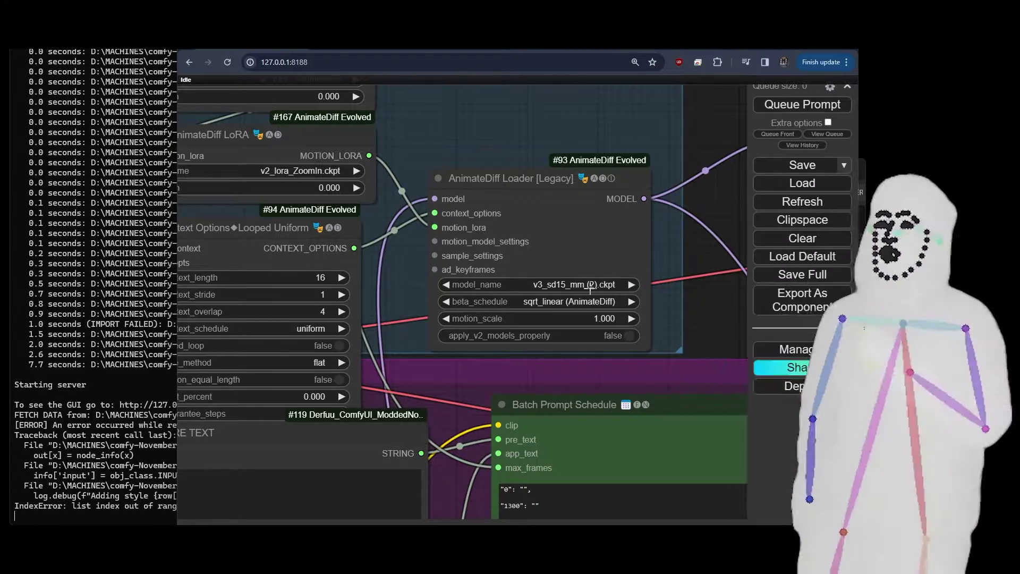
{"action": "scroll", "coordinate": [444, 111], "scroll_direction": "down", "scroll_amount": 2}
{"action": "scroll", "coordinate": [444, 110], "scroll_direction": "down", "scroll_amount": 1}
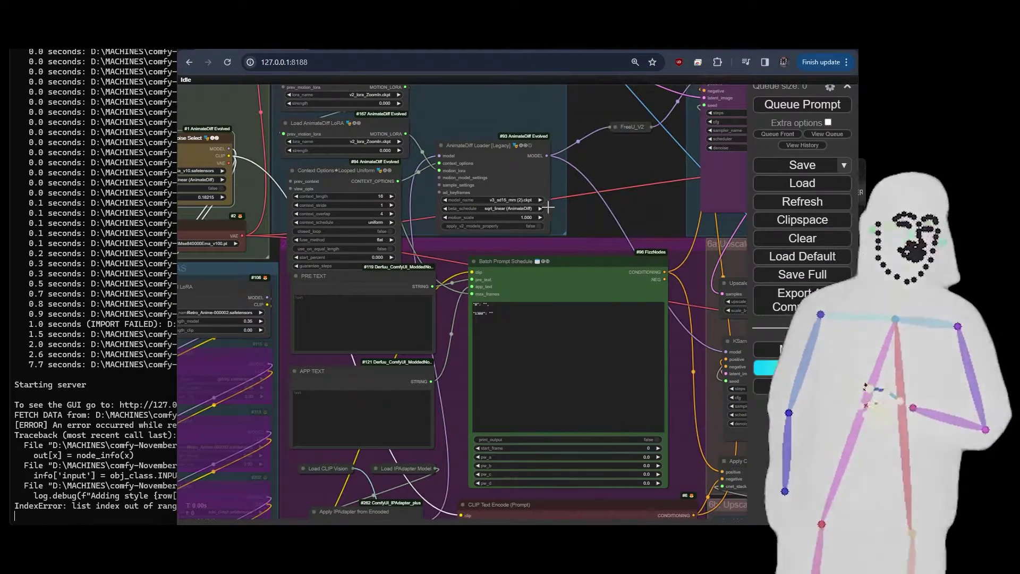
{"action": "left_click_drag", "start_coordinate": [602, 218], "coordinate": [431, 131]}
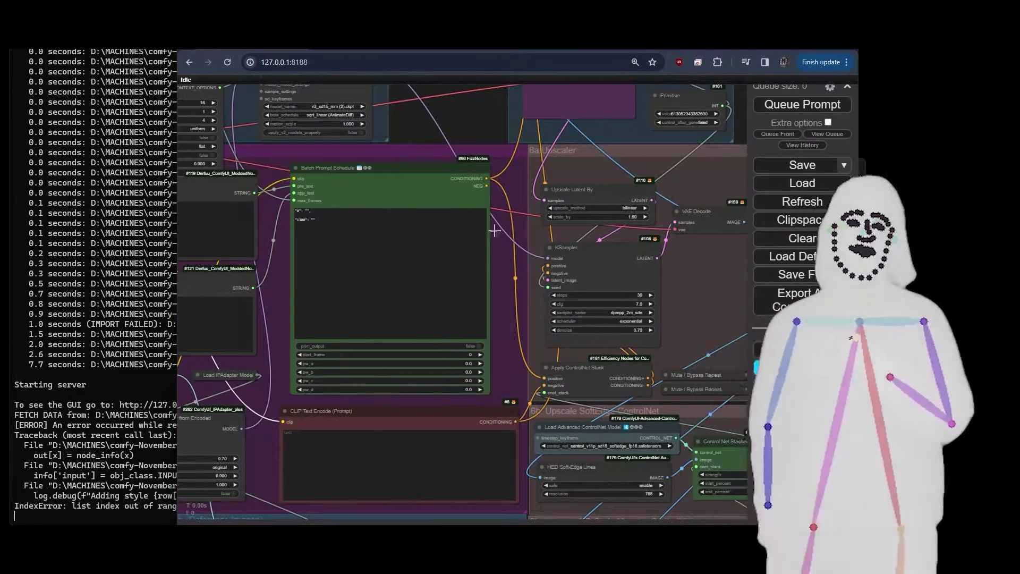
- Pan to the IPAdapter, QR Code Monster and Load Video nodes around Apply IPAdapter from Encoded
{"action": "left_click_drag", "start_coordinate": [521, 321], "coordinate": [479, 207]}
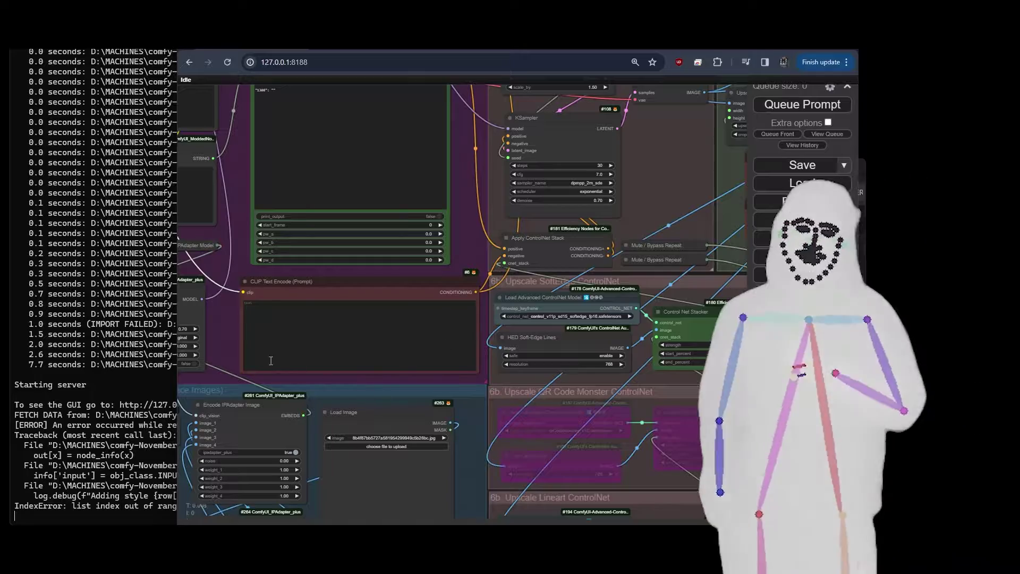
{"action": "left_click_drag", "start_coordinate": [235, 359], "coordinate": [383, 322]}
{"action": "scroll", "coordinate": [383, 322], "scroll_direction": "down", "scroll_amount": 8}
{"action": "scroll", "coordinate": [657, 408], "scroll_direction": "down", "scroll_amount": 5}
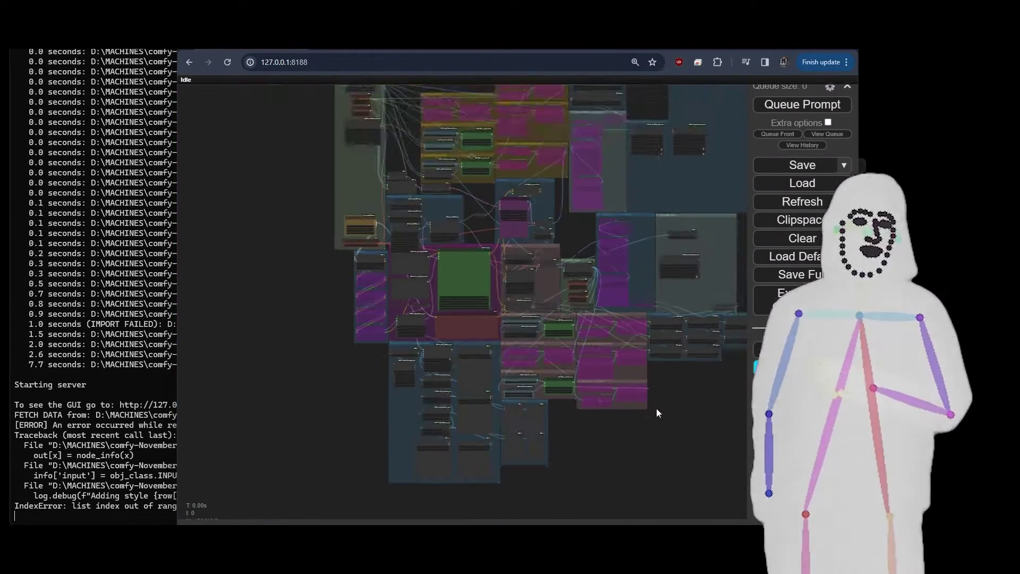
{"action": "scroll", "coordinate": [671, 413], "scroll_direction": "up", "scroll_amount": 6}
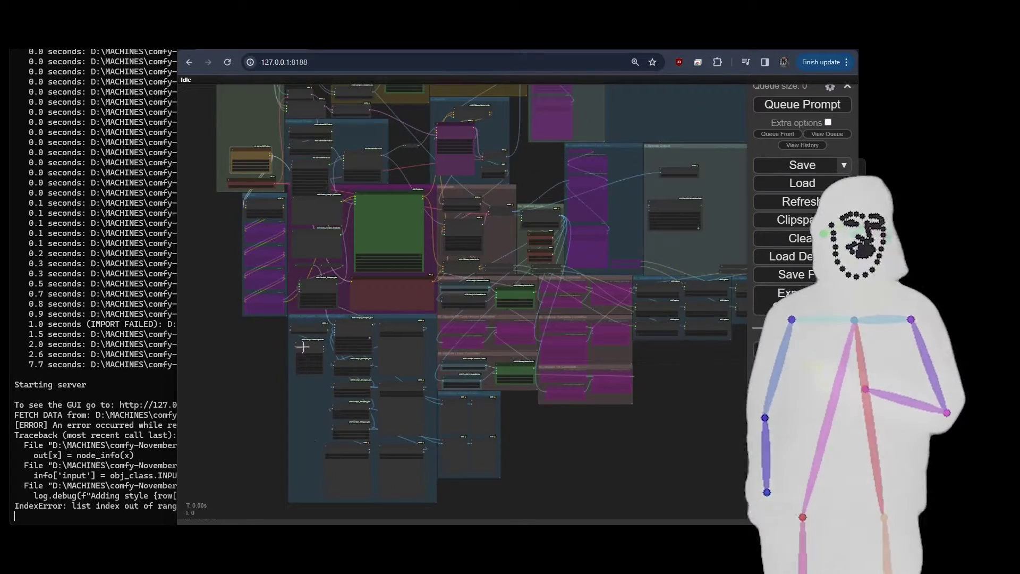
{"action": "scroll", "coordinate": [329, 292], "scroll_direction": "up", "scroll_amount": 5}
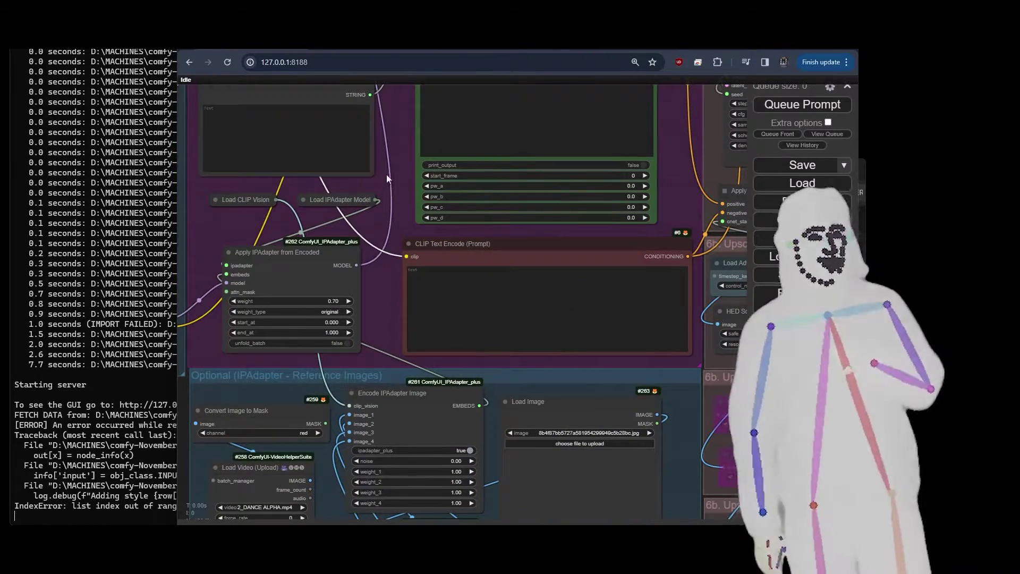
{"action": "left_click_drag", "start_coordinate": [388, 164], "coordinate": [450, 209]}
{"action": "left_click", "coordinate": [368, 246]}
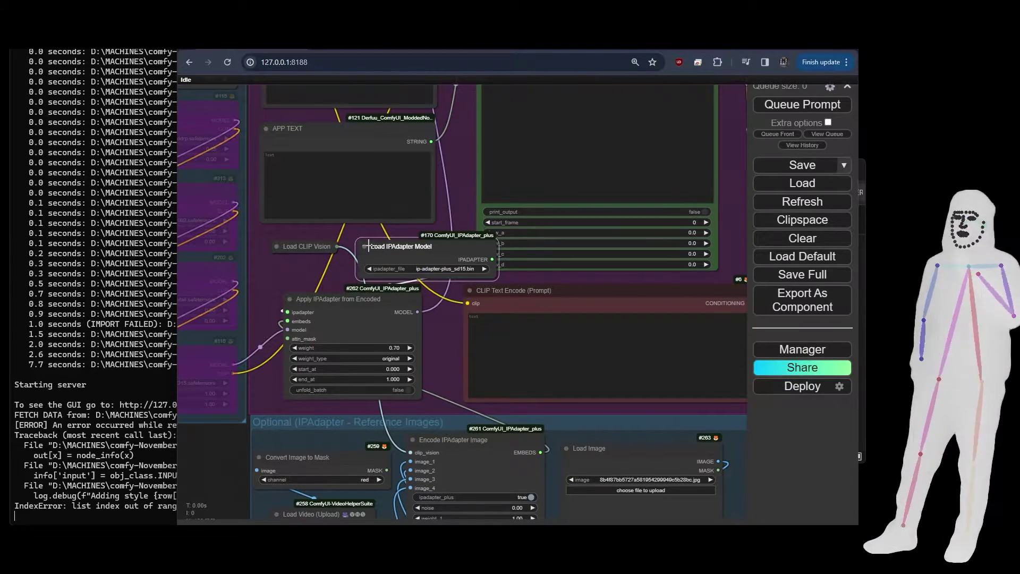
{"action": "scroll", "coordinate": [368, 246], "scroll_direction": "up", "scroll_amount": 6}
{"action": "left_click", "coordinate": [341, 218]}
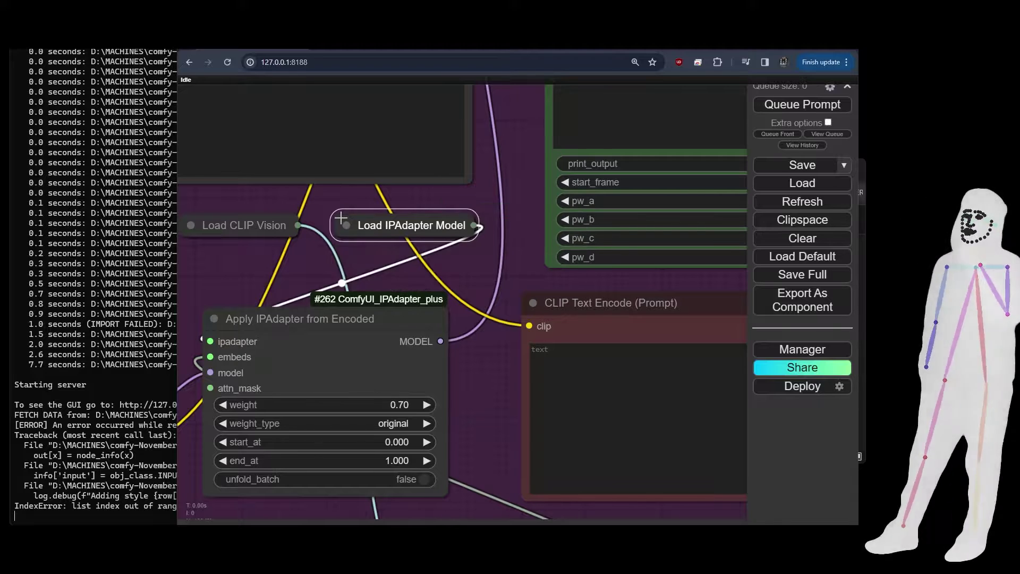
{"action": "scroll", "coordinate": [282, 268], "scroll_direction": "down", "scroll_amount": 1}
{"action": "left_click_drag", "start_coordinate": [282, 269], "coordinate": [367, 257]}
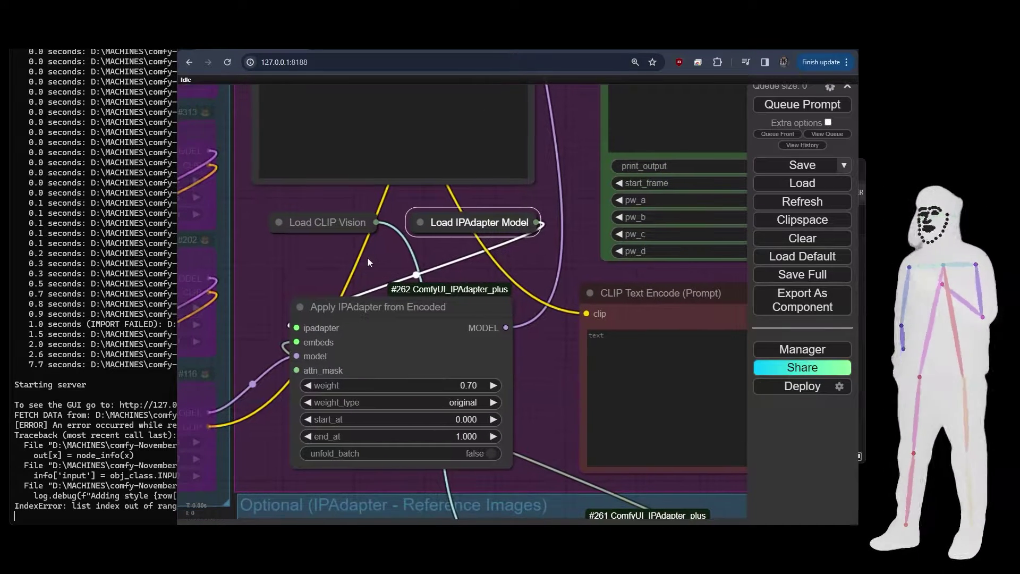
{"action": "left_click", "coordinate": [417, 222]}
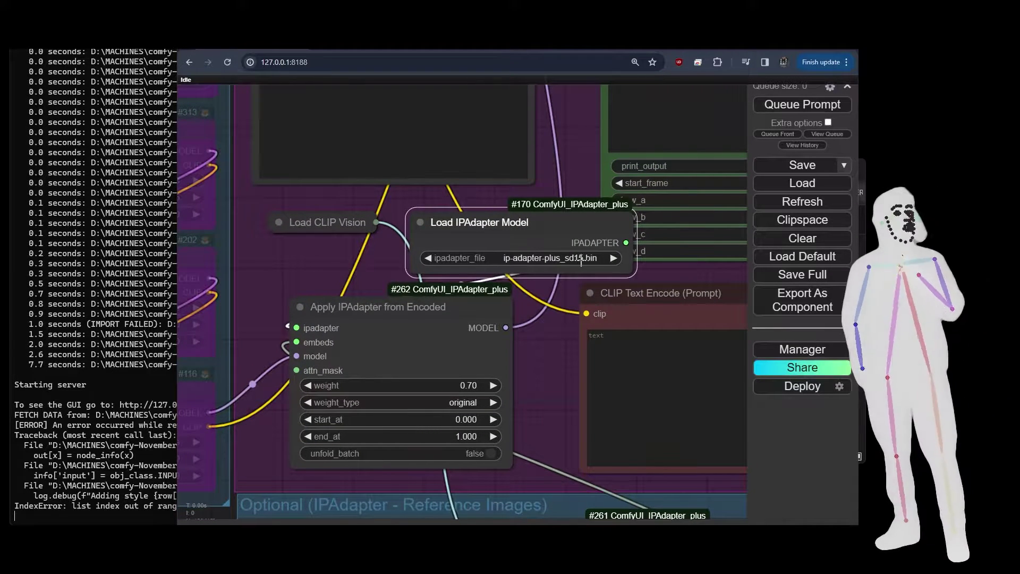
{"action": "left_click", "coordinate": [421, 222]}
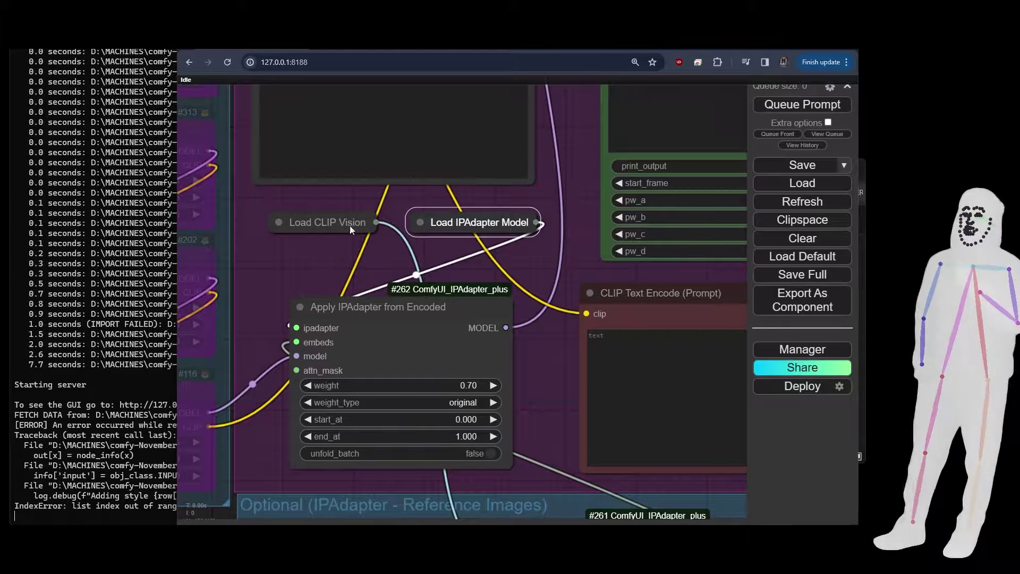
{"action": "left_click", "coordinate": [279, 222]}
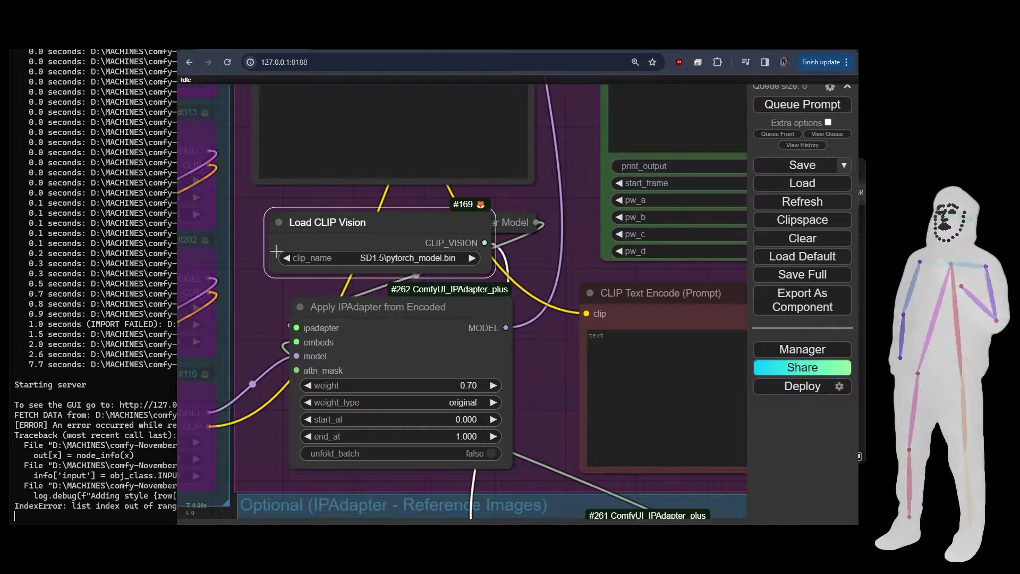
{"action": "left_click", "coordinate": [279, 222]}
{"action": "scroll", "coordinate": [271, 252], "scroll_direction": "down", "scroll_amount": 3}
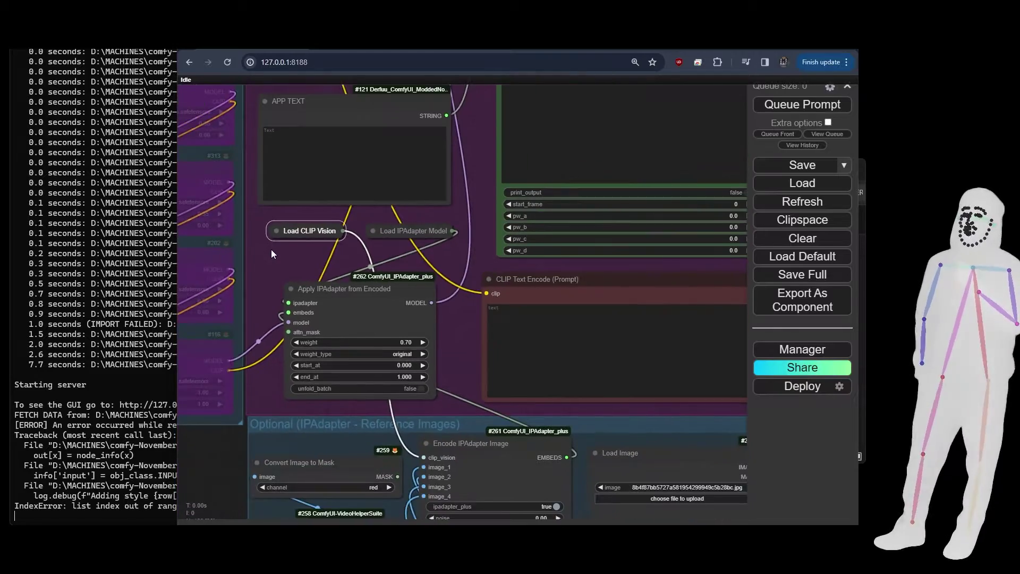
{"action": "scroll", "coordinate": [271, 250], "scroll_direction": "down", "scroll_amount": 5}
{"action": "scroll", "coordinate": [276, 257], "scroll_direction": "up", "scroll_amount": 4}
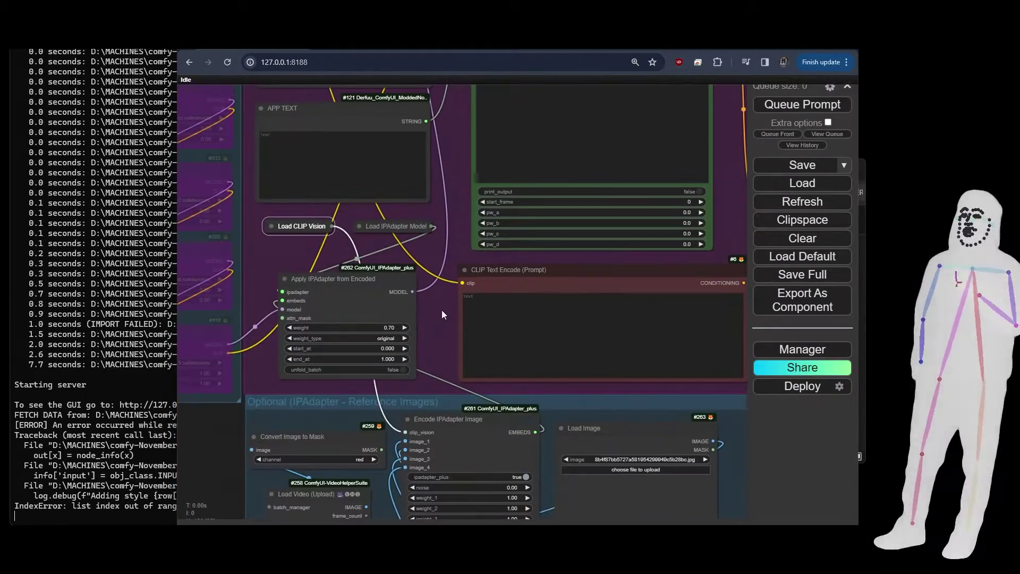
- Pan down through the reference-image group's Load Image and Prepare Image For Clip Vision nodes
{"action": "left_click_drag", "start_coordinate": [435, 338], "coordinate": [431, 119]}
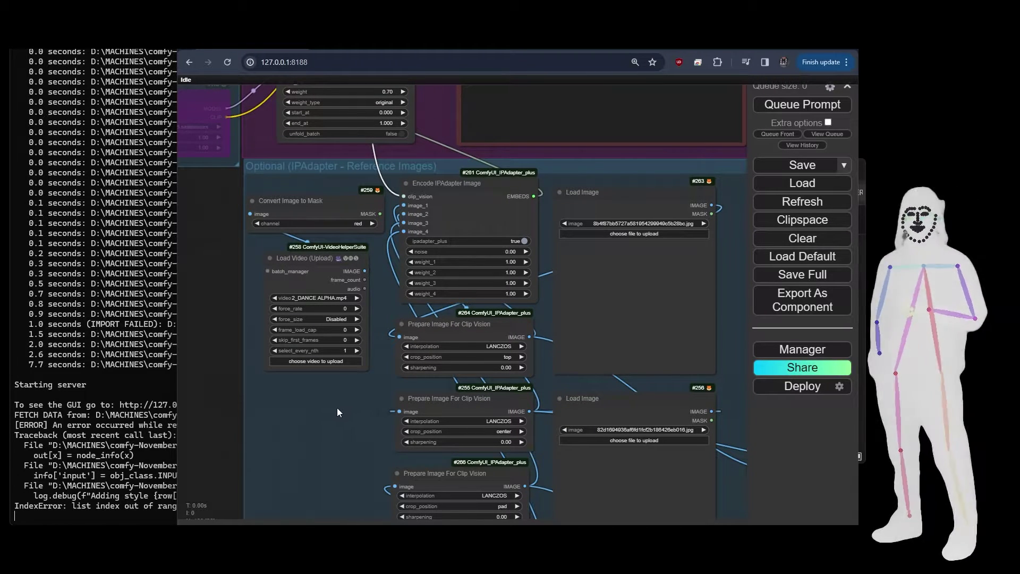
{"action": "left_click_drag", "start_coordinate": [348, 429], "coordinate": [335, 371]}
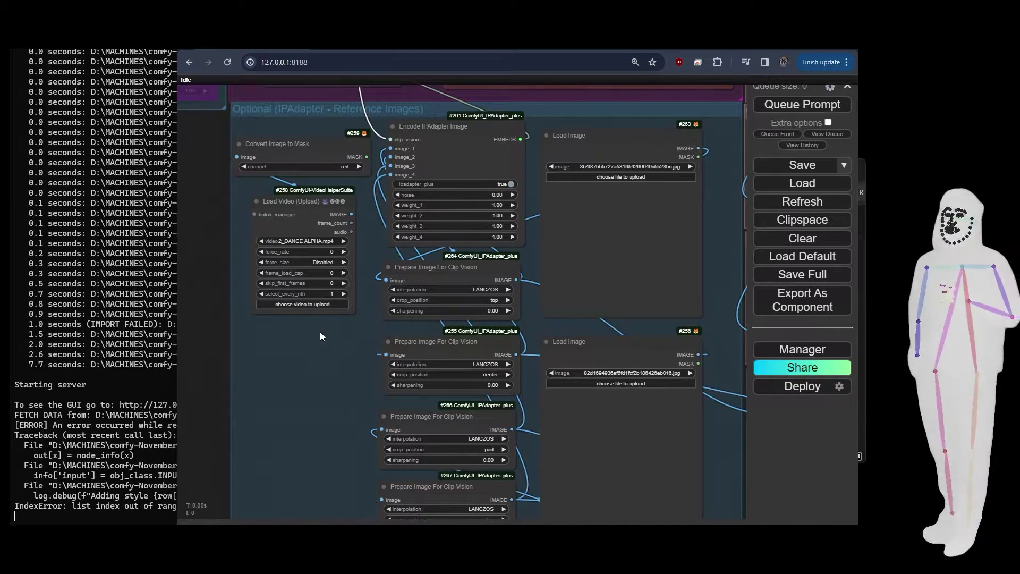
{"action": "scroll", "coordinate": [320, 335], "scroll_direction": "down", "scroll_amount": 8}
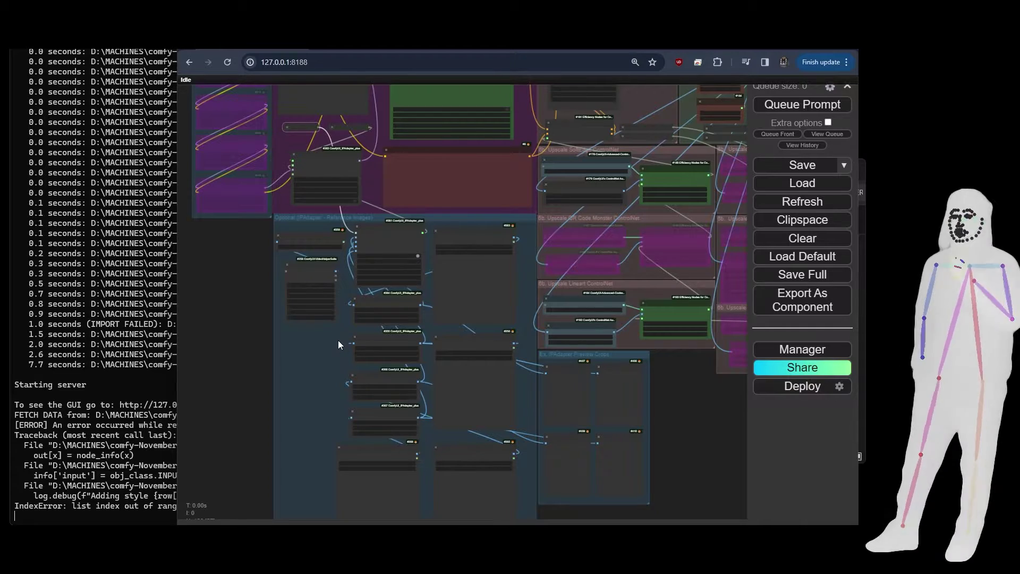
{"action": "scroll", "coordinate": [302, 339], "scroll_direction": "up", "scroll_amount": 8}
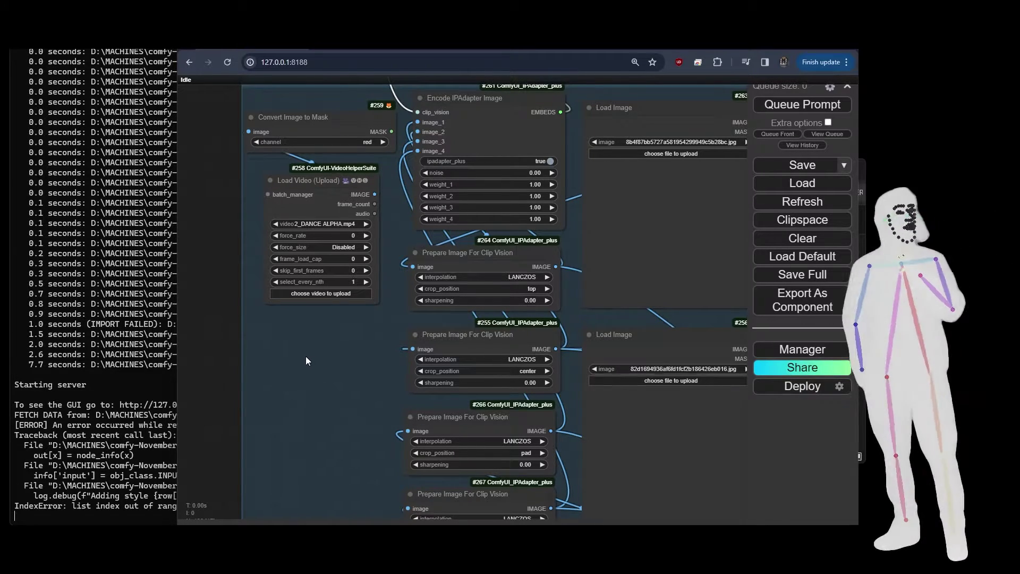
{"action": "scroll", "coordinate": [305, 356], "scroll_direction": "down", "scroll_amount": 6}
- Pan and zoom the graph to inspect the Upscale Lineart and SoftEdge ControlNet groups
{"action": "left_click_drag", "start_coordinate": [316, 363], "coordinate": [246, 333]}
{"action": "scroll", "coordinate": [502, 318], "scroll_direction": "up", "scroll_amount": 6}
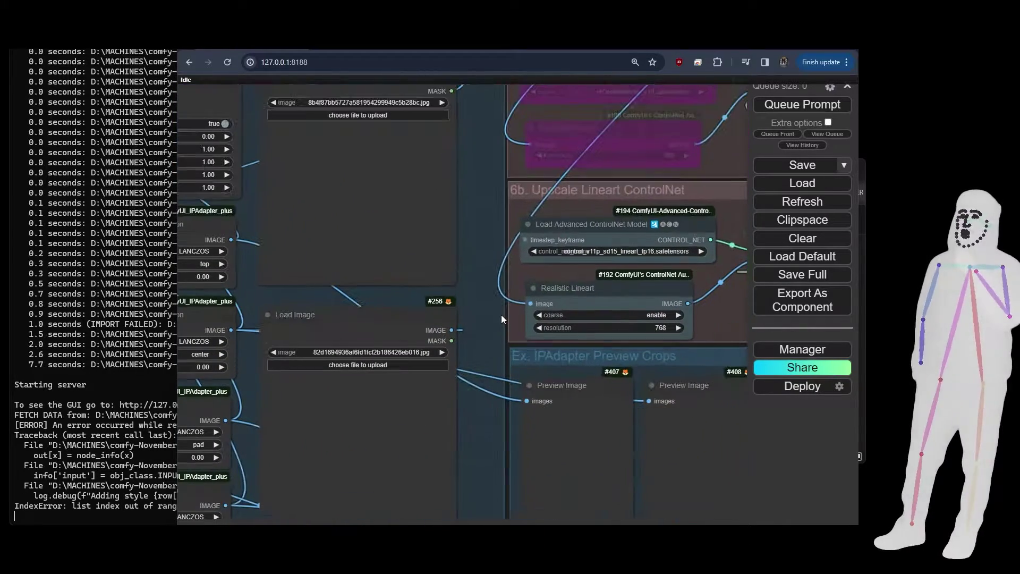
{"action": "left_click_drag", "start_coordinate": [501, 315], "coordinate": [293, 324]}
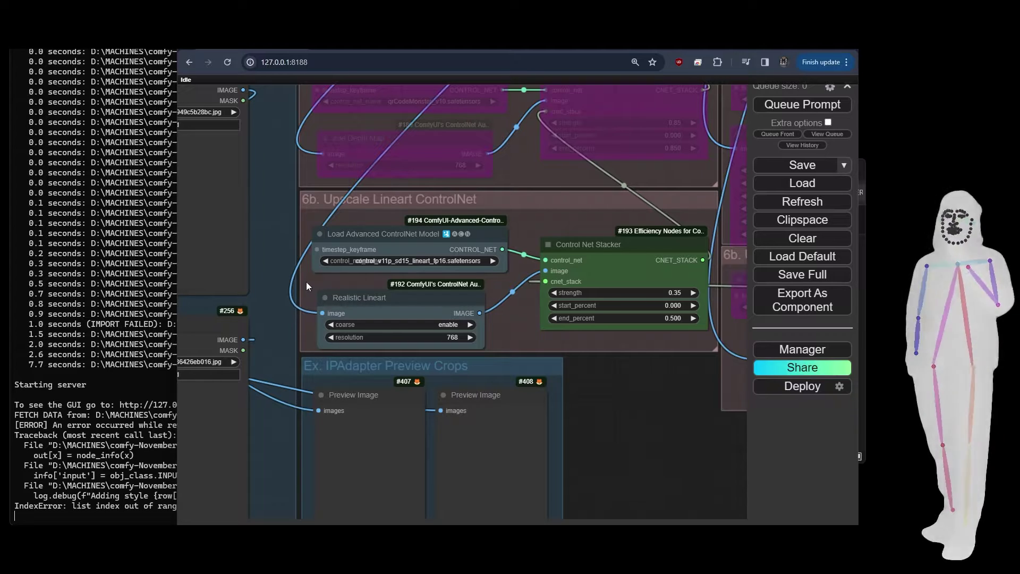
{"action": "left_click_drag", "start_coordinate": [307, 283], "coordinate": [280, 301]}
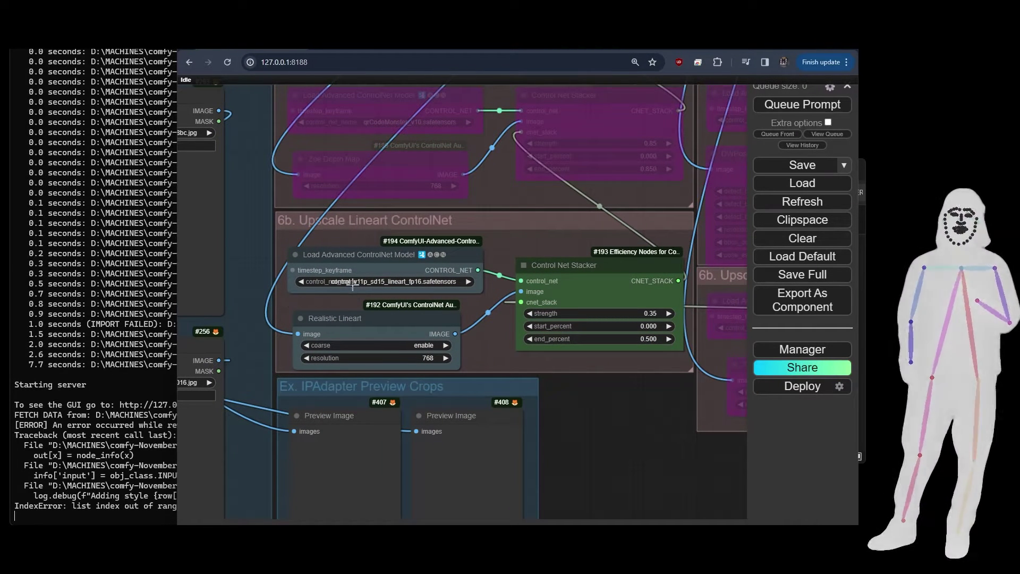
{"action": "scroll", "coordinate": [487, 349], "scroll_direction": "down", "scroll_amount": 6}
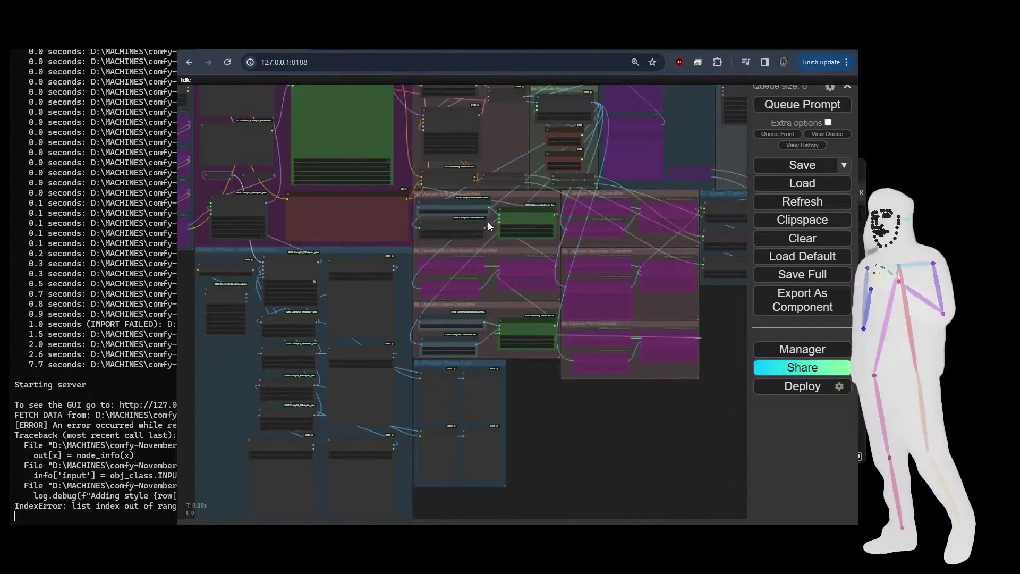
{"action": "scroll", "coordinate": [488, 229], "scroll_direction": "up", "scroll_amount": 8}
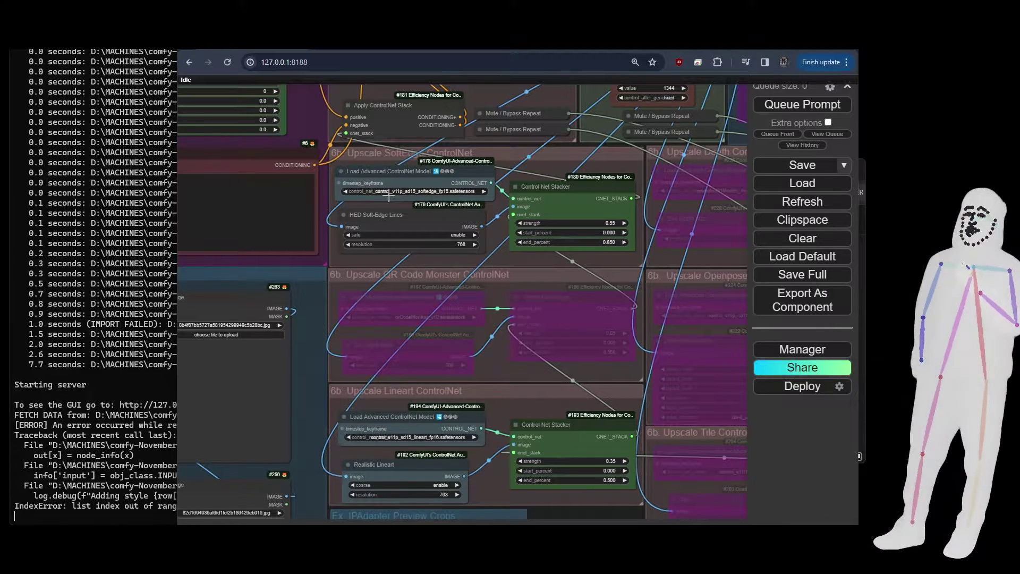
{"action": "right_click", "coordinate": [486, 219]}
{"action": "left_click", "coordinate": [501, 205]}
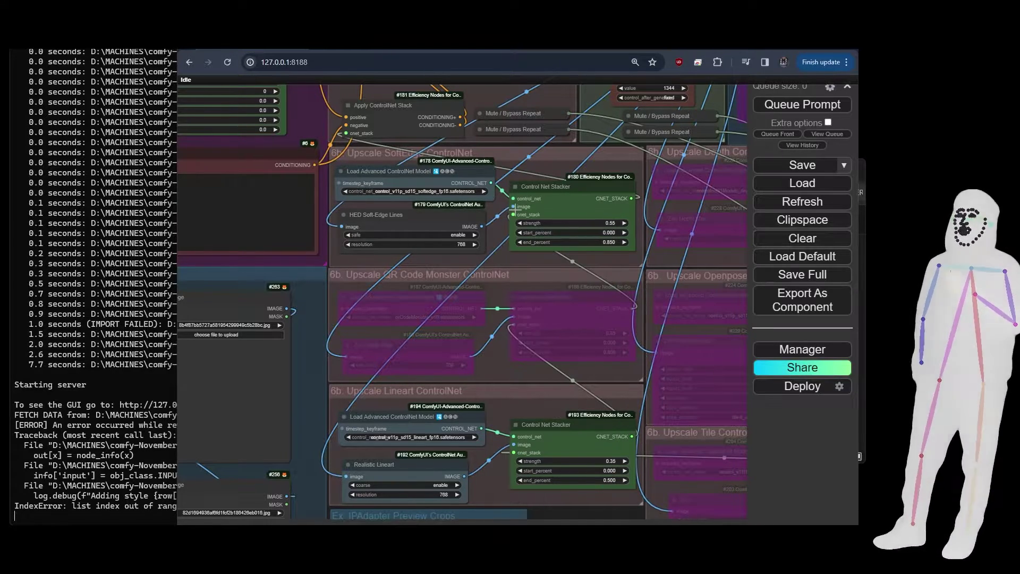
{"action": "scroll", "coordinate": [559, 204], "scroll_direction": "up", "scroll_amount": 1}
{"action": "scroll", "coordinate": [566, 213], "scroll_direction": "down", "scroll_amount": 5}
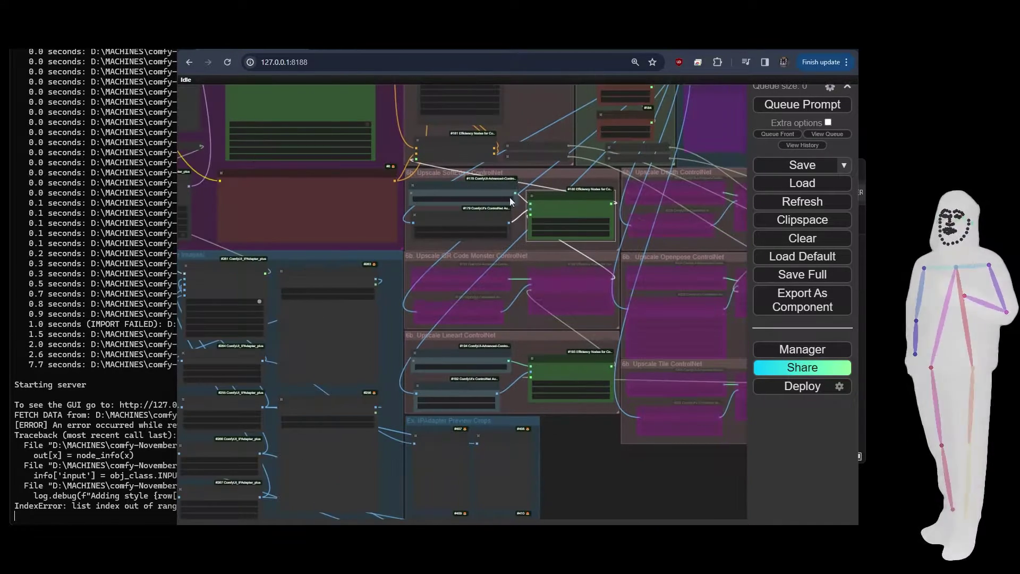
{"action": "scroll", "coordinate": [549, 183], "scroll_direction": "up", "scroll_amount": 5}
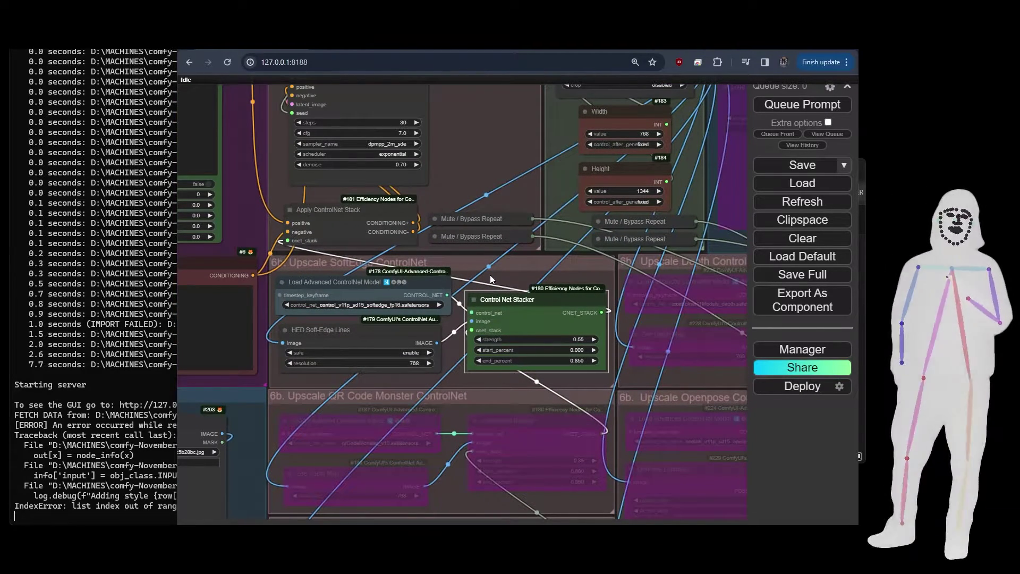
{"action": "left_click", "coordinate": [359, 328]}
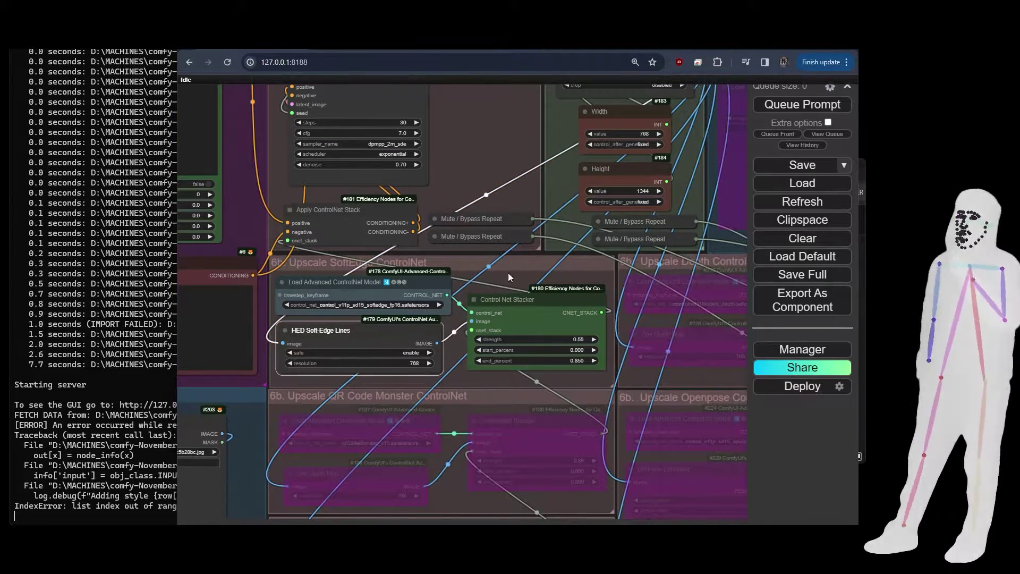
{"action": "scroll", "coordinate": [508, 273], "scroll_direction": "down", "scroll_amount": 3}
{"action": "left_click_drag", "start_coordinate": [487, 158], "coordinate": [473, 274]}
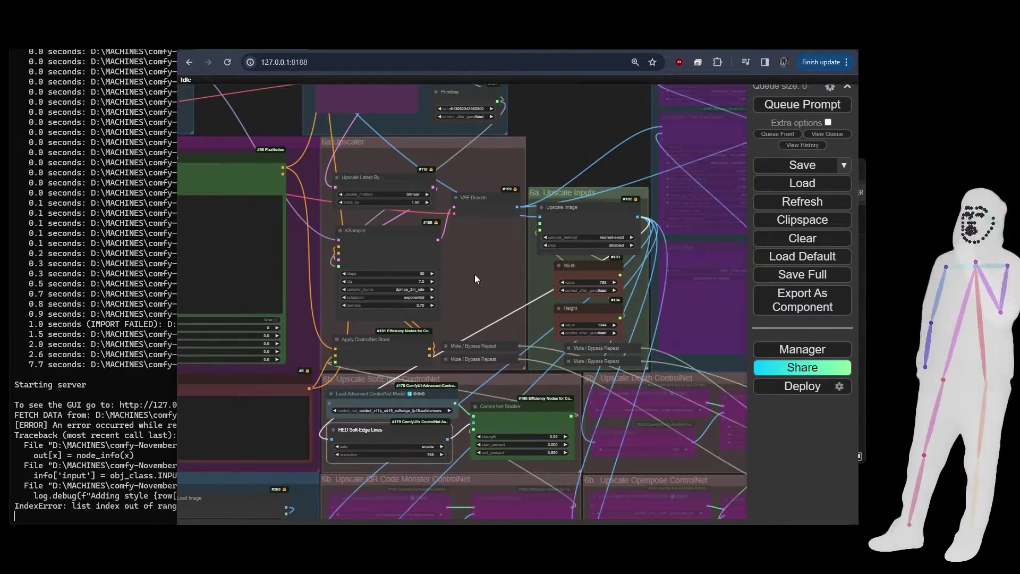
{"action": "left_click", "coordinate": [352, 242]}
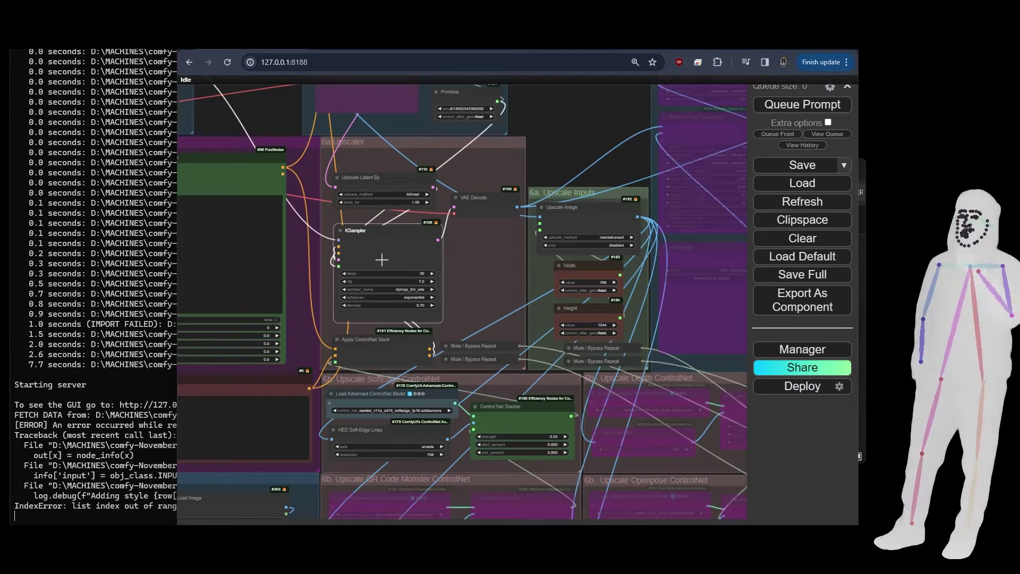
{"action": "left_click_drag", "start_coordinate": [515, 287], "coordinate": [351, 393]}
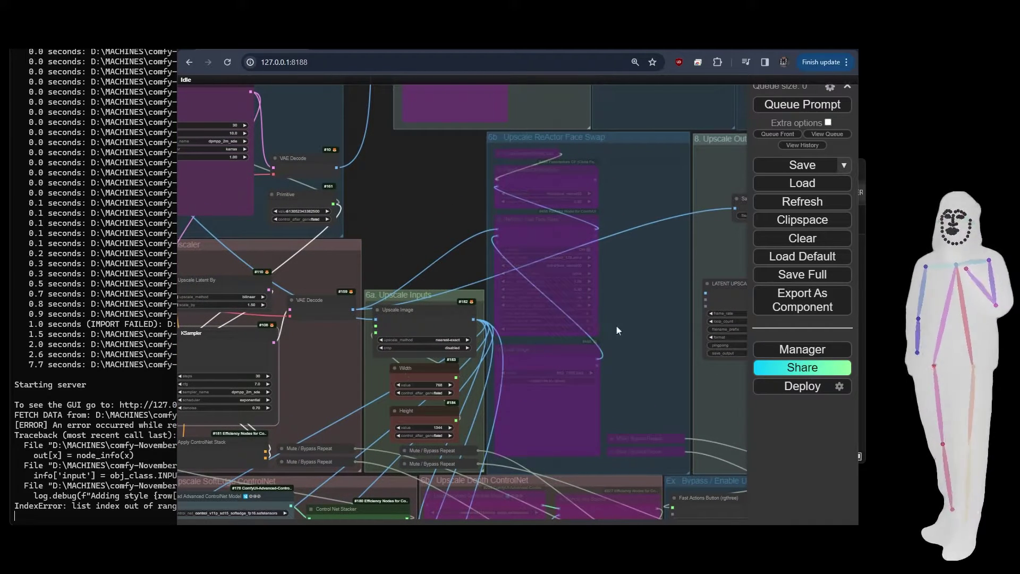
{"action": "left_click_drag", "start_coordinate": [642, 321], "coordinate": [525, 438]}
{"action": "left_click_drag", "start_coordinate": [563, 255], "coordinate": [590, 411]}
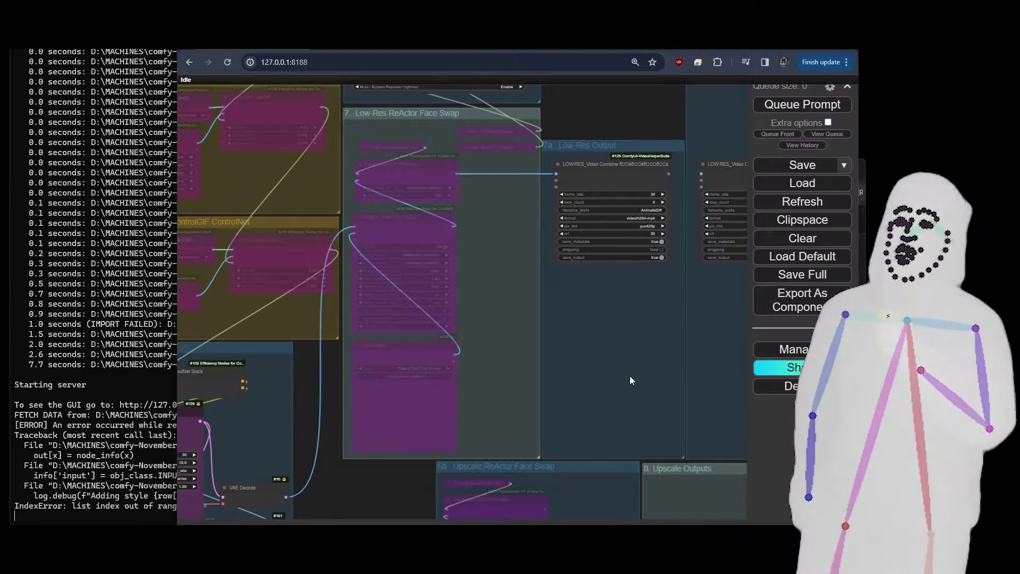
{"action": "left_click_drag", "start_coordinate": [630, 378], "coordinate": [488, 397]}
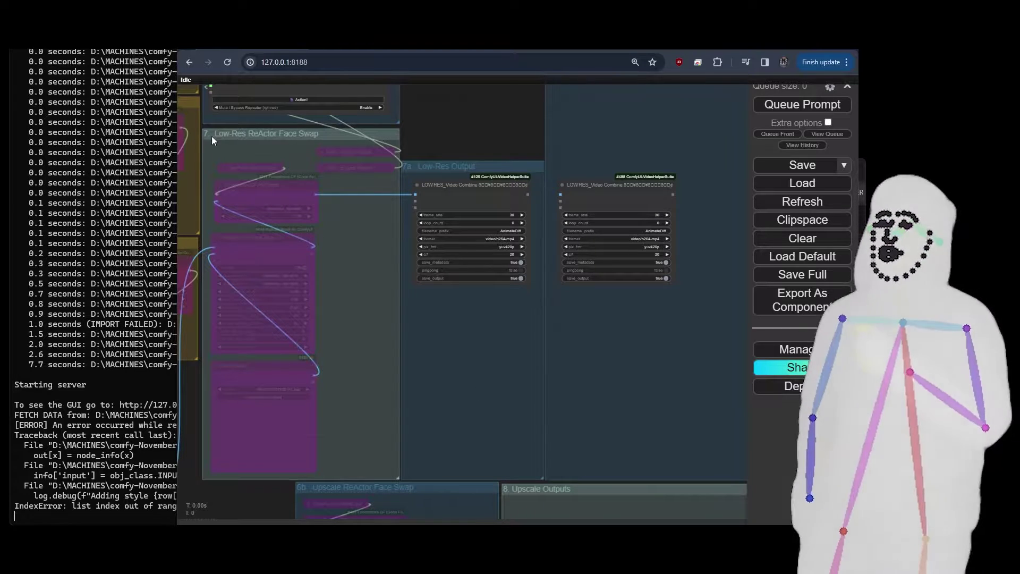
{"action": "left_click_drag", "start_coordinate": [347, 268], "coordinate": [351, 379]}
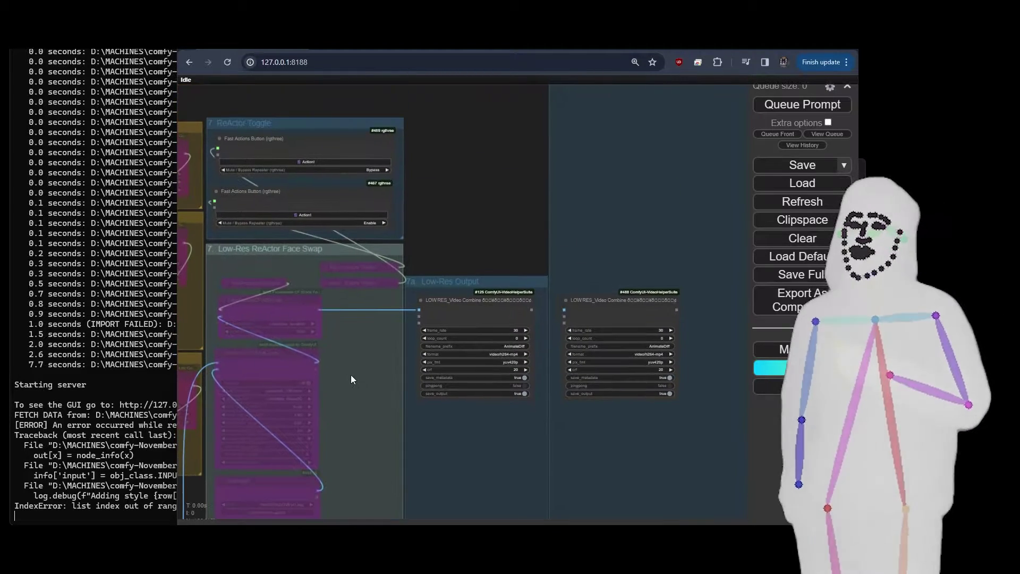
{"action": "scroll", "coordinate": [245, 182], "scroll_direction": "up", "scroll_amount": 5}
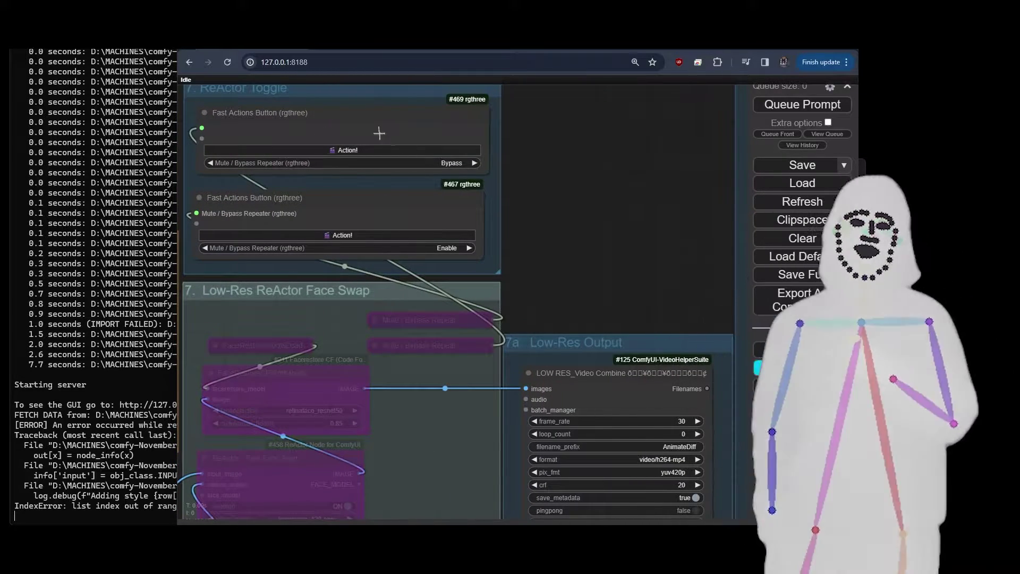
{"action": "left_click_drag", "start_coordinate": [579, 188], "coordinate": [638, 212]}
{"action": "scroll", "coordinate": [650, 255], "scroll_direction": "down", "scroll_amount": 6}
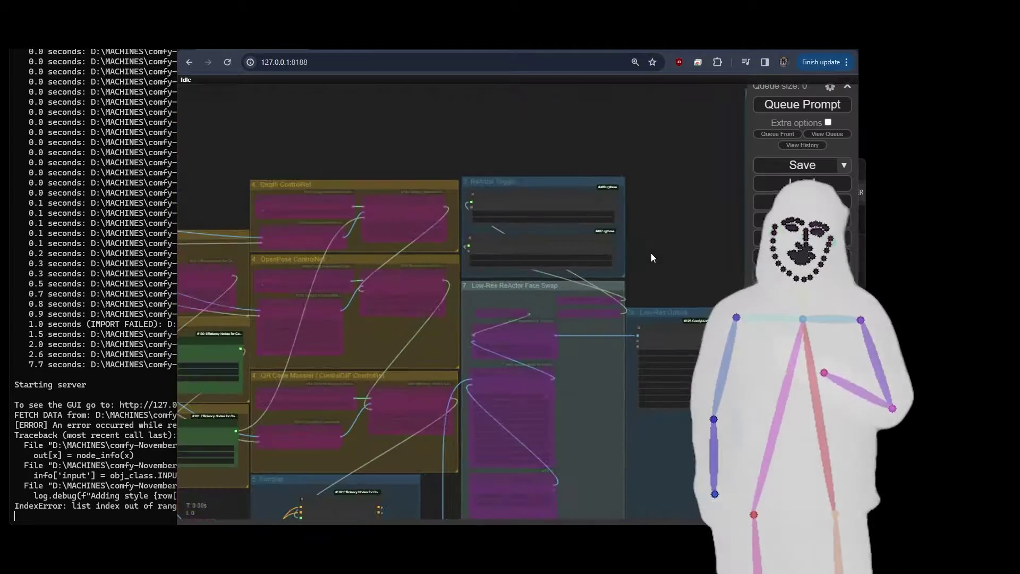
{"action": "scroll", "coordinate": [476, 231], "scroll_direction": "up", "scroll_amount": 3}
{"action": "scroll", "coordinate": [457, 232], "scroll_direction": "up", "scroll_amount": 5}
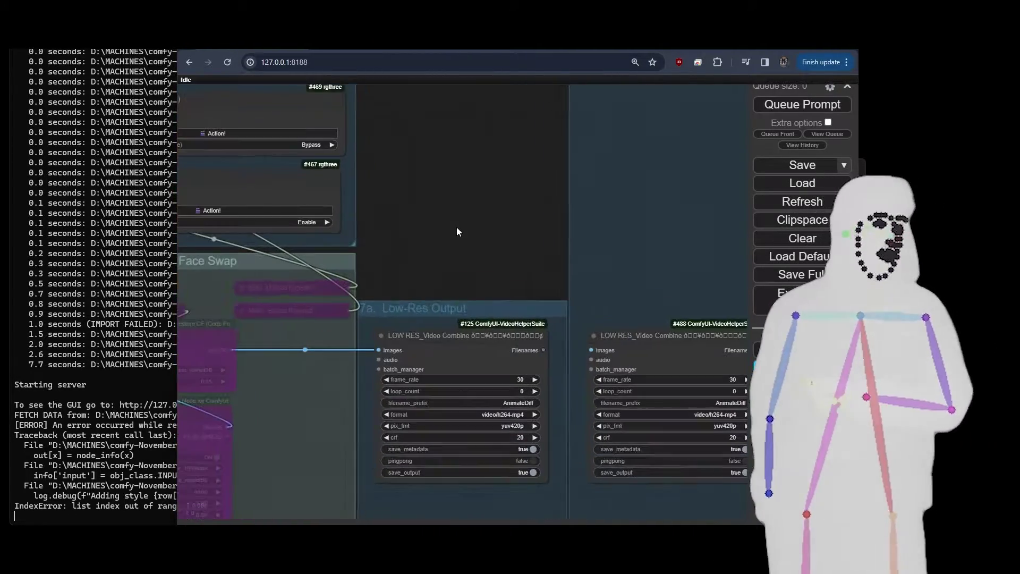
{"action": "left_click_drag", "start_coordinate": [457, 232], "coordinate": [398, 189]}
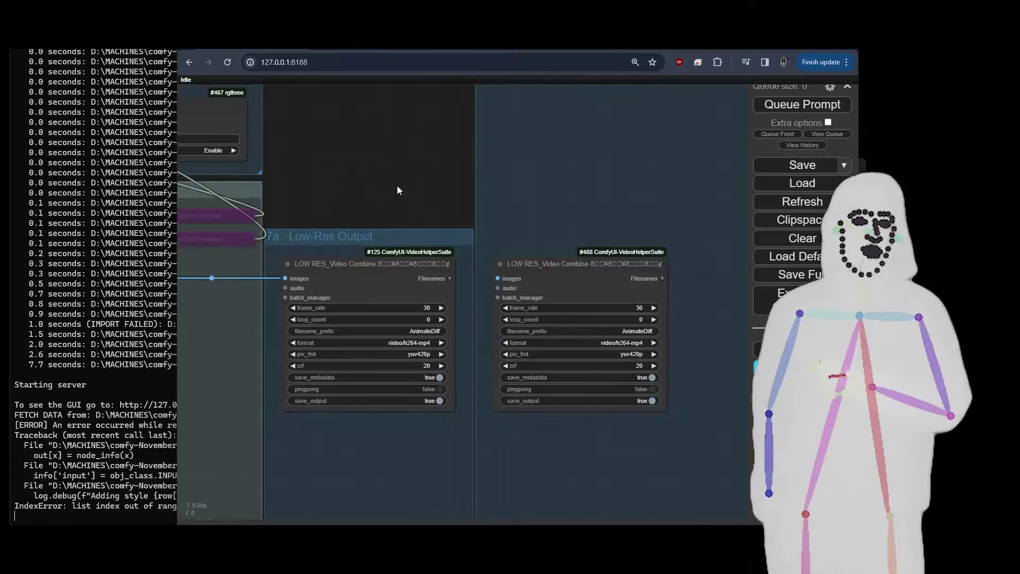
{"action": "scroll", "coordinate": [388, 205], "scroll_direction": "down", "scroll_amount": 8}
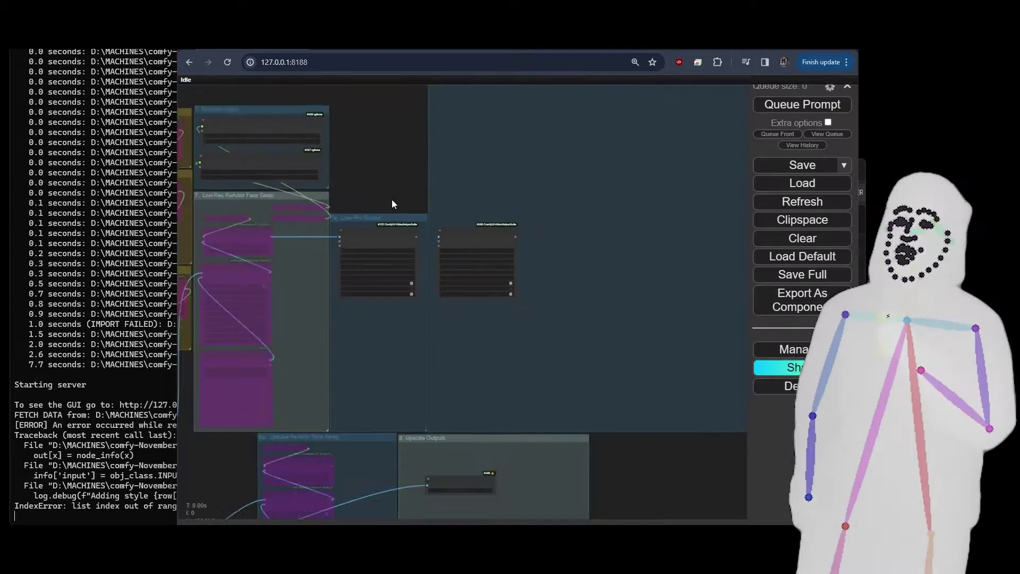
{"action": "scroll", "coordinate": [391, 274], "scroll_direction": "down", "scroll_amount": 4}
{"action": "left_click_drag", "start_coordinate": [486, 395], "coordinate": [618, 314]}
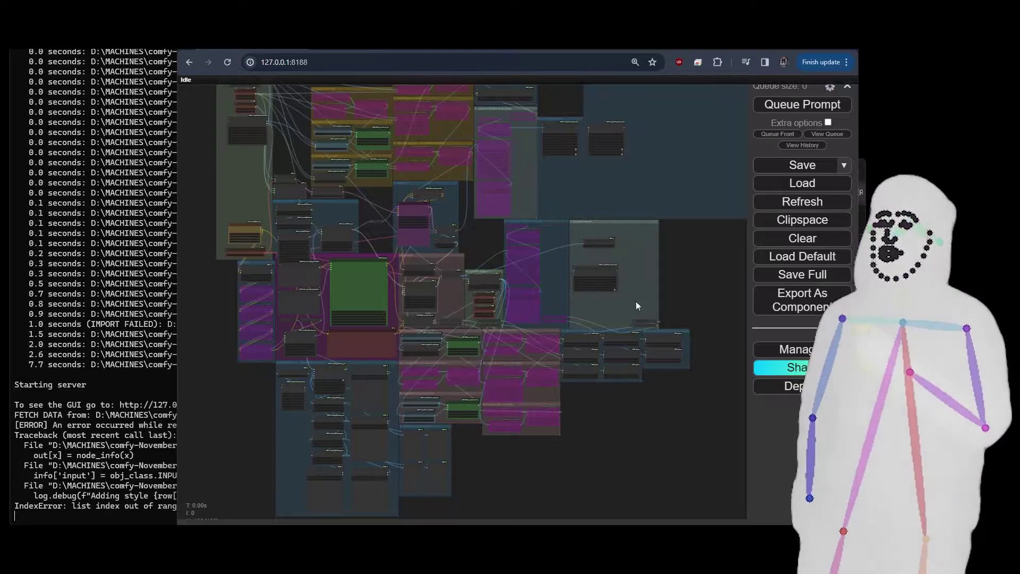
{"action": "scroll", "coordinate": [632, 287], "scroll_direction": "up", "scroll_amount": 10}
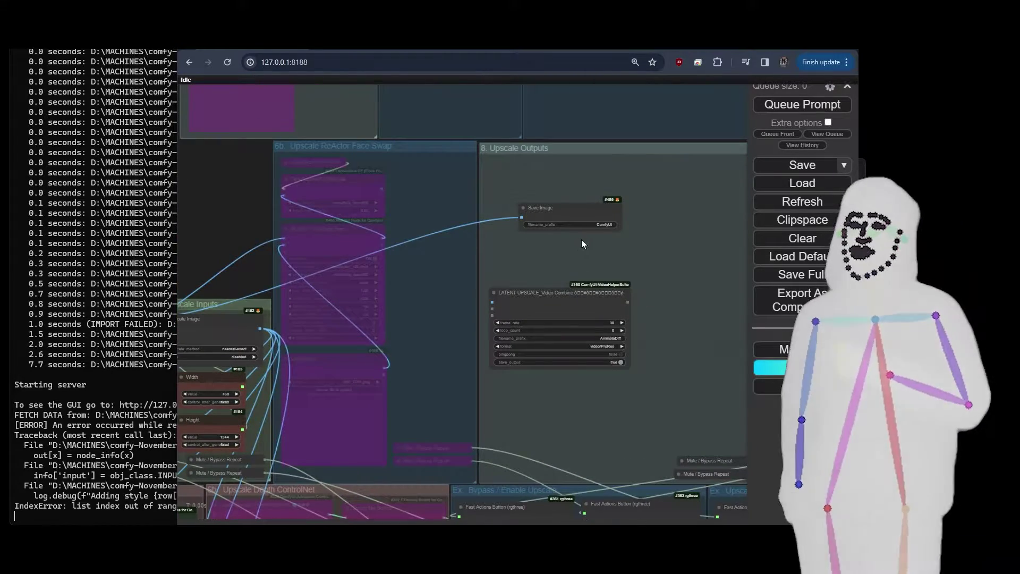
{"action": "scroll", "coordinate": [585, 250], "scroll_direction": "down", "scroll_amount": 4}
{"action": "left_click_drag", "start_coordinate": [591, 343], "coordinate": [565, 218]}
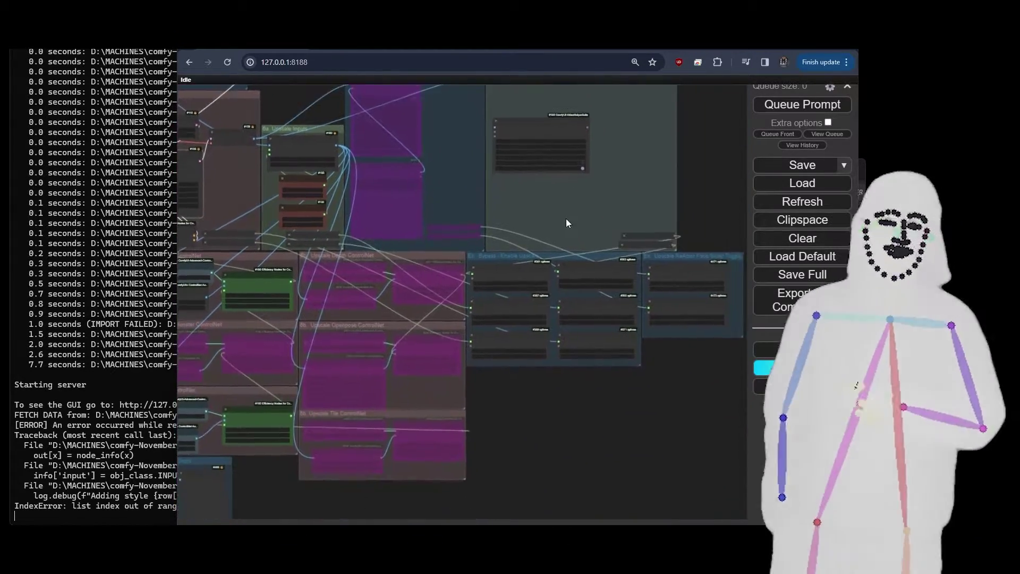
{"action": "scroll", "coordinate": [552, 216], "scroll_direction": "down", "scroll_amount": 1}
{"action": "scroll", "coordinate": [552, 218], "scroll_direction": "down", "scroll_amount": 2}
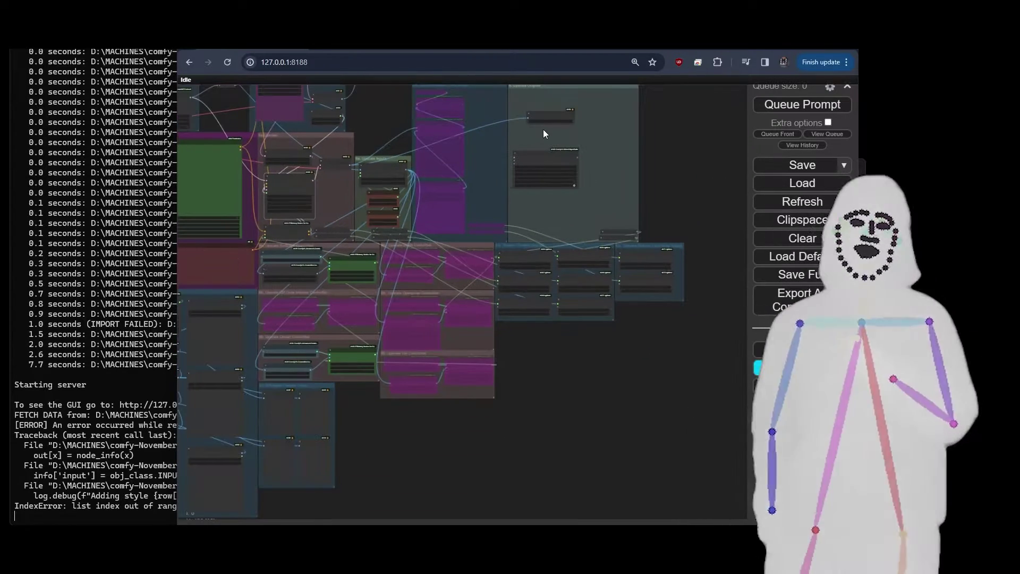
{"action": "scroll", "coordinate": [629, 319], "scroll_direction": "up", "scroll_amount": 6}
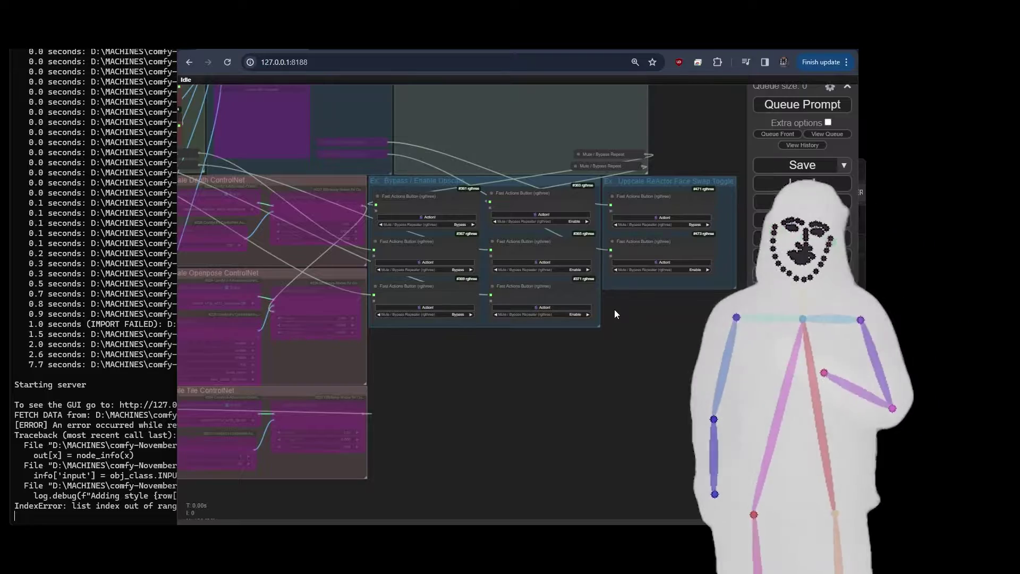
{"action": "scroll", "coordinate": [614, 310], "scroll_direction": "up", "scroll_amount": 4}
{"action": "left_click_drag", "start_coordinate": [614, 310], "coordinate": [557, 350]}
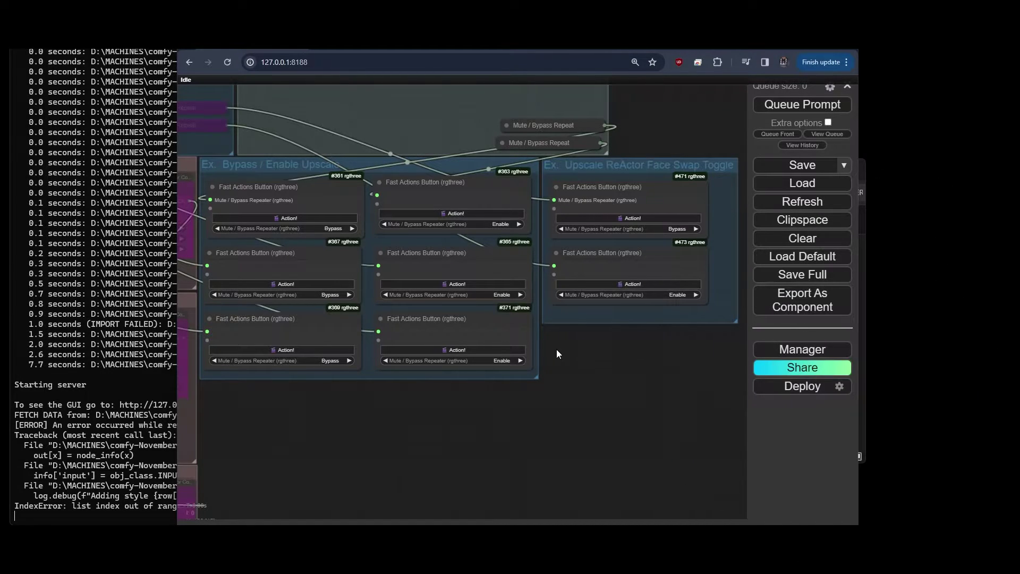
{"action": "scroll", "coordinate": [556, 349], "scroll_direction": "up", "scroll_amount": 2}
{"action": "scroll", "coordinate": [540, 394], "scroll_direction": "down", "scroll_amount": 3}
{"action": "scroll", "coordinate": [541, 394], "scroll_direction": "down", "scroll_amount": 3}
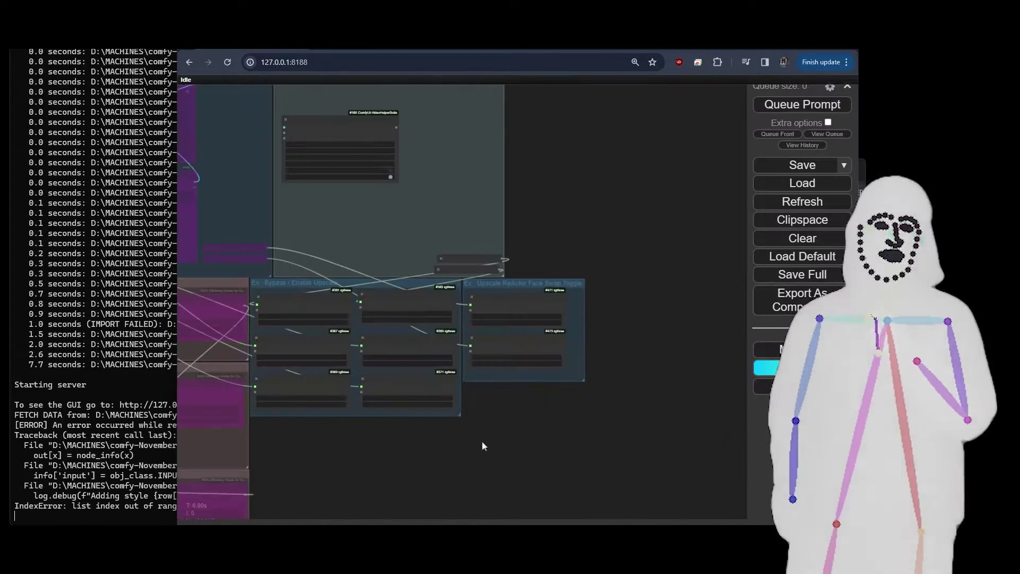
{"action": "scroll", "coordinate": [608, 393], "scroll_direction": "up", "scroll_amount": 2}
{"action": "scroll", "coordinate": [612, 396], "scroll_direction": "down", "scroll_amount": 5}
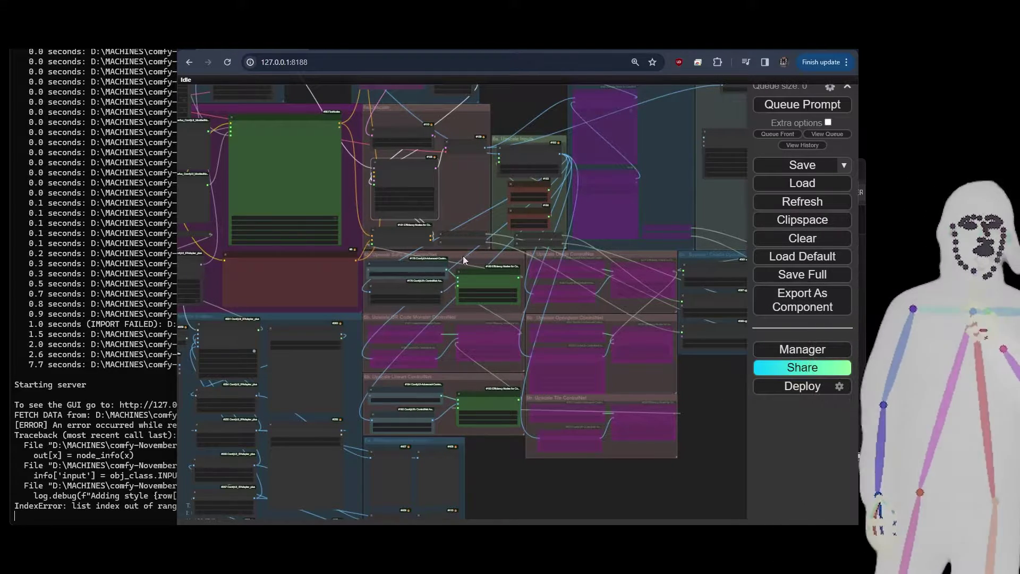
- Navigate to and select the Load Checkpoint w/ Noise Select node
{"action": "scroll", "coordinate": [569, 324], "scroll_direction": "up", "scroll_amount": 3}
{"action": "scroll", "coordinate": [572, 327], "scroll_direction": "down", "scroll_amount": 5}
{"action": "scroll", "coordinate": [530, 453], "scroll_direction": "up", "scroll_amount": 2}
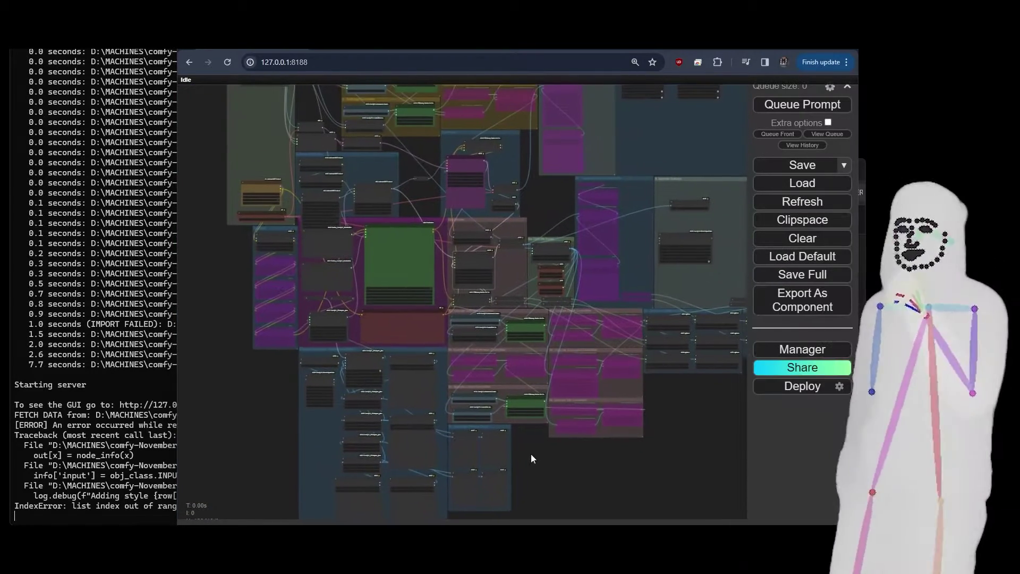
{"action": "scroll", "coordinate": [534, 440], "scroll_direction": "down", "scroll_amount": 3}
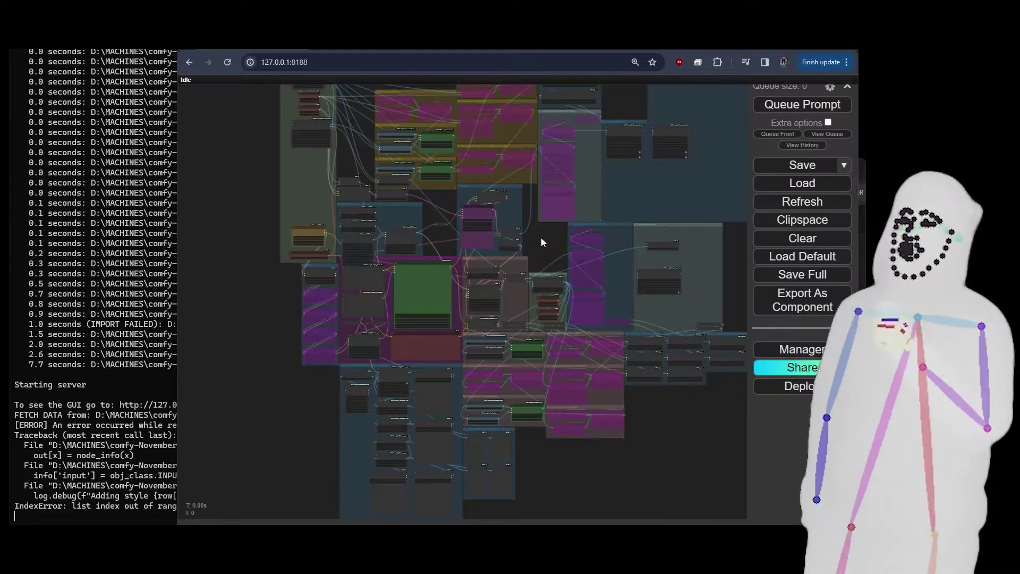
{"action": "left_click_drag", "start_coordinate": [541, 240], "coordinate": [531, 301]}
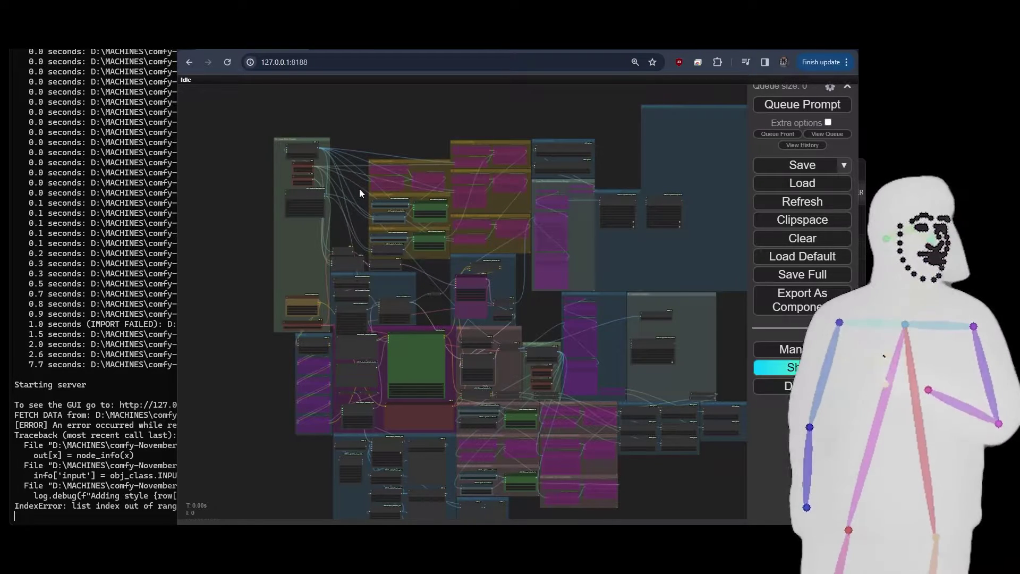
{"action": "scroll", "coordinate": [286, 185], "scroll_direction": "up", "scroll_amount": 3}
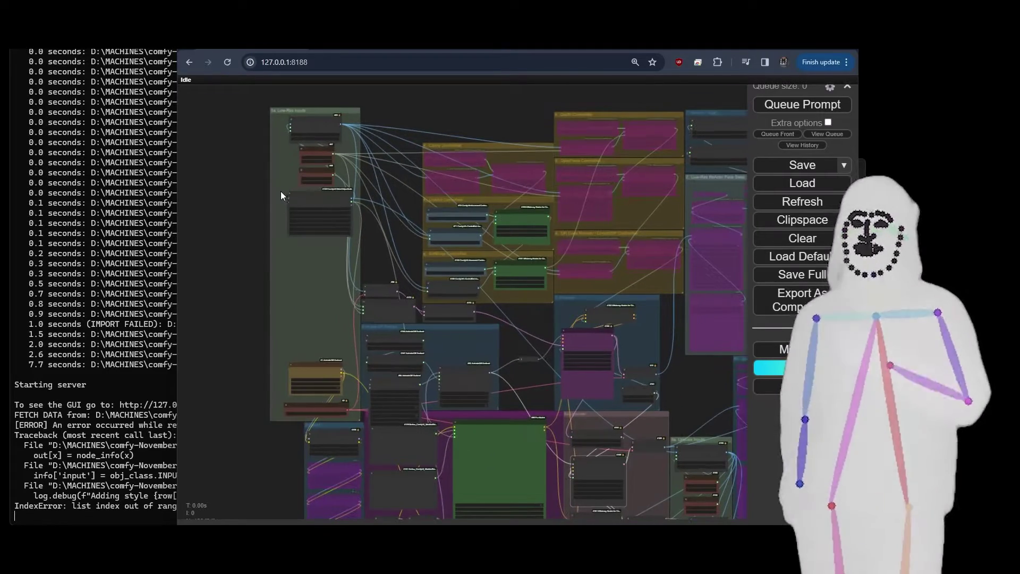
{"action": "scroll", "coordinate": [263, 226], "scroll_direction": "up", "scroll_amount": 8}
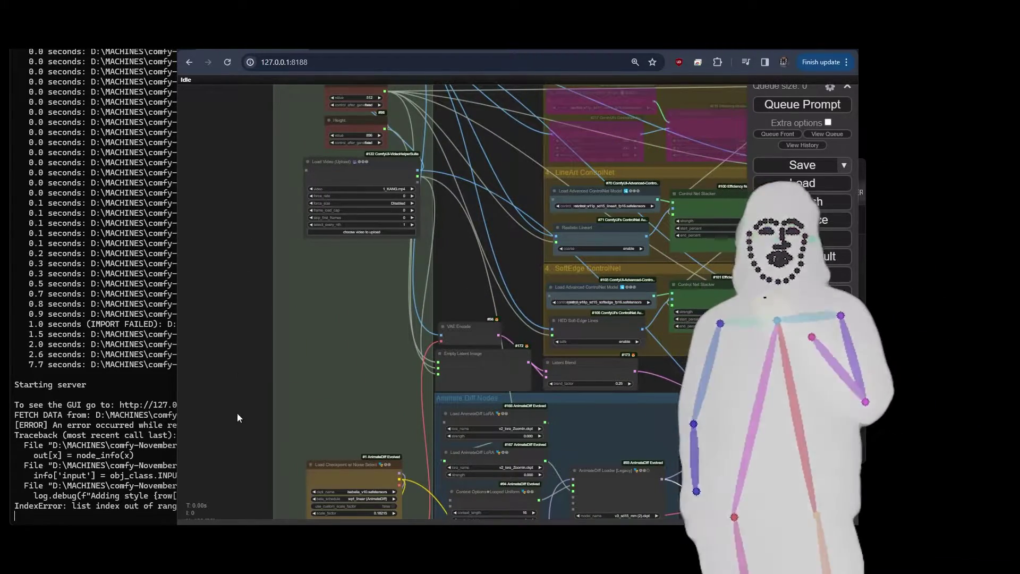
{"action": "left_click_drag", "start_coordinate": [237, 412], "coordinate": [242, 272]}
{"action": "left_click", "coordinate": [342, 332]}
- Bring the 1a. Low-Res Inputs group into view and select its Load Video node
{"action": "left_click_drag", "start_coordinate": [237, 171], "coordinate": [265, 447]}
{"action": "scroll", "coordinate": [325, 247], "scroll_direction": "up", "scroll_amount": 3}
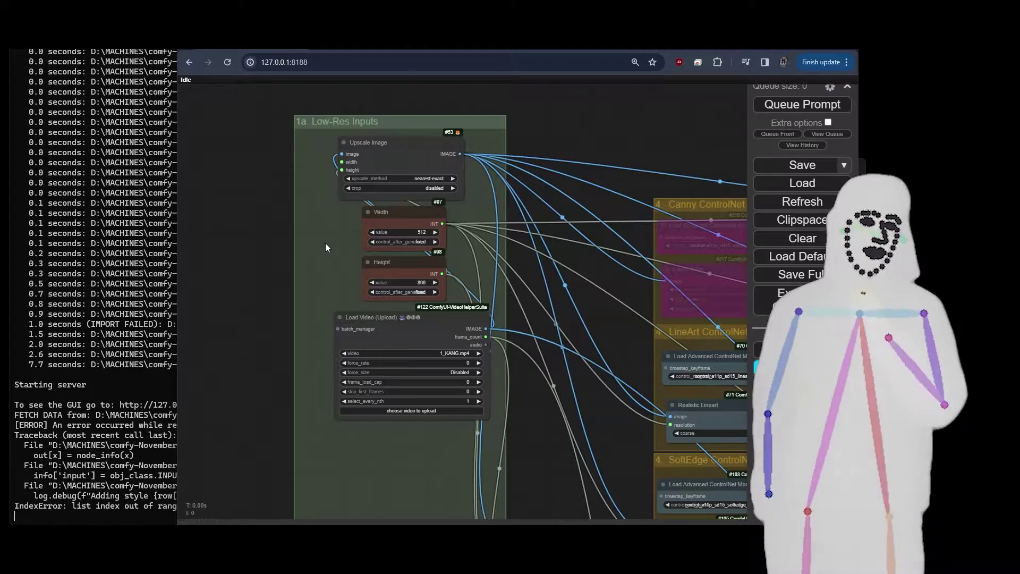
{"action": "left_click", "coordinate": [409, 313]}
- Switch to the workflow's Civitai page and scroll through its update notes
{"action": "left_click", "coordinate": [680, 49]}
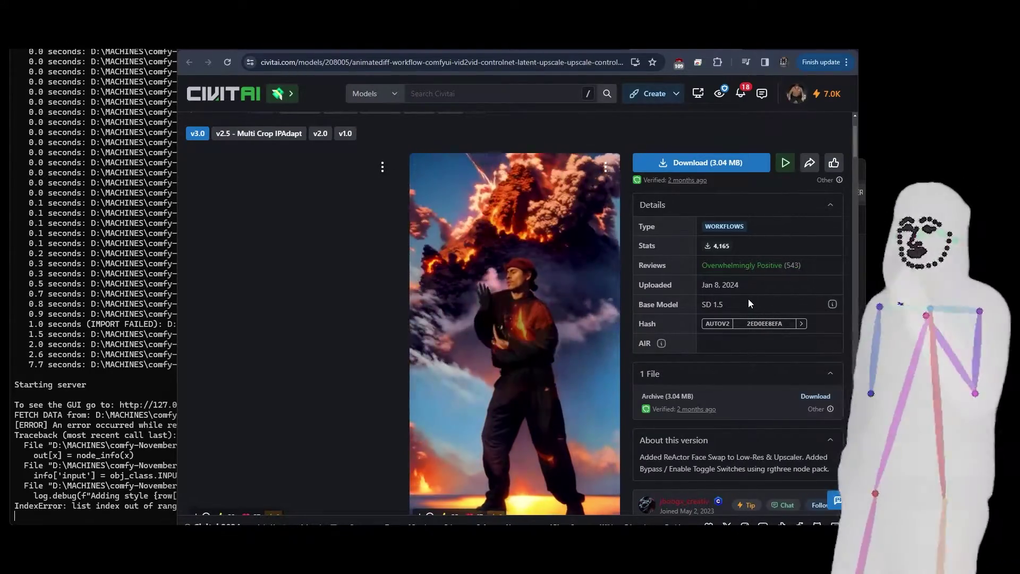
{"action": "scroll", "coordinate": [749, 302], "scroll_direction": "down", "scroll_amount": 1}
{"action": "scroll", "coordinate": [747, 298], "scroll_direction": "down", "scroll_amount": 1}
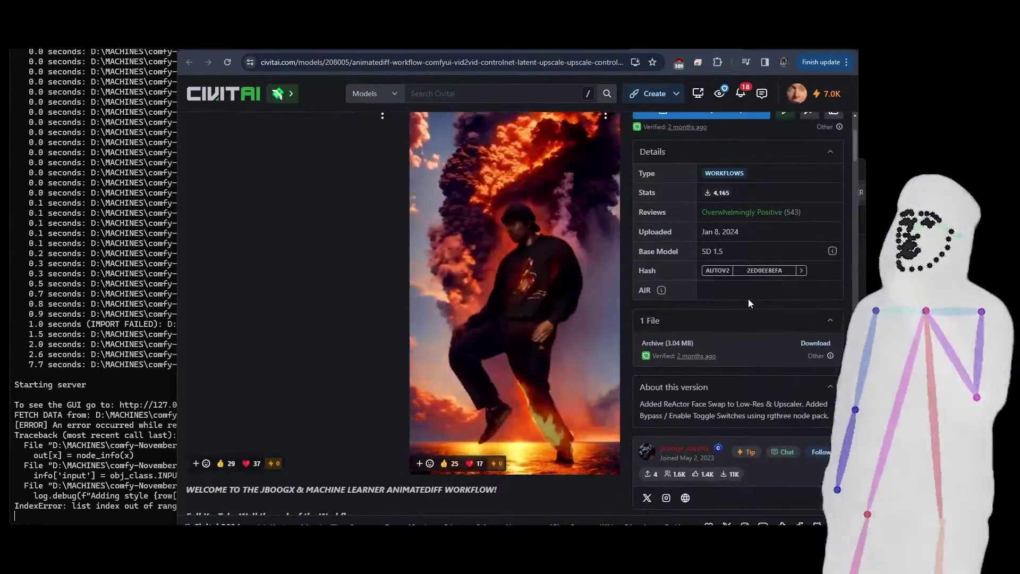
{"action": "scroll", "coordinate": [748, 299], "scroll_direction": "up", "scroll_amount": 2}
{"action": "scroll", "coordinate": [748, 298], "scroll_direction": "down", "scroll_amount": 5}
{"action": "scroll", "coordinate": [748, 299], "scroll_direction": "down", "scroll_amount": 3}
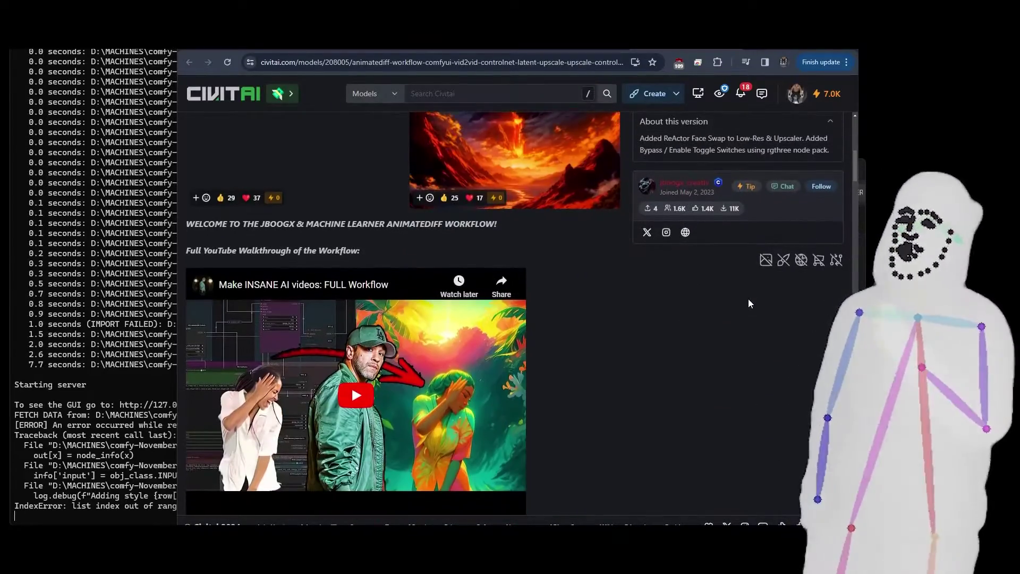
{"action": "scroll", "coordinate": [644, 309], "scroll_direction": "down", "scroll_amount": 2}
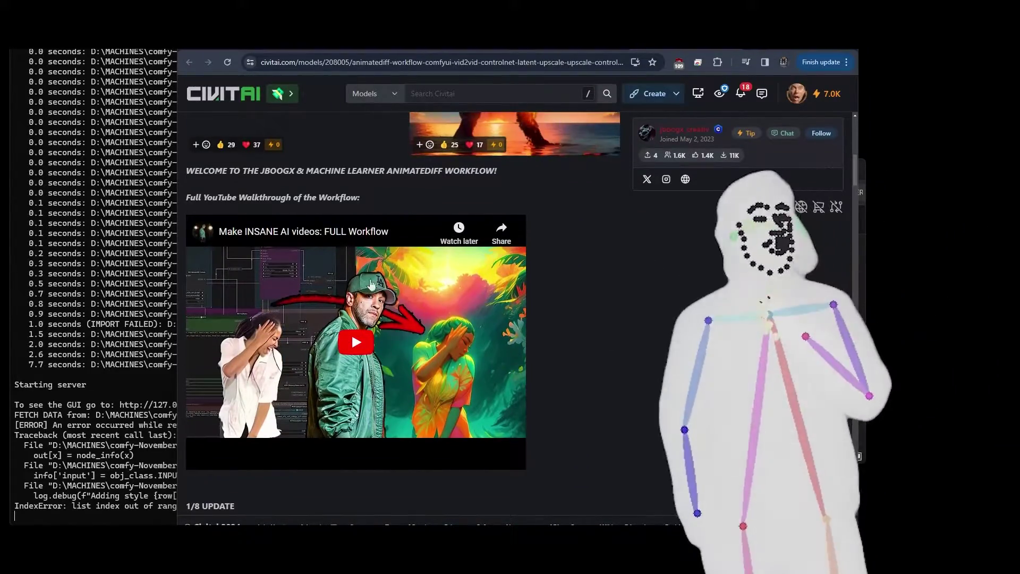
- Scroll on to the feature list: Vid2Vid + ControlNets, Latent Upscaling, IPAdapter, QR Code Illusion
{"action": "scroll", "coordinate": [576, 259], "scroll_direction": "down", "scroll_amount": 6}
{"action": "scroll", "coordinate": [497, 254], "scroll_direction": "up", "scroll_amount": 4}
{"action": "scroll", "coordinate": [435, 202], "scroll_direction": "up", "scroll_amount": 2}
{"action": "scroll", "coordinate": [415, 298], "scroll_direction": "down", "scroll_amount": 6}
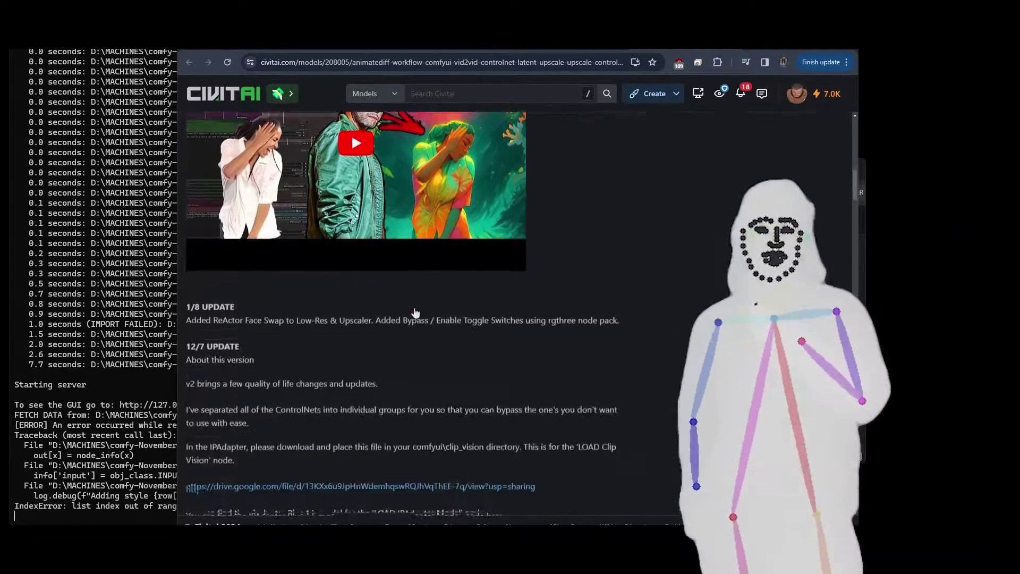
{"action": "scroll", "coordinate": [287, 238], "scroll_direction": "down", "scroll_amount": 1}
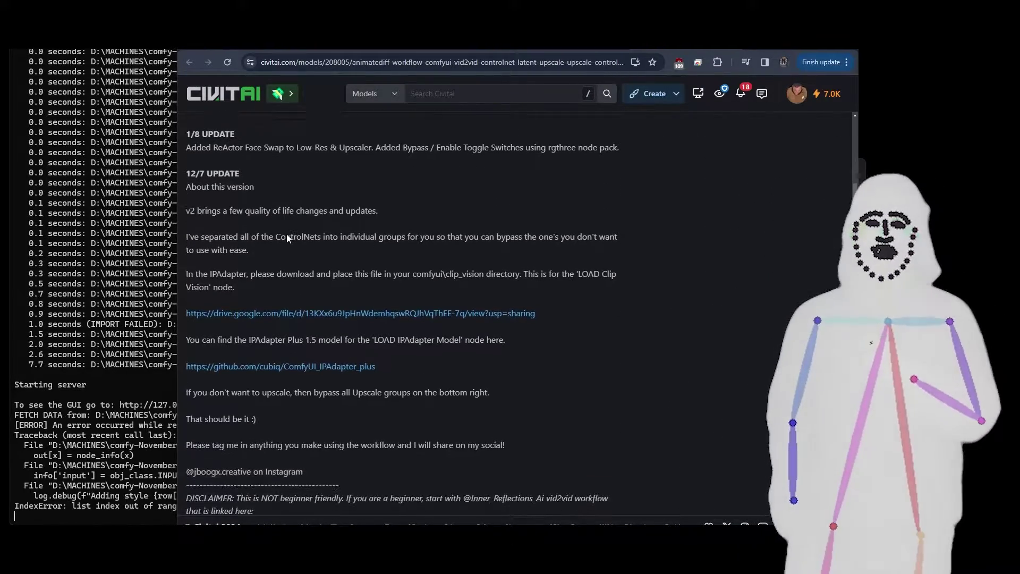
{"action": "scroll", "coordinate": [341, 263], "scroll_direction": "down", "scroll_amount": 1}
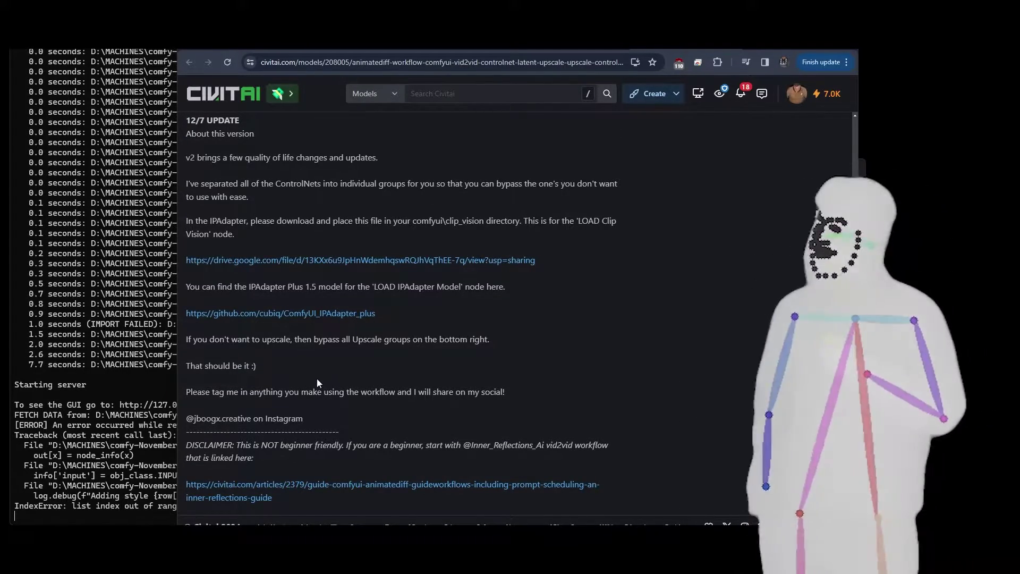
{"action": "scroll", "coordinate": [319, 375], "scroll_direction": "down", "scroll_amount": 4}
{"action": "scroll", "coordinate": [361, 329], "scroll_direction": "down", "scroll_amount": 3}
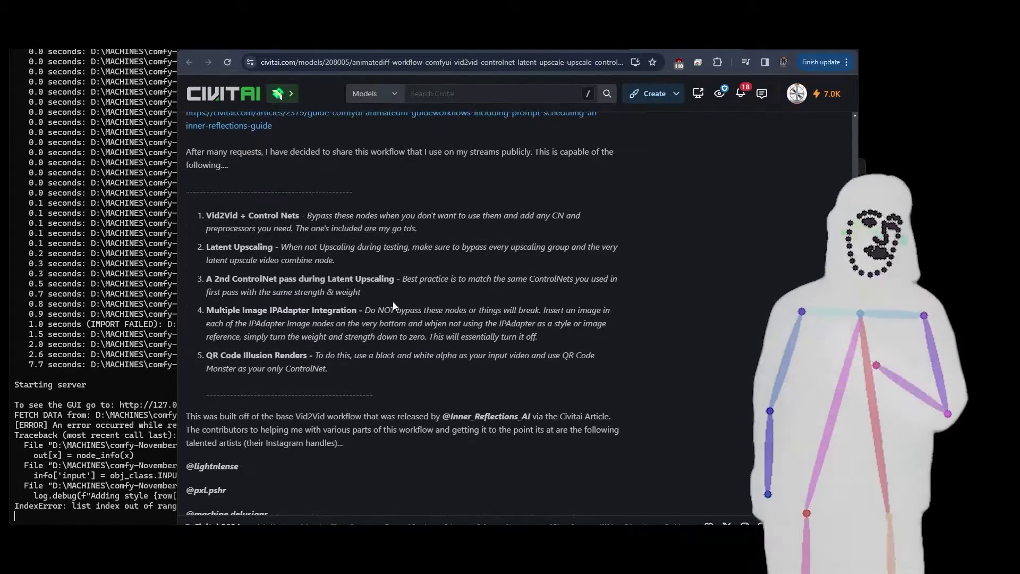
- Return to ComfyUI and zoom out to survey the whole vid2vid graph and its ControlNet groups
{"action": "key", "text": "ctrl+Tab"}
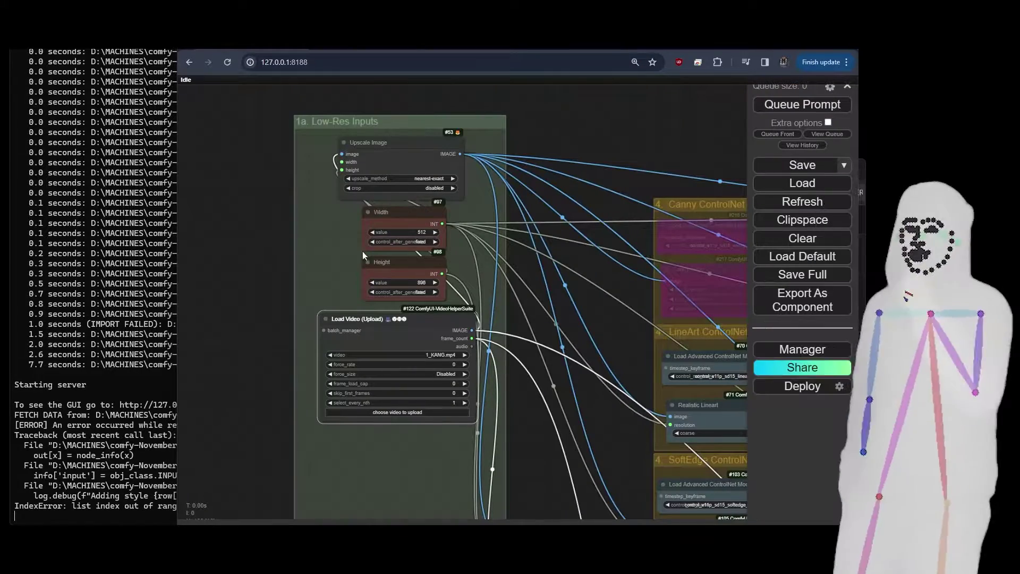
{"action": "scroll", "coordinate": [266, 211], "scroll_direction": "down", "scroll_amount": 8}
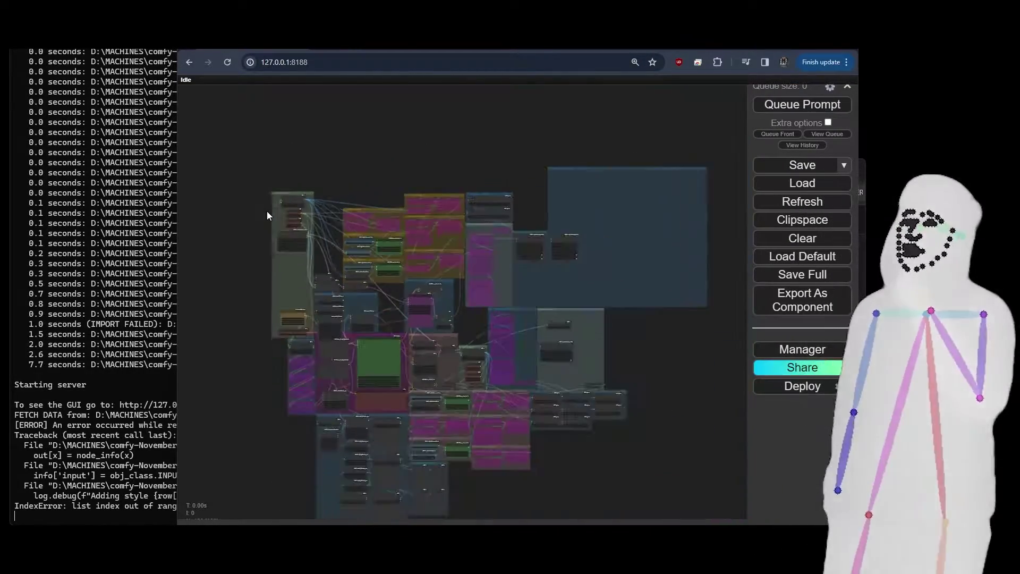
{"action": "left_click_drag", "start_coordinate": [240, 315], "coordinate": [273, 292]}
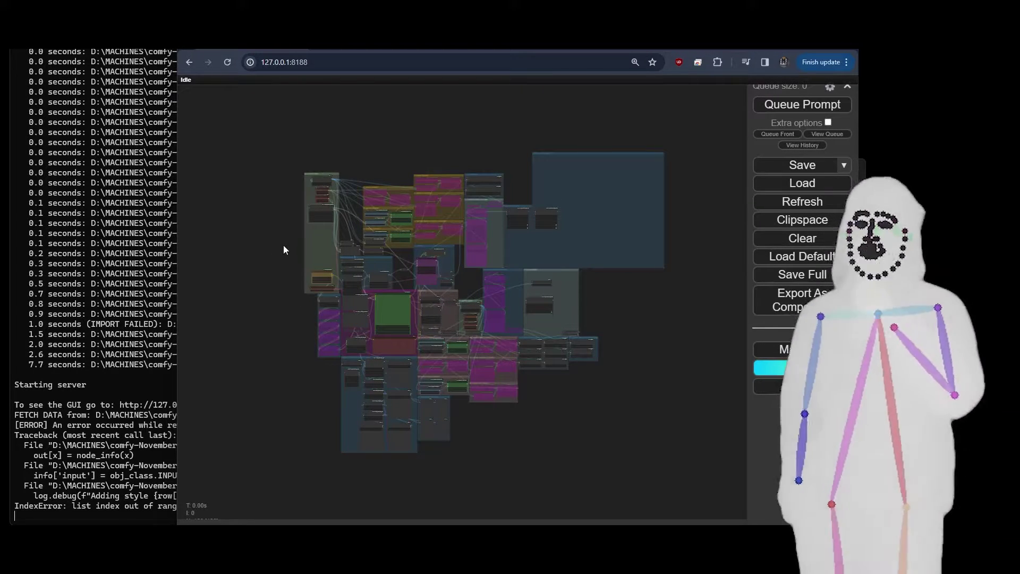
{"action": "left_click_drag", "start_coordinate": [279, 247], "coordinate": [295, 246]}
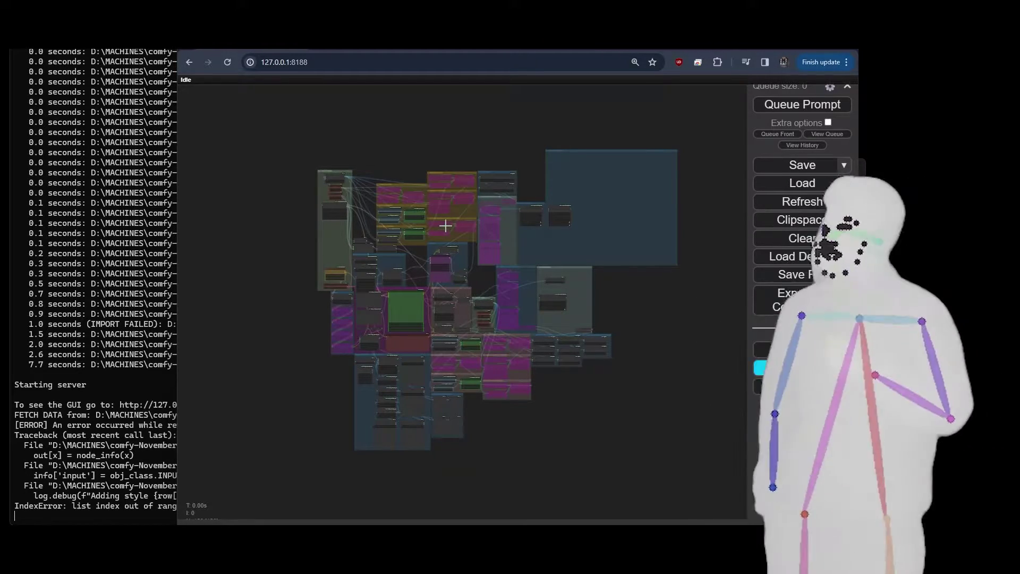
{"action": "scroll", "coordinate": [314, 209], "scroll_direction": "up", "scroll_amount": 5}
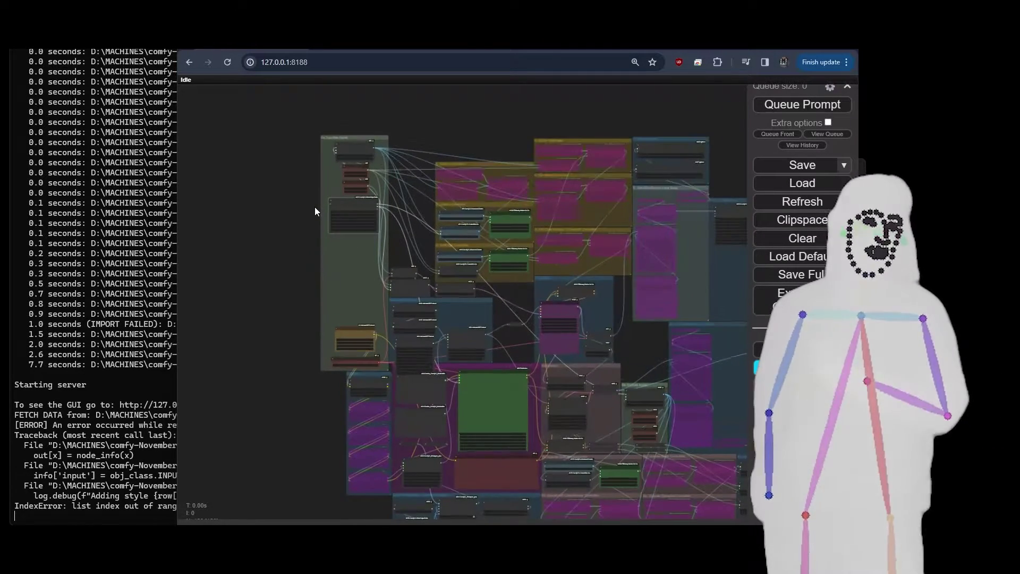
{"action": "scroll", "coordinate": [269, 276], "scroll_direction": "down", "scroll_amount": 5}
{"action": "left_click_drag", "start_coordinate": [510, 341], "coordinate": [494, 321]}
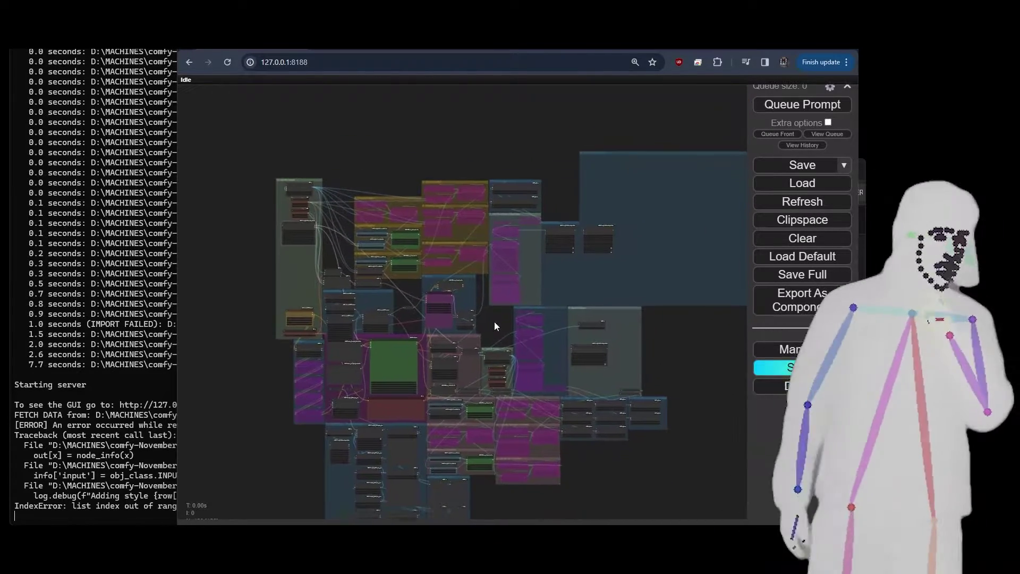
{"action": "scroll", "coordinate": [510, 332], "scroll_direction": "up", "scroll_amount": 5}
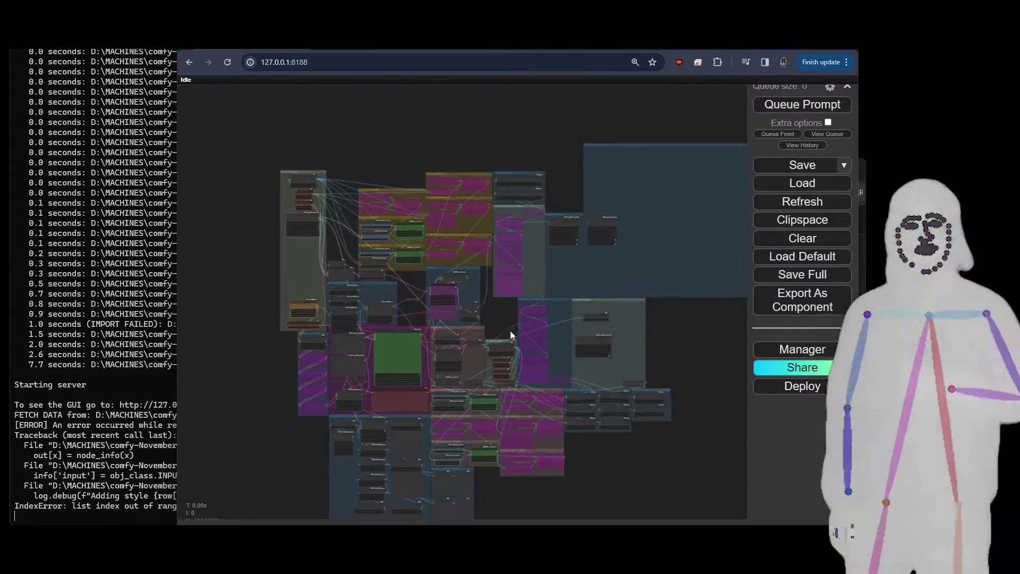
{"action": "scroll", "coordinate": [394, 234], "scroll_direction": "up", "scroll_amount": 6}
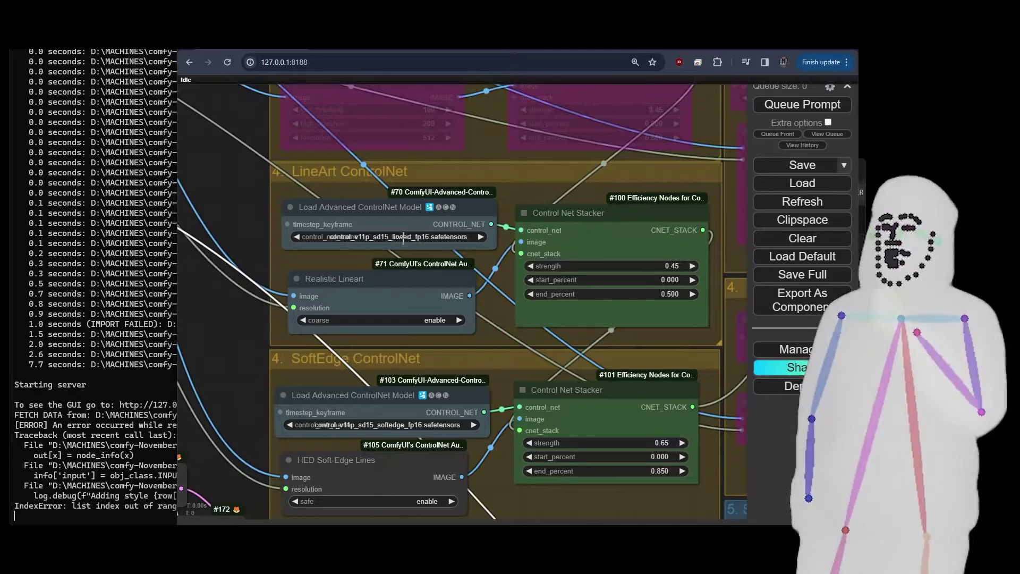
{"action": "scroll", "coordinate": [419, 238], "scroll_direction": "down", "scroll_amount": 8}
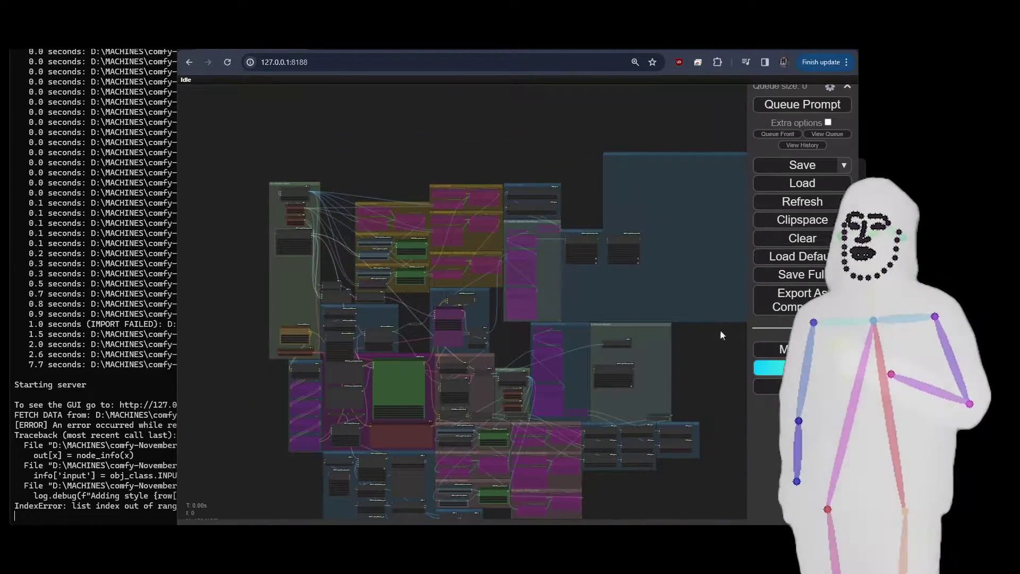
{"action": "left_click_drag", "start_coordinate": [721, 335], "coordinate": [681, 297]}
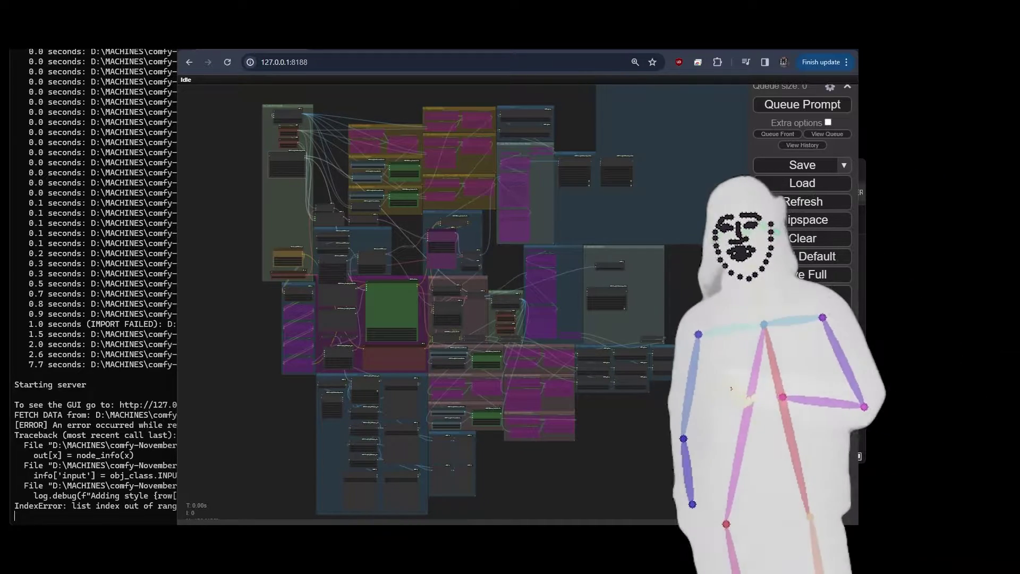
- Open the Manager's Install Models list with the browser window maximized
{"action": "left_click", "coordinate": [796, 300]}
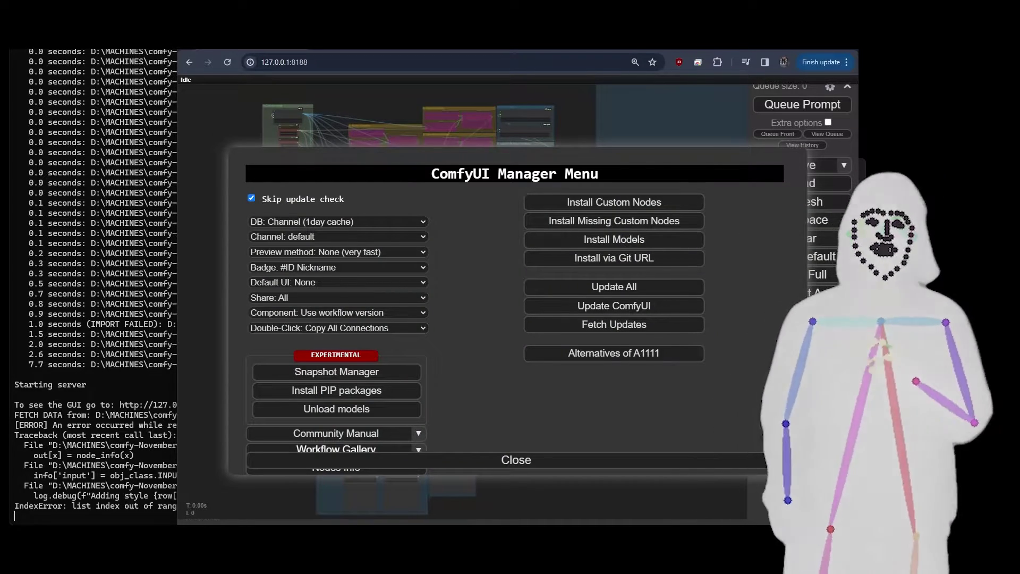
{"action": "left_click", "coordinate": [642, 242]}
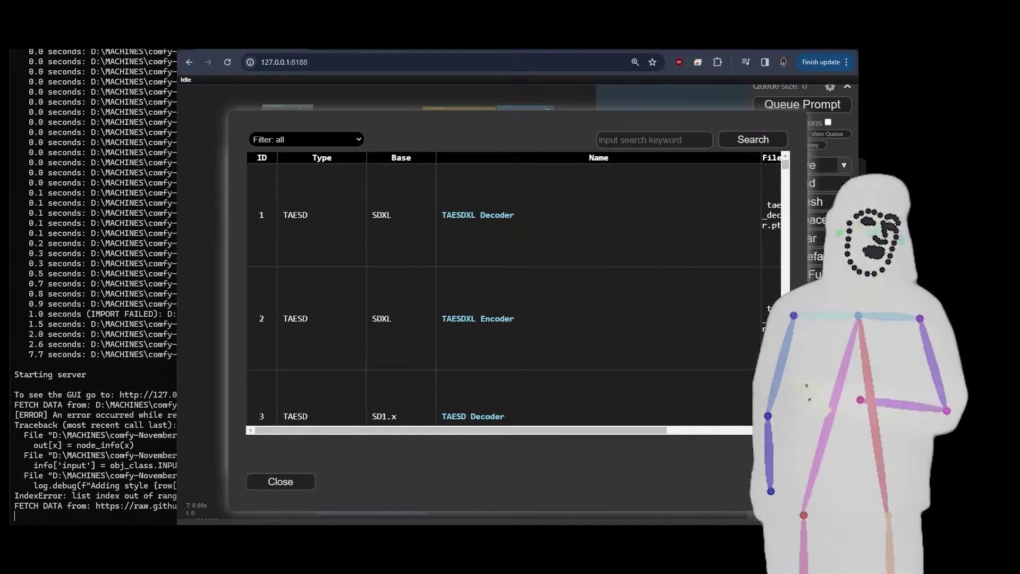
{"action": "key", "text": "super+Up"}
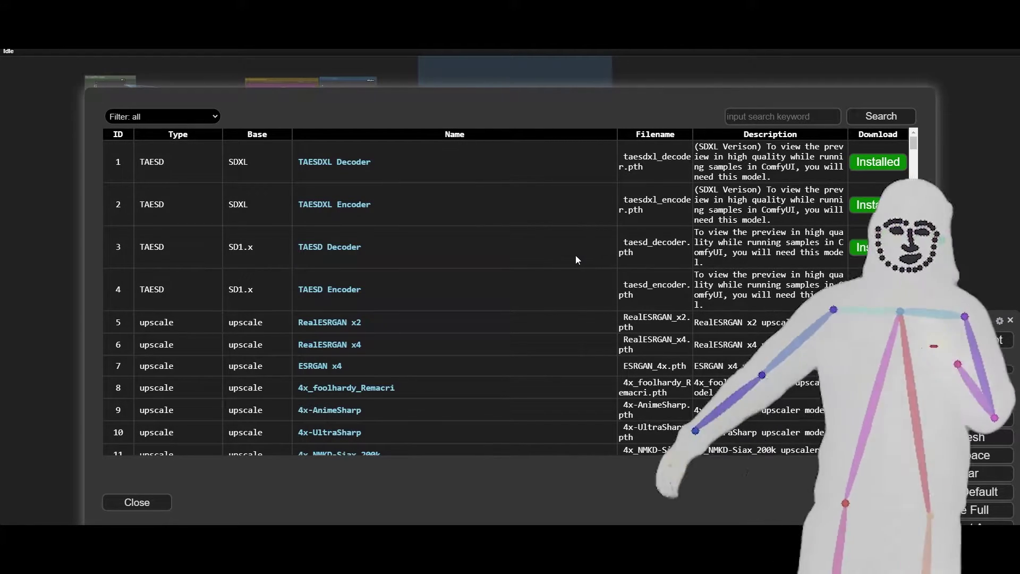
- Scroll the checkpoint, VAE and LoRA table and search 'inswa' to check installed models
{"action": "scroll", "coordinate": [575, 253], "scroll_direction": "down", "scroll_amount": 1}
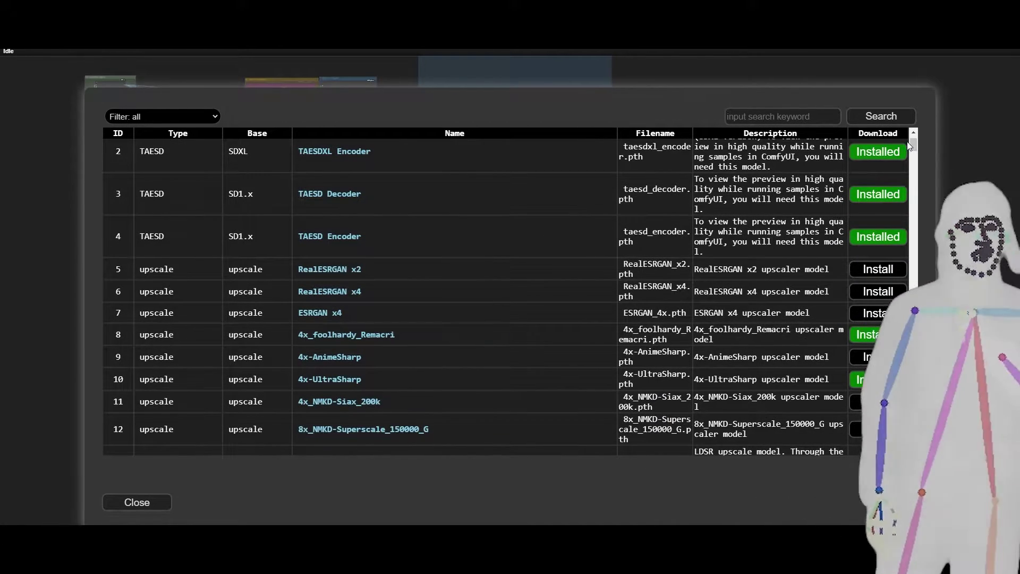
{"action": "left_click_drag", "start_coordinate": [913, 142], "coordinate": [913, 150]}
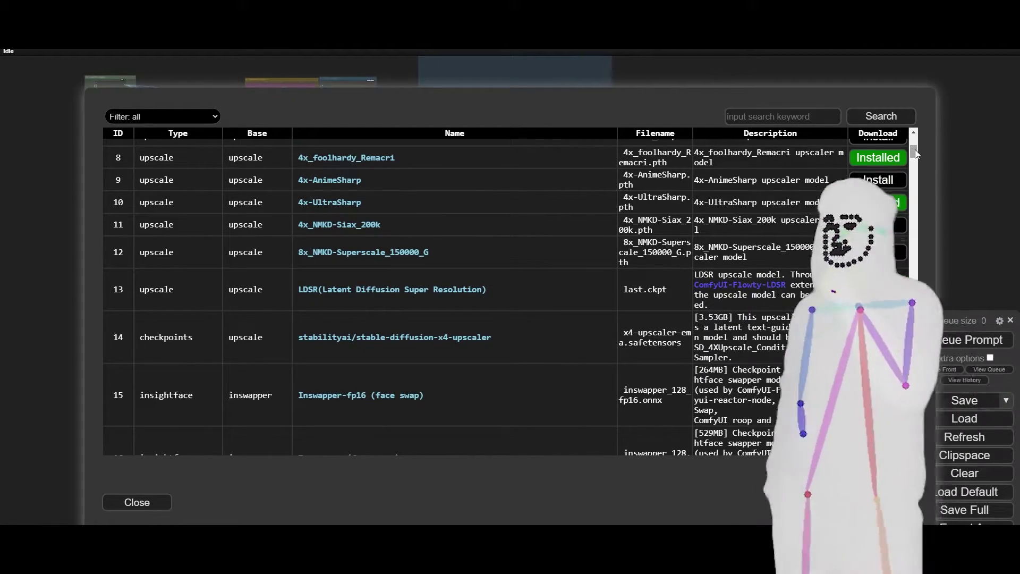
{"action": "left_click", "coordinate": [814, 112]}
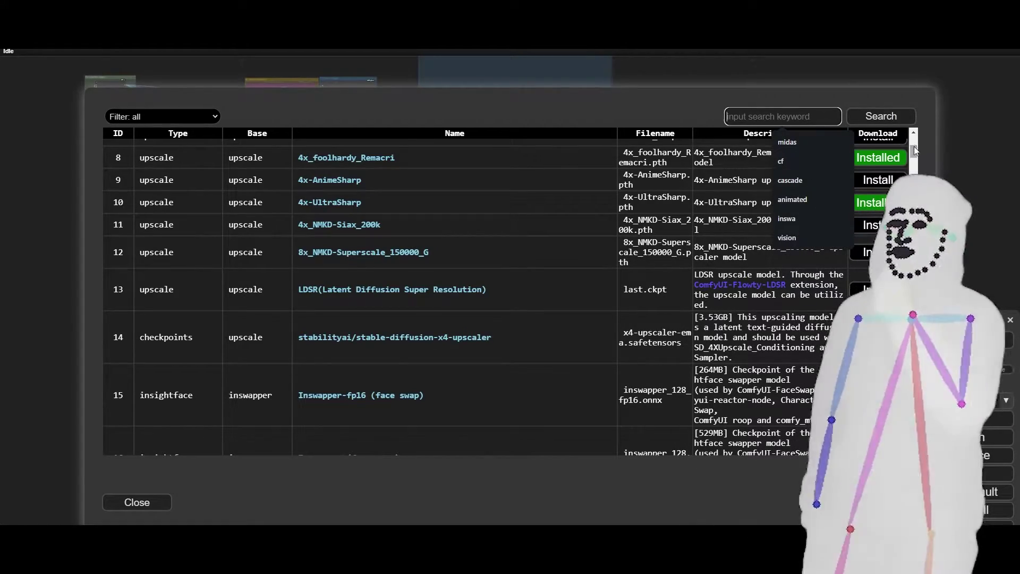
{"action": "left_click_drag", "start_coordinate": [912, 151], "coordinate": [914, 190]}
{"action": "scroll", "coordinate": [849, 219], "scroll_direction": "up", "scroll_amount": 4}
{"action": "scroll", "coordinate": [849, 218], "scroll_direction": "down", "scroll_amount": 1}
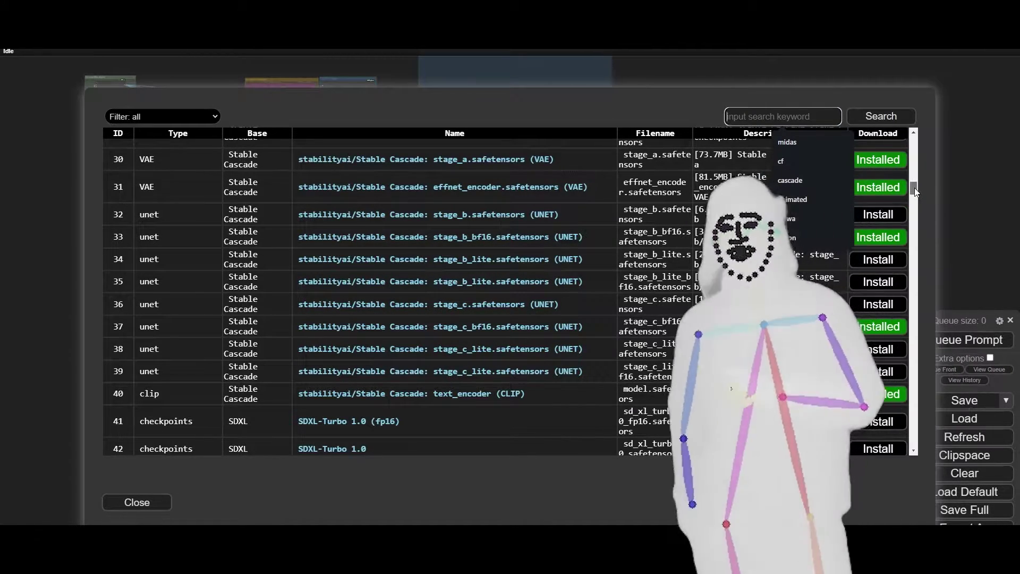
{"action": "scroll", "coordinate": [914, 189], "scroll_direction": "down", "scroll_amount": 2}
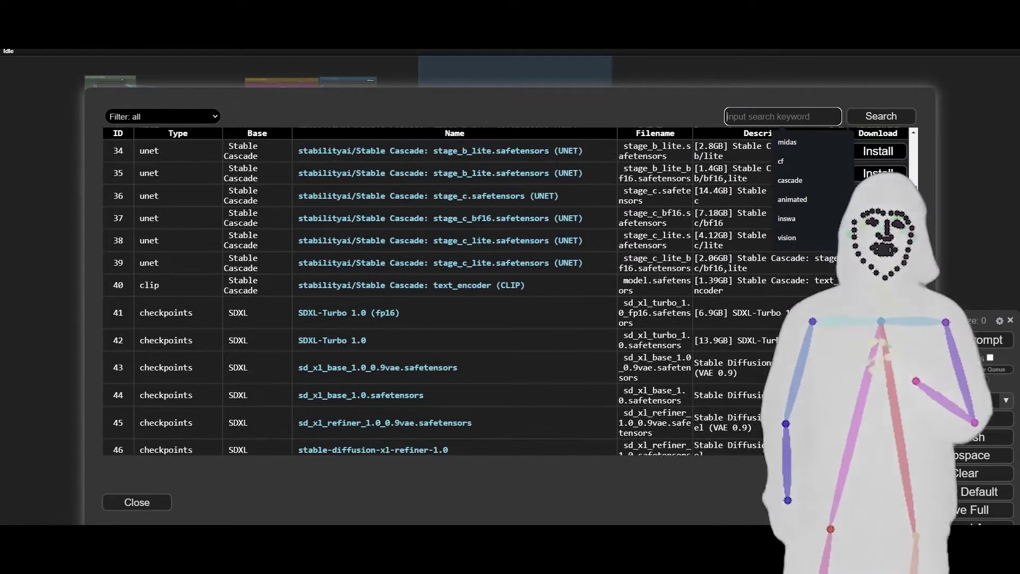
{"action": "scroll", "coordinate": [881, 177], "scroll_direction": "down", "scroll_amount": 1}
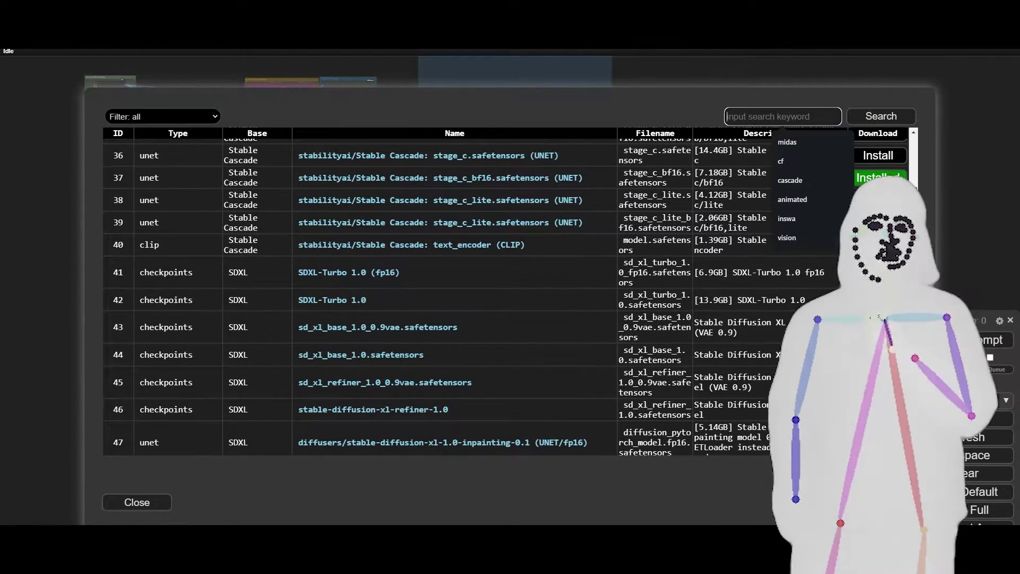
{"action": "scroll", "coordinate": [913, 197], "scroll_direction": "down", "scroll_amount": 4}
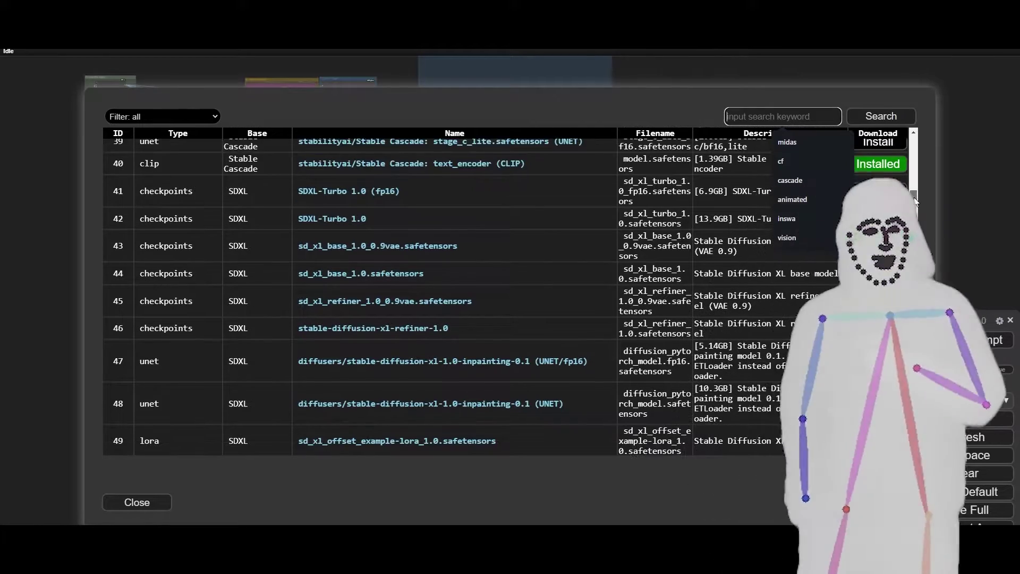
{"action": "scroll", "coordinate": [913, 203], "scroll_direction": "down", "scroll_amount": 2}
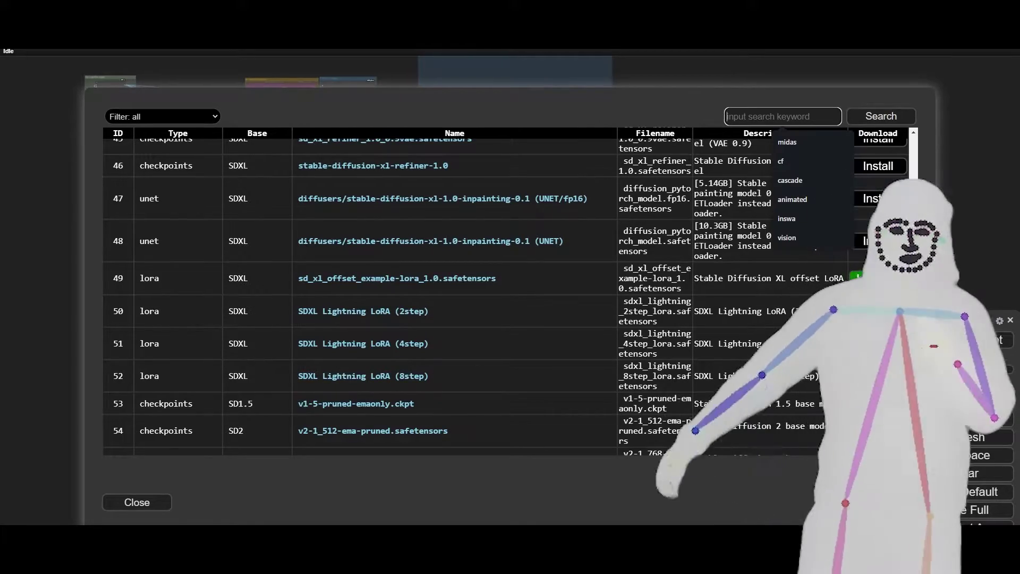
{"action": "scroll", "coordinate": [912, 211], "scroll_direction": "down", "scroll_amount": 5}
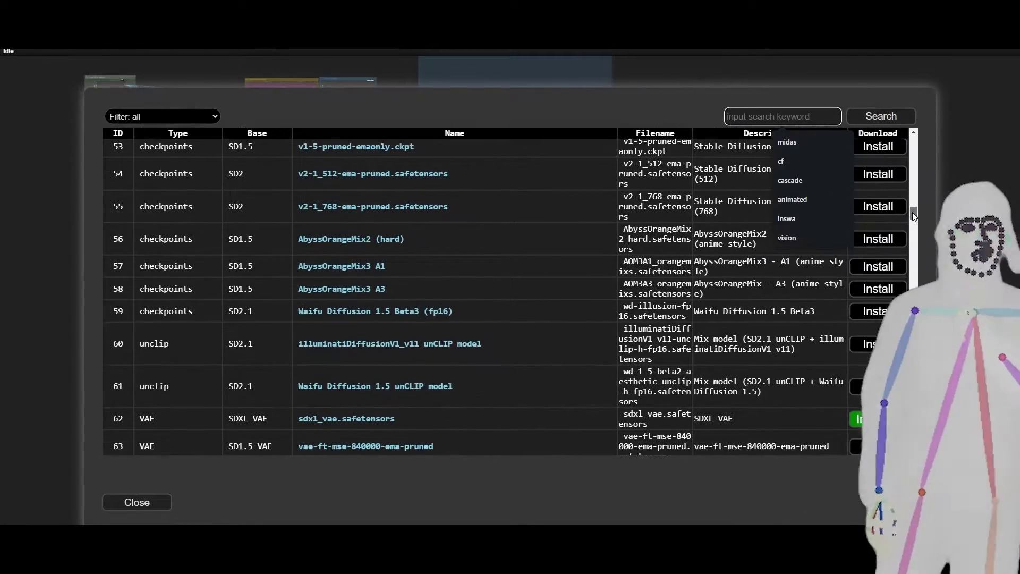
{"action": "scroll", "coordinate": [913, 215], "scroll_direction": "down", "scroll_amount": 4}
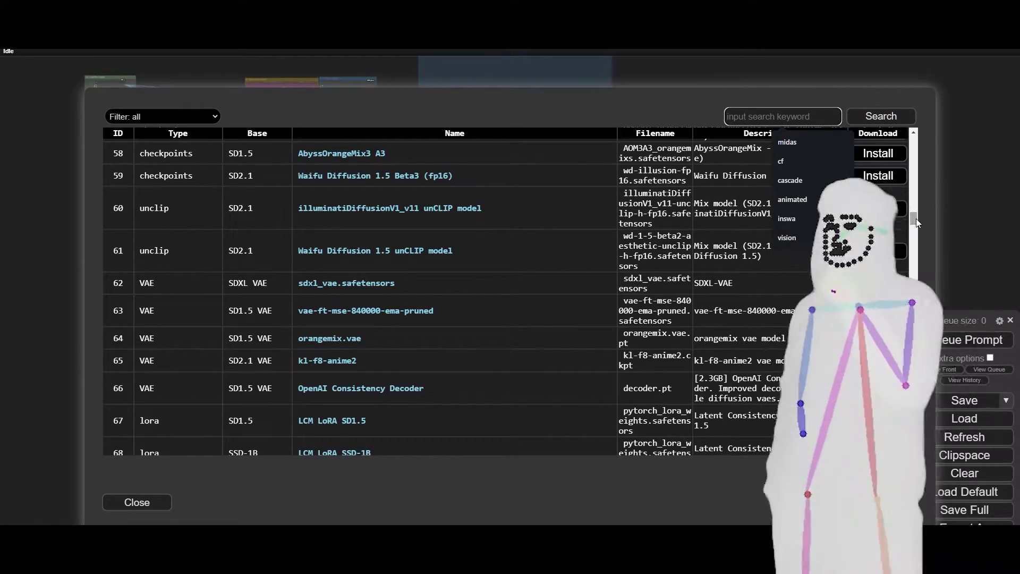
{"action": "scroll", "coordinate": [916, 219], "scroll_direction": "up", "scroll_amount": 2}
{"action": "scroll", "coordinate": [916, 220], "scroll_direction": "down", "scroll_amount": 4}
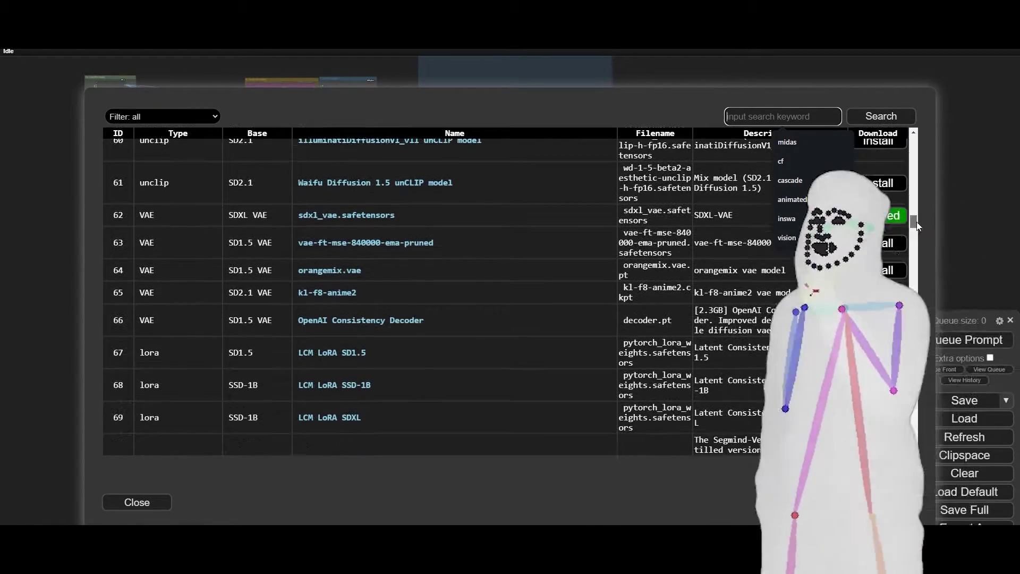
{"action": "scroll", "coordinate": [917, 221], "scroll_direction": "down", "scroll_amount": 1}
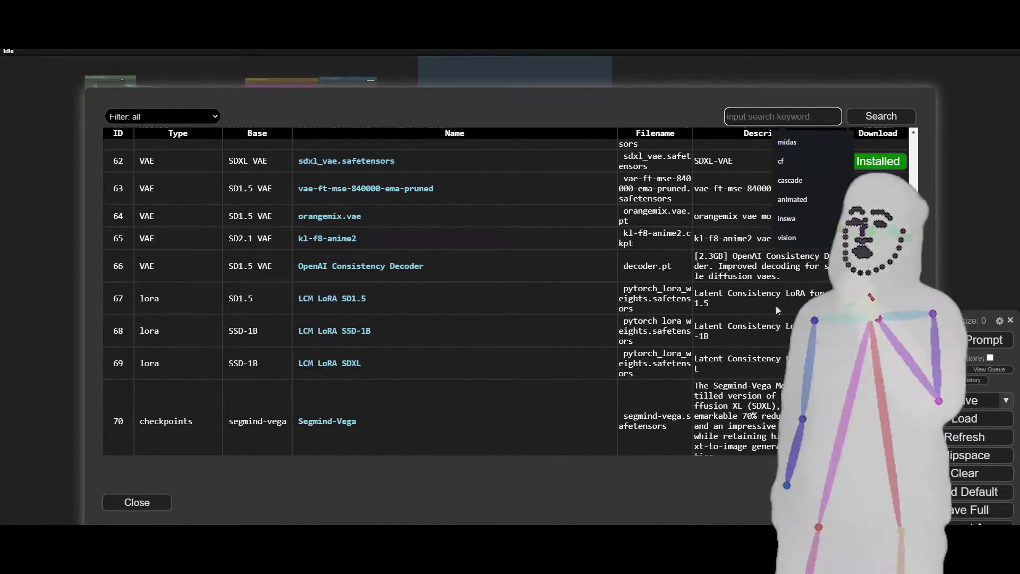
{"action": "scroll", "coordinate": [509, 292], "scroll_direction": "up", "scroll_amount": 5}
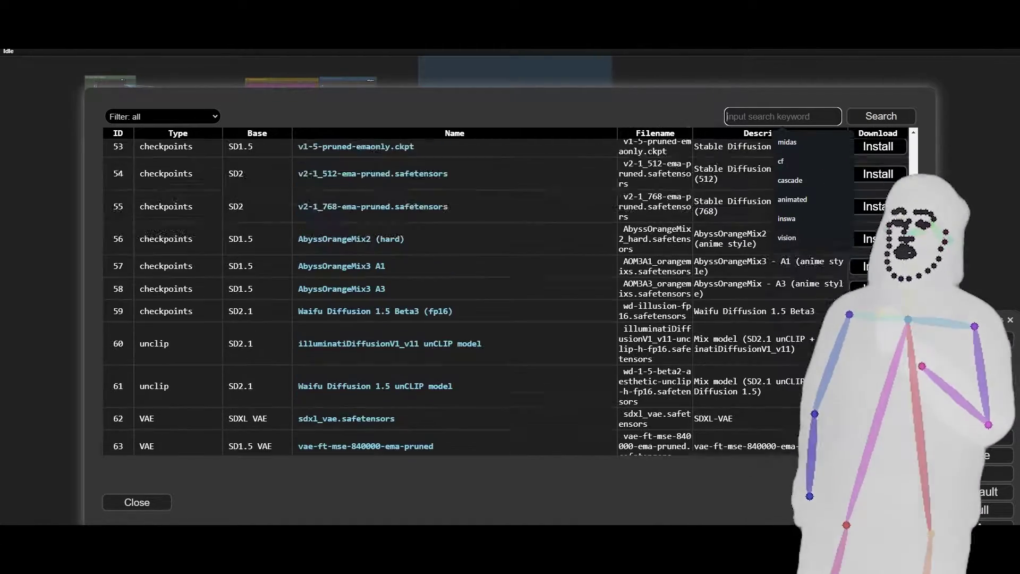
{"action": "scroll", "coordinate": [510, 292], "scroll_direction": "up", "scroll_amount": 2}
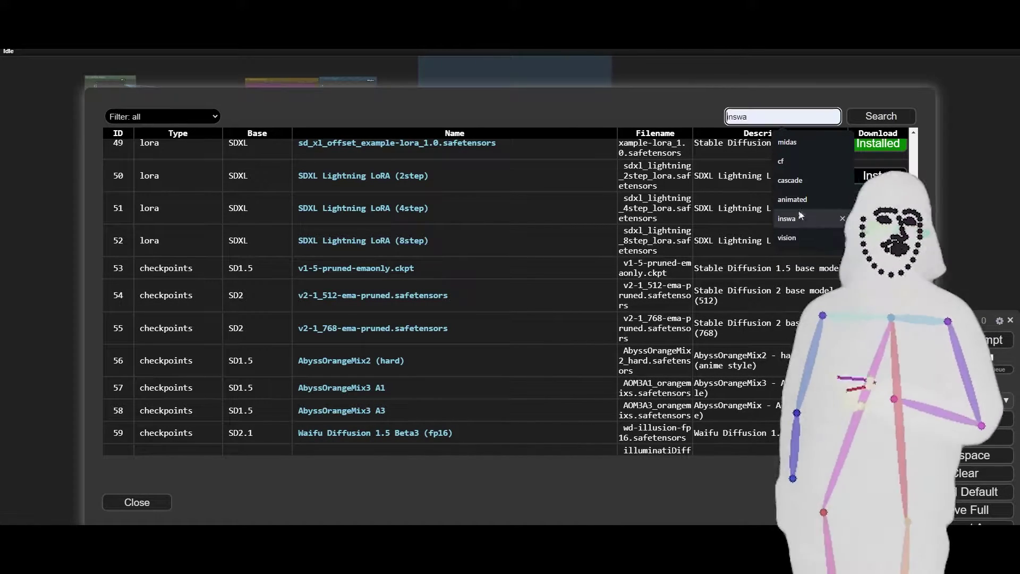
- Scroll further down the downloadable models list
{"action": "left_click_drag", "start_coordinate": [915, 206], "coordinate": [914, 262]}
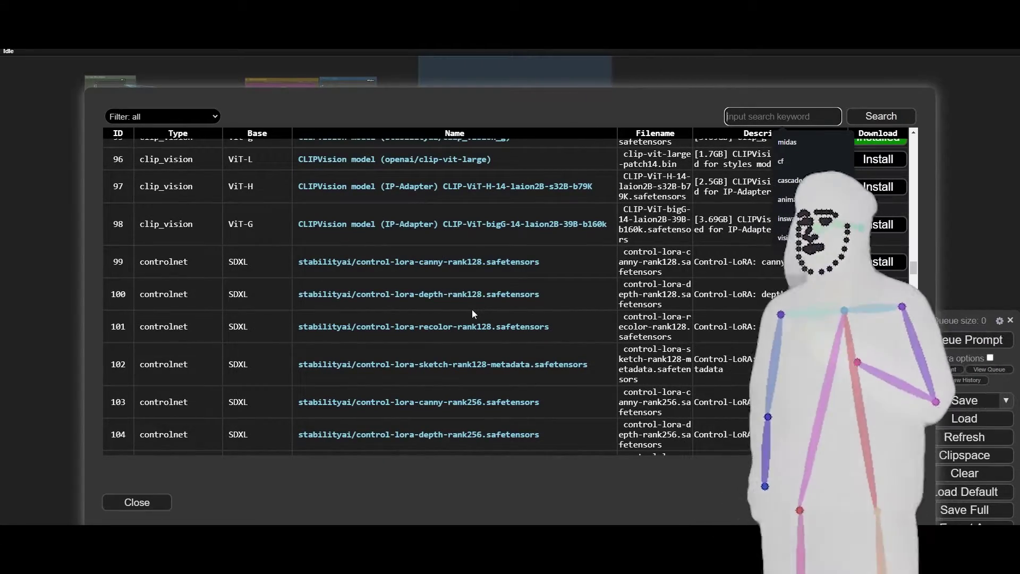
{"action": "scroll", "coordinate": [472, 310], "scroll_direction": "down", "scroll_amount": 5}
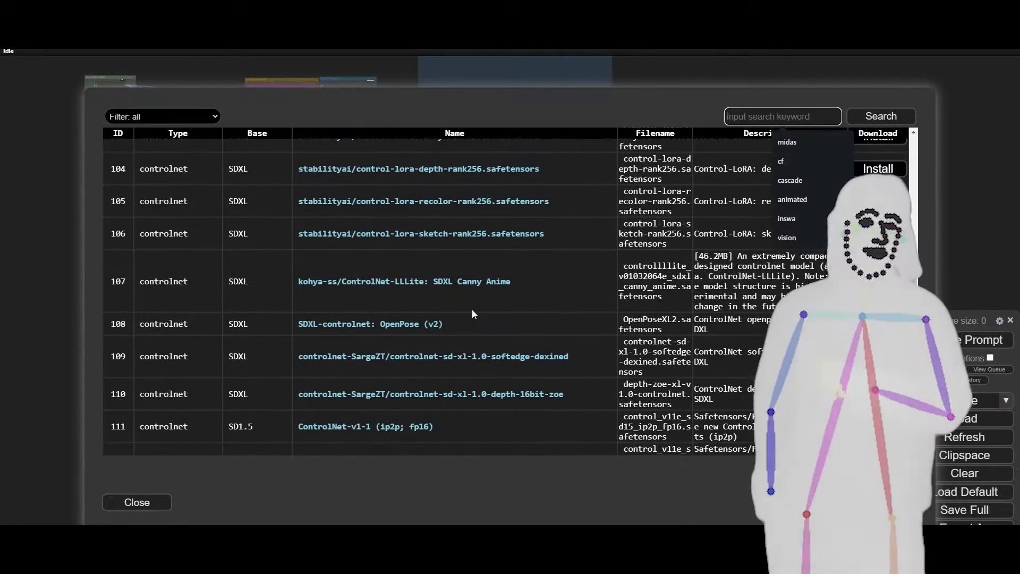
{"action": "scroll", "coordinate": [471, 310], "scroll_direction": "down", "scroll_amount": 2}
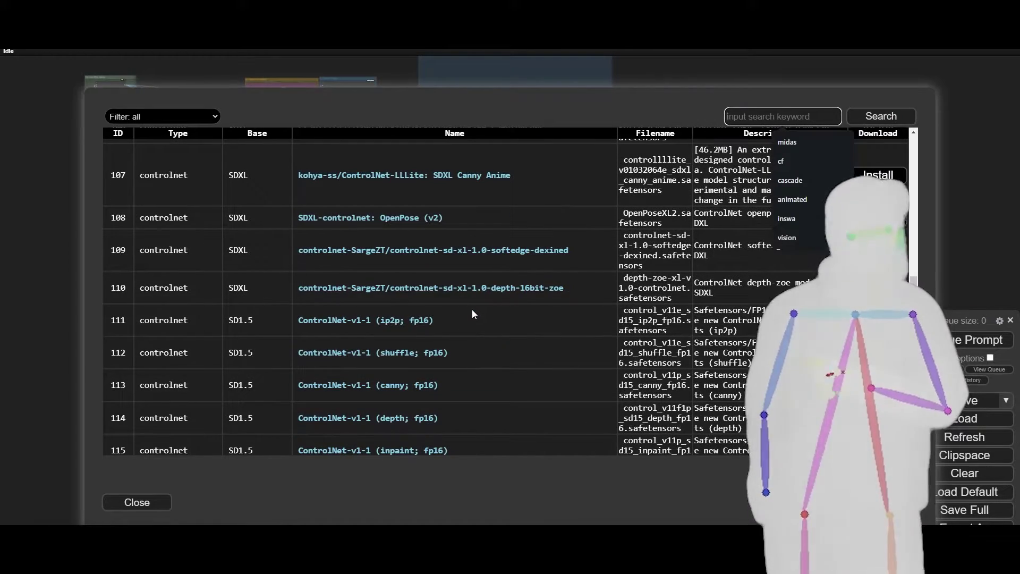
{"action": "scroll", "coordinate": [472, 314], "scroll_direction": "down", "scroll_amount": 1}
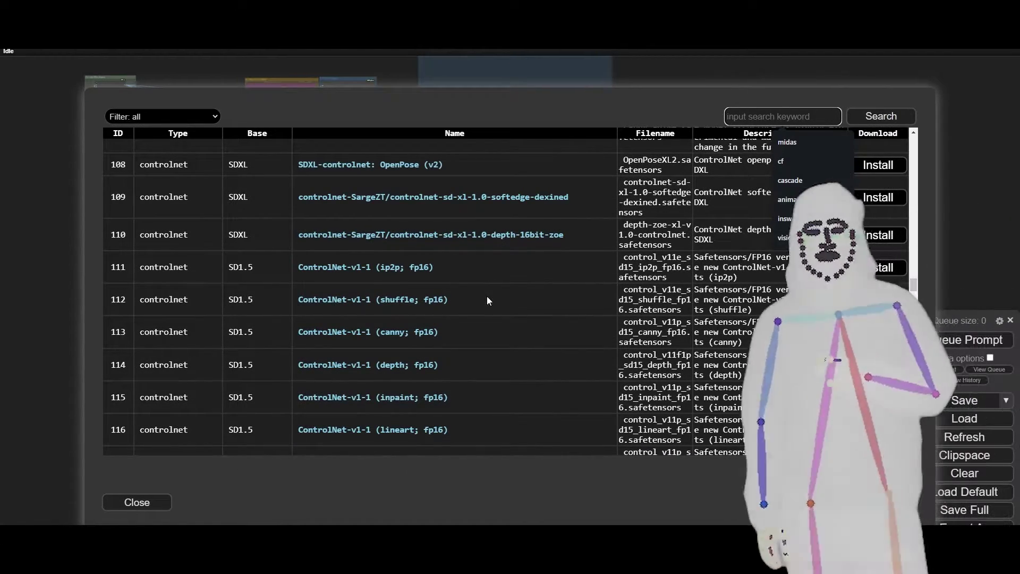
{"action": "scroll", "coordinate": [488, 299], "scroll_direction": "down", "scroll_amount": 3}
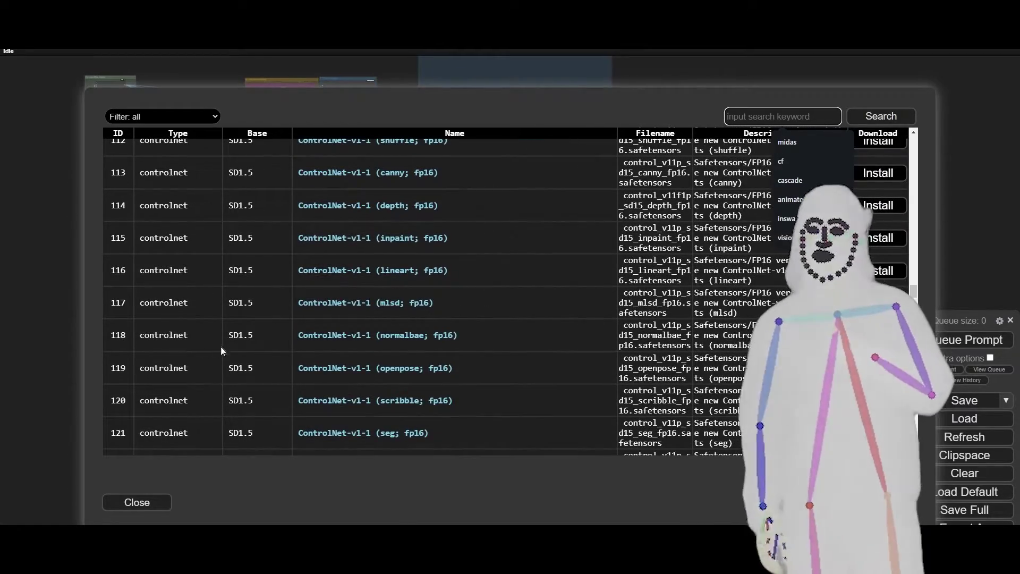
{"action": "scroll", "coordinate": [395, 323], "scroll_direction": "down", "scroll_amount": 5}
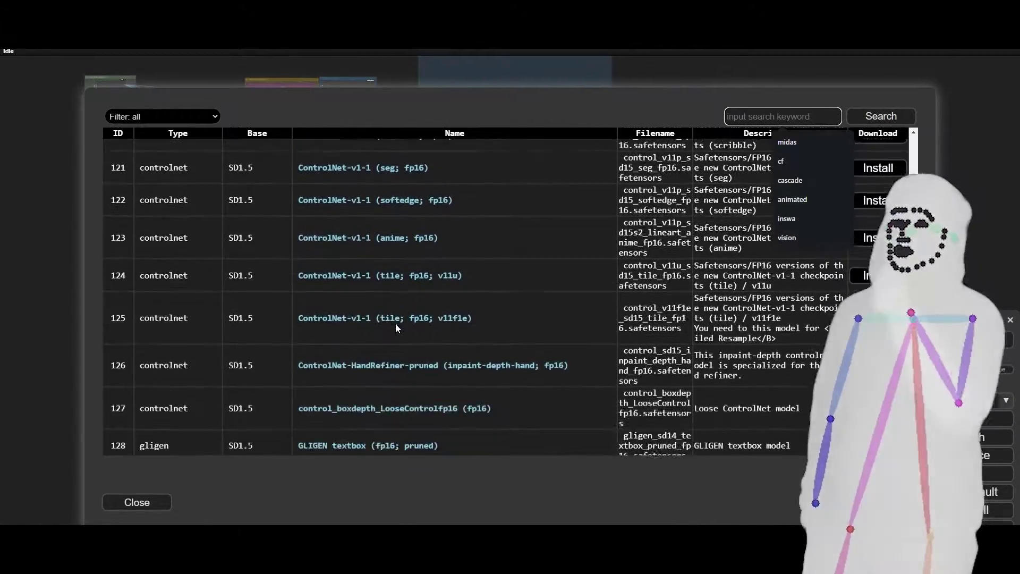
{"action": "scroll", "coordinate": [400, 327], "scroll_direction": "down", "scroll_amount": 4}
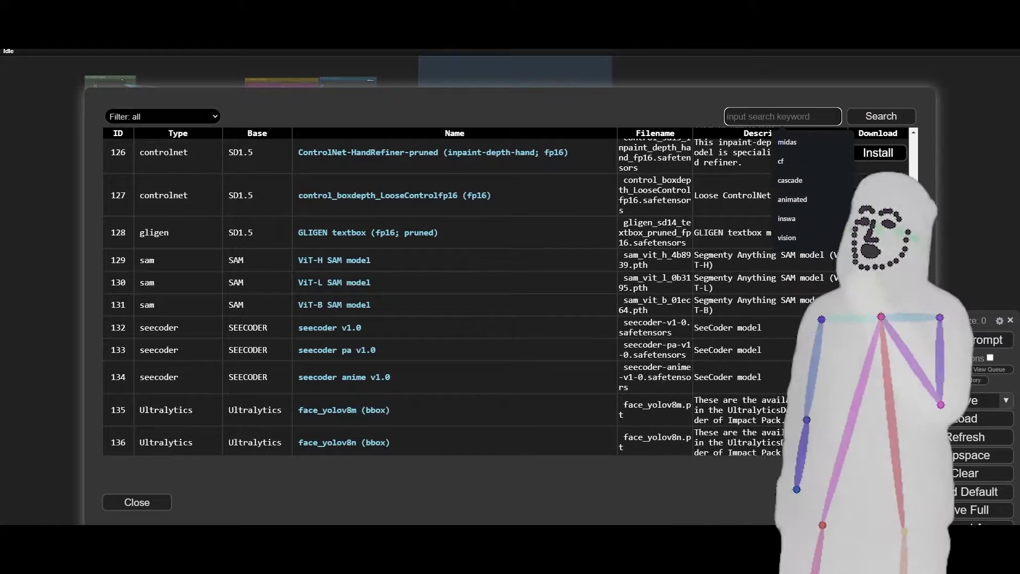
- Close the model list and the Manager Menu, then pan the workflow graph right
{"action": "left_click", "coordinate": [130, 504]}
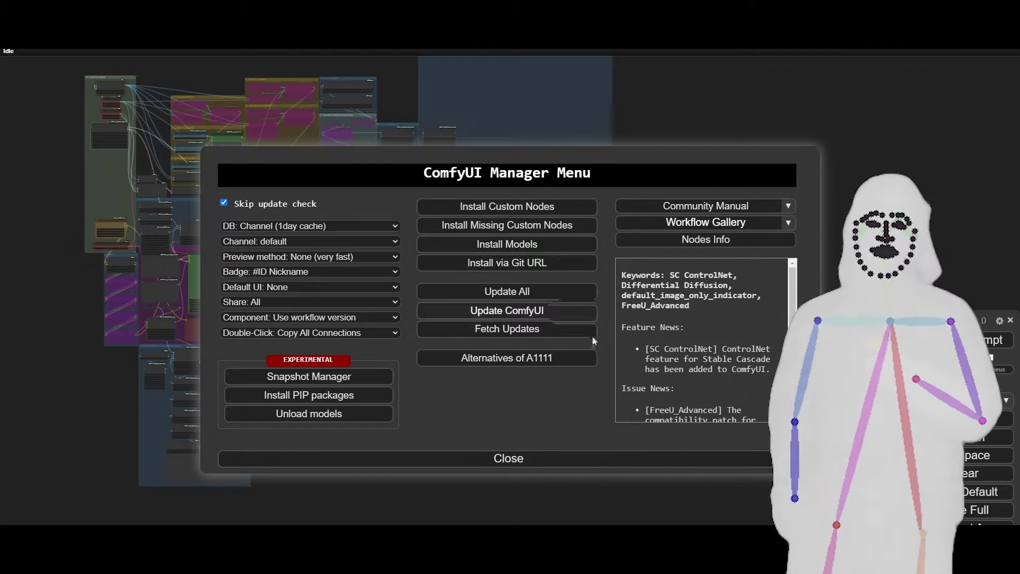
{"action": "left_click", "coordinate": [478, 462]}
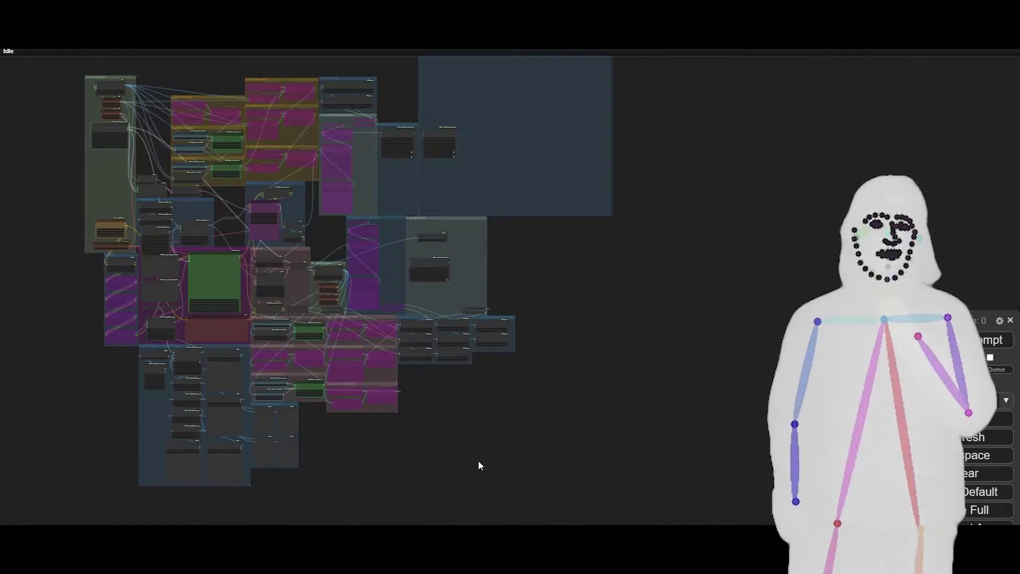
{"action": "left_click_drag", "start_coordinate": [463, 429], "coordinate": [672, 441]}
{"action": "scroll", "coordinate": [305, 246], "scroll_direction": "up", "scroll_amount": 10}
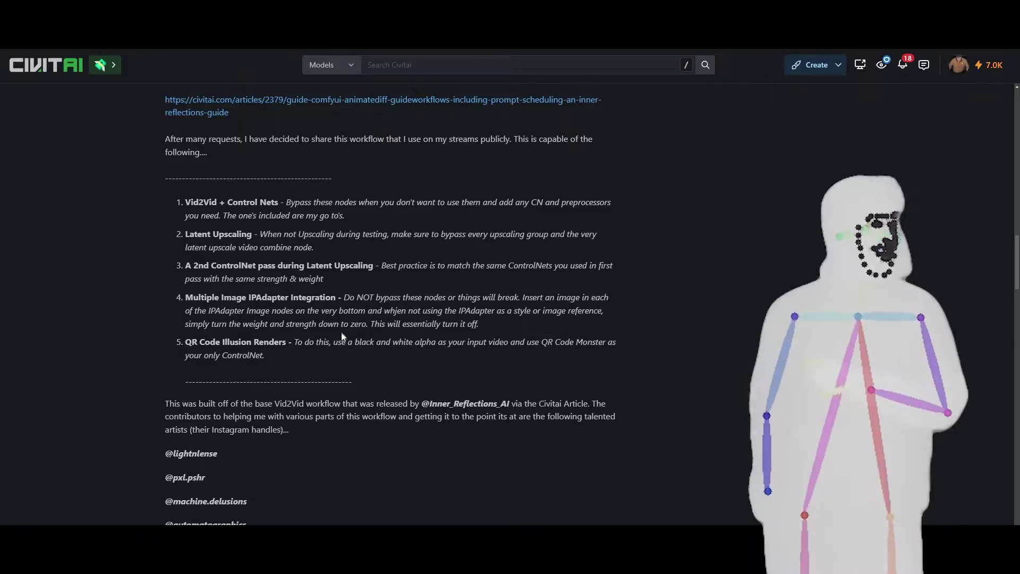
- Scroll from the setup and update notes back up to the title and 3.04 MB Download section
{"action": "scroll", "coordinate": [342, 343], "scroll_direction": "down", "scroll_amount": 11}
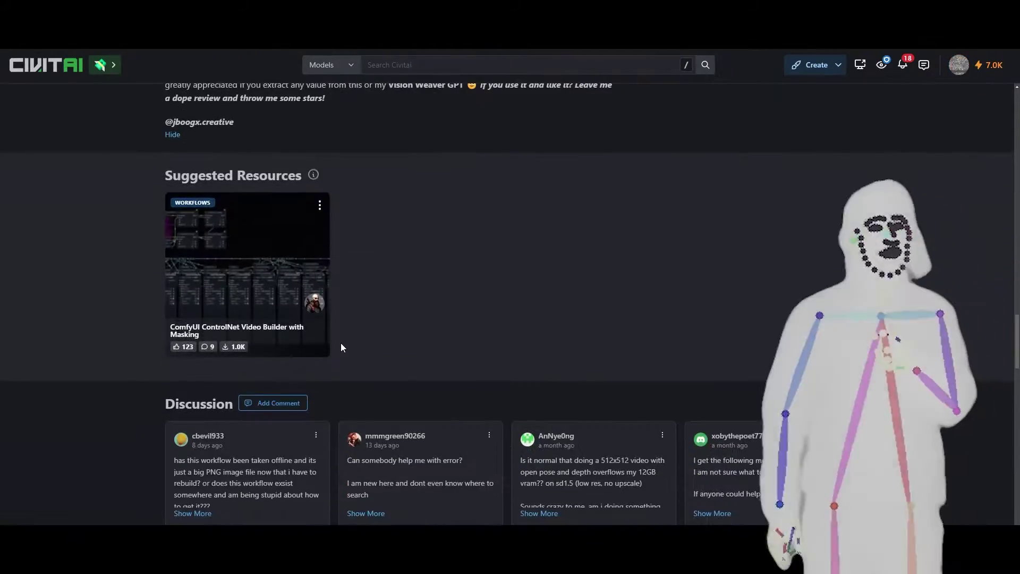
{"action": "scroll", "coordinate": [340, 342], "scroll_direction": "up", "scroll_amount": 2}
{"action": "scroll", "coordinate": [341, 348], "scroll_direction": "up", "scroll_amount": 1}
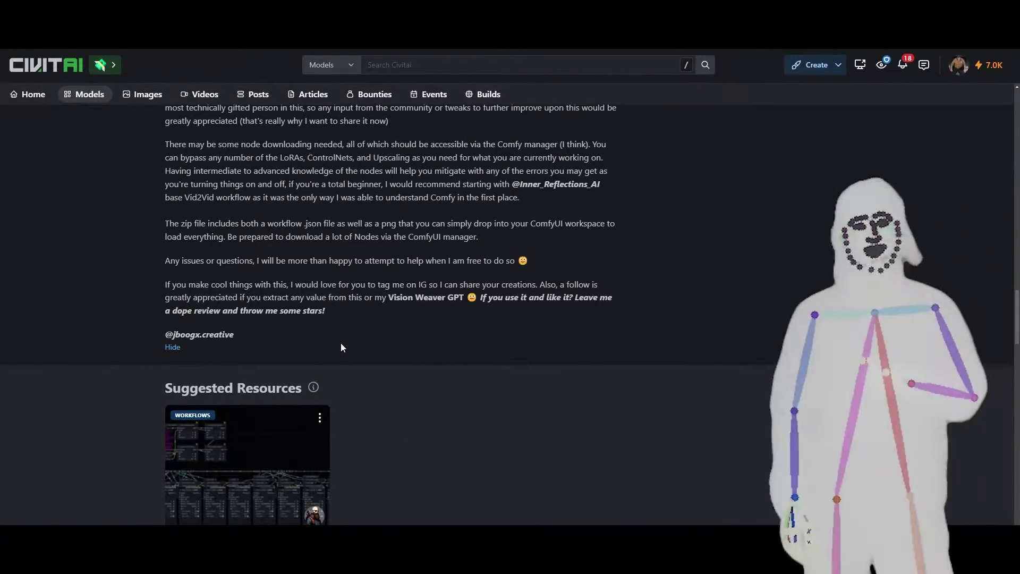
{"action": "scroll", "coordinate": [341, 347], "scroll_direction": "down", "scroll_amount": 2}
{"action": "scroll", "coordinate": [341, 348], "scroll_direction": "up", "scroll_amount": 15}
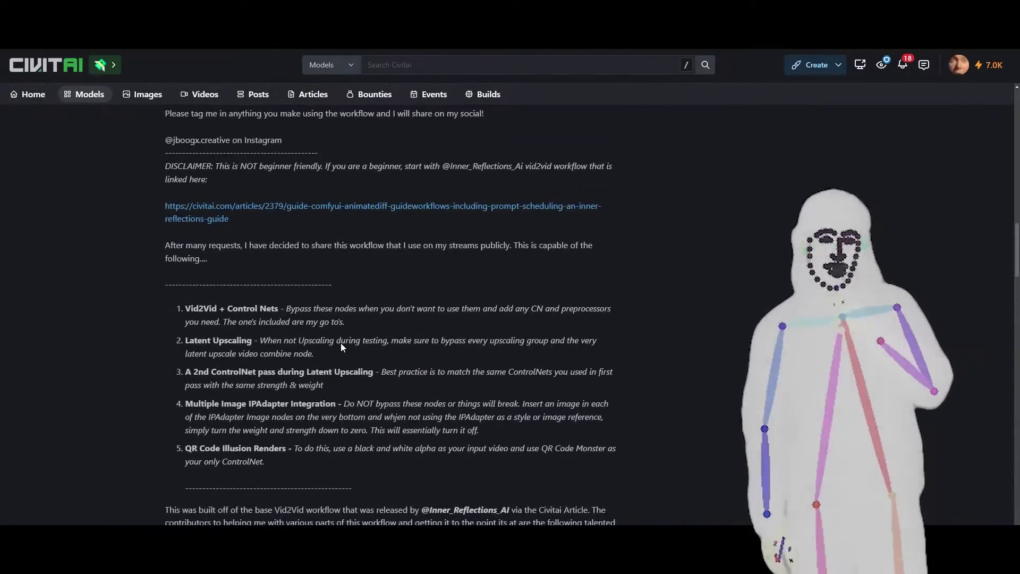
{"action": "scroll", "coordinate": [342, 347], "scroll_direction": "up", "scroll_amount": 13}
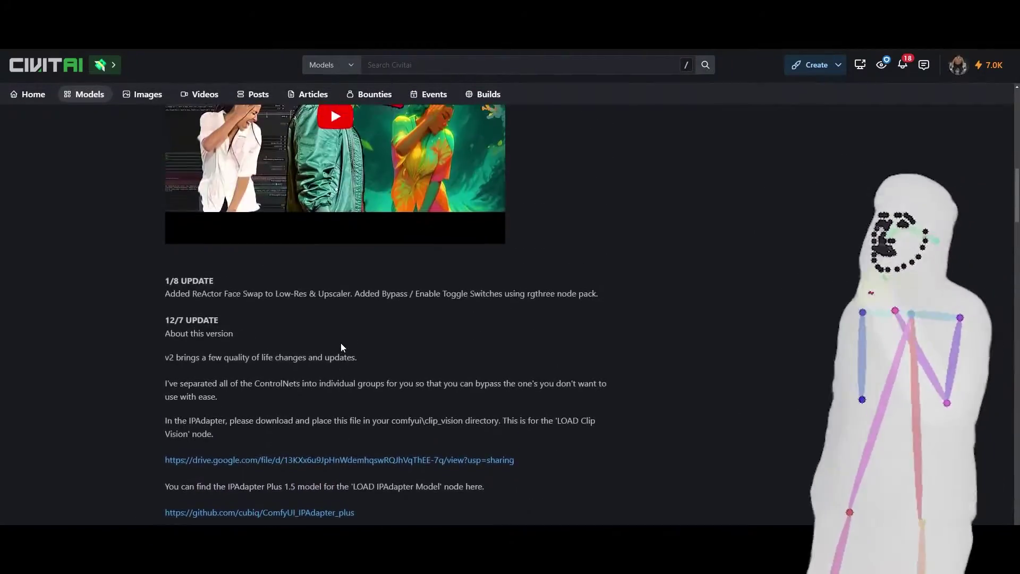
{"action": "scroll", "coordinate": [341, 346], "scroll_direction": "up", "scroll_amount": 9}
{"action": "scroll", "coordinate": [680, 360], "scroll_direction": "up", "scroll_amount": 5}
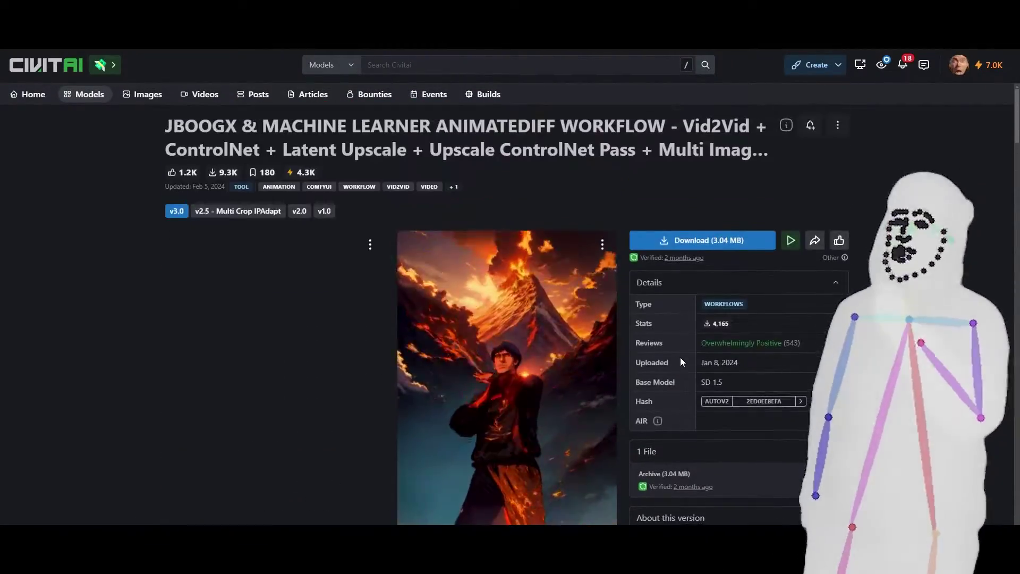
{"action": "scroll", "coordinate": [679, 357], "scroll_direction": "down", "scroll_amount": 1}
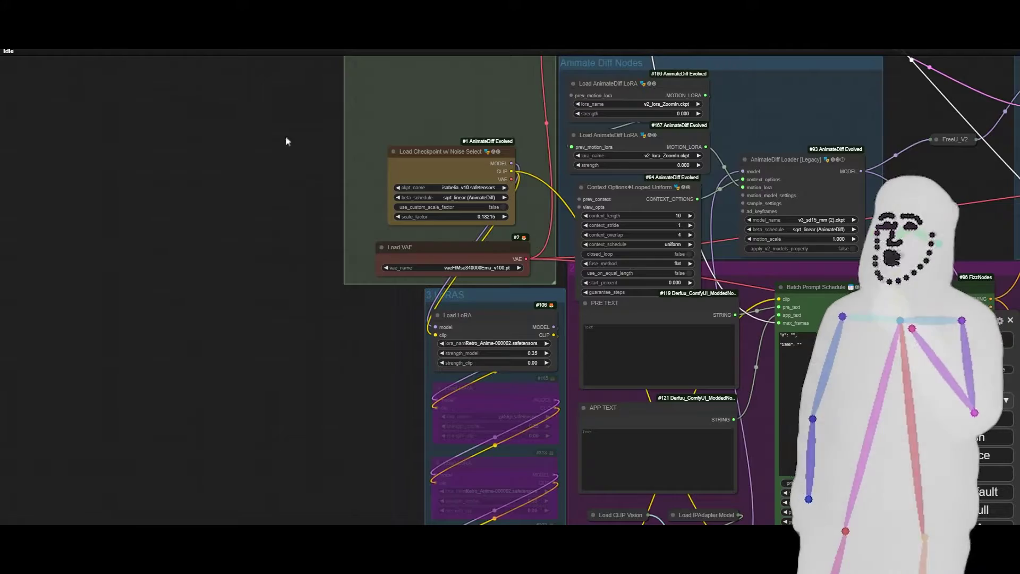
- Zoom into 8. Upscale Outputs and drag the Save Image node to the group's upper right
{"action": "scroll", "coordinate": [232, 190], "scroll_direction": "down", "scroll_amount": 5}
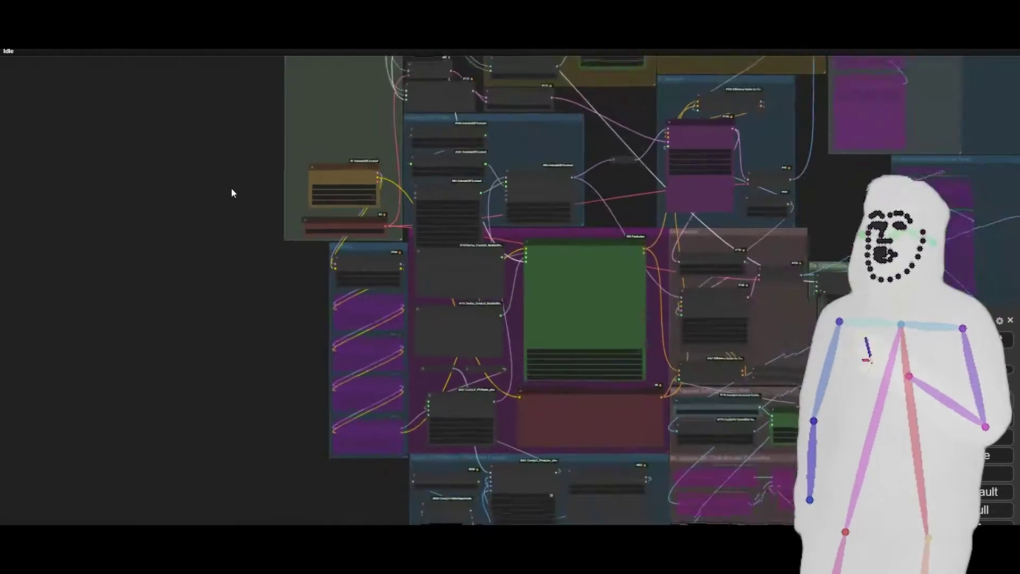
{"action": "left_click_drag", "start_coordinate": [218, 177], "coordinate": [208, 229]}
{"action": "scroll", "coordinate": [208, 234], "scroll_direction": "down", "scroll_amount": 1}
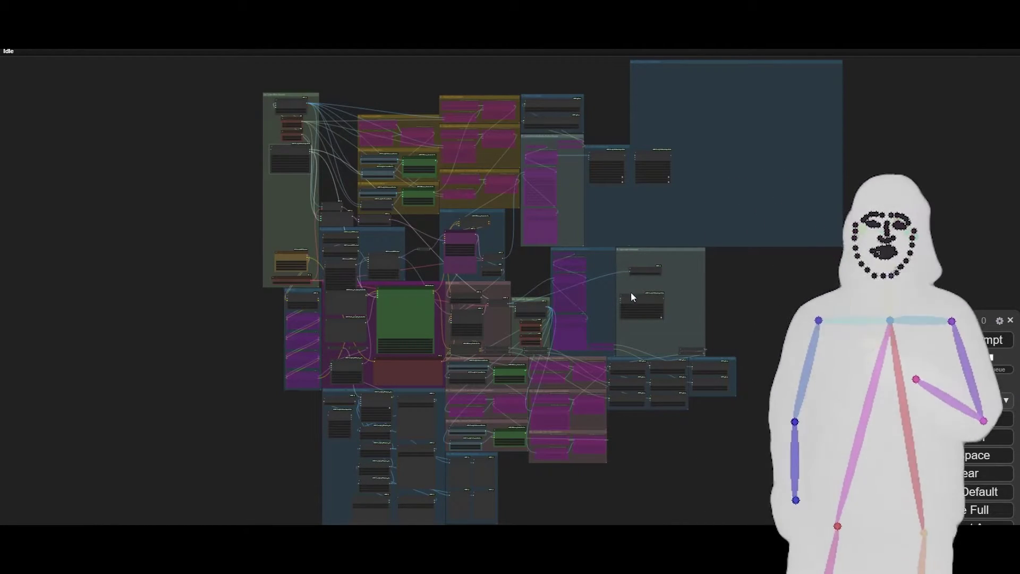
{"action": "scroll", "coordinate": [696, 287], "scroll_direction": "up", "scroll_amount": 15}
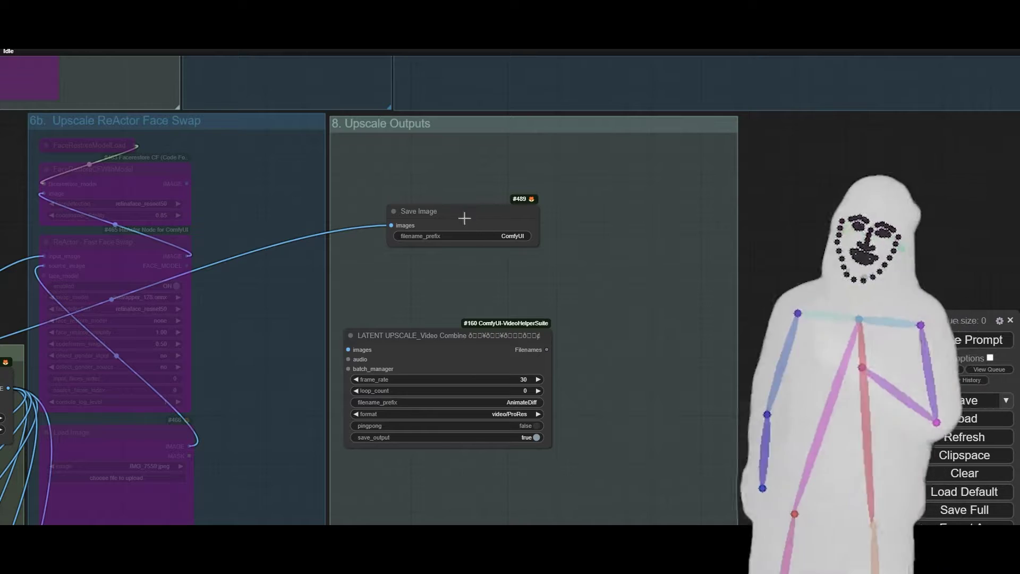
{"action": "left_click_drag", "start_coordinate": [464, 218], "coordinate": [641, 152]}
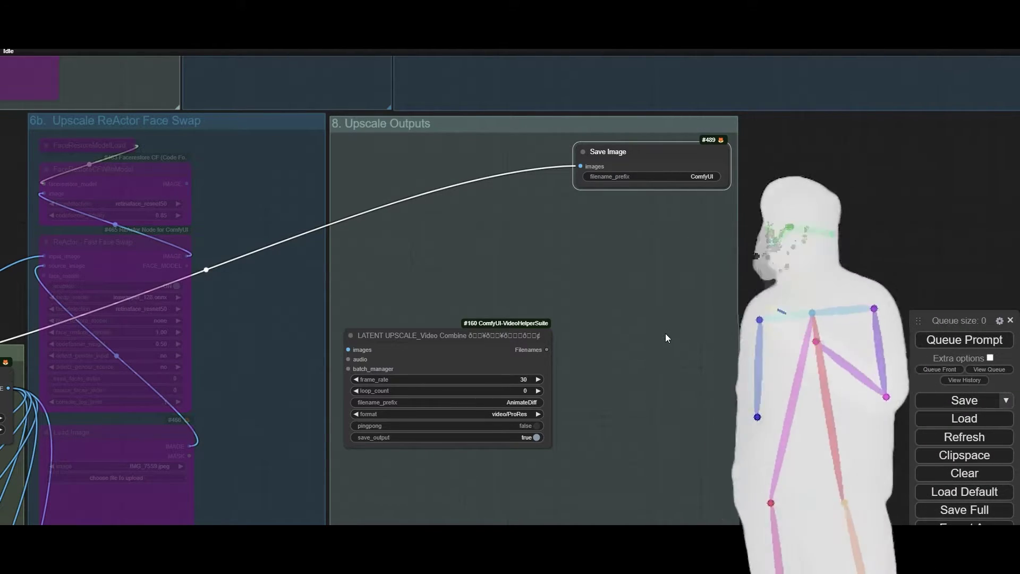
{"action": "scroll", "coordinate": [665, 334], "scroll_direction": "down", "scroll_amount": 10}
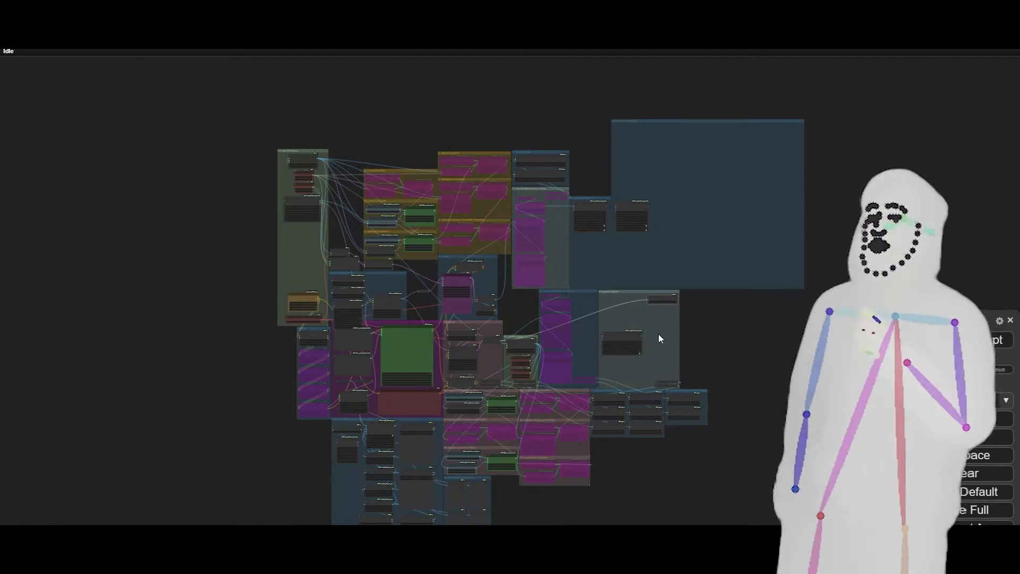
{"action": "scroll", "coordinate": [656, 345], "scroll_direction": "down", "scroll_amount": 1}
{"action": "left_click_drag", "start_coordinate": [703, 351], "coordinate": [691, 320]}
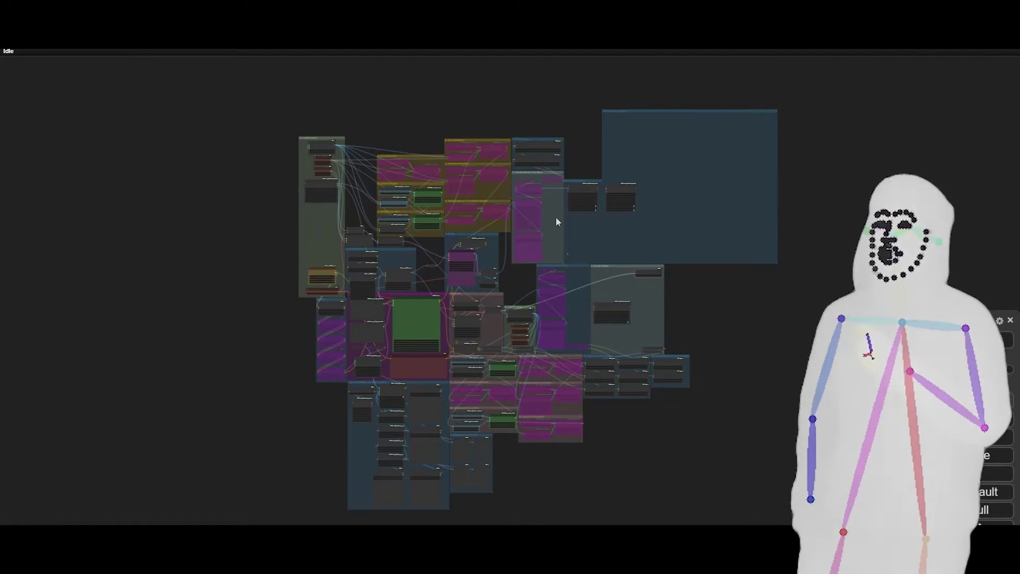
- Bring up the server console and copy the was-node-suite-comfyui IMPORT FAILED line
{"action": "key", "text": "alt+Tab"}
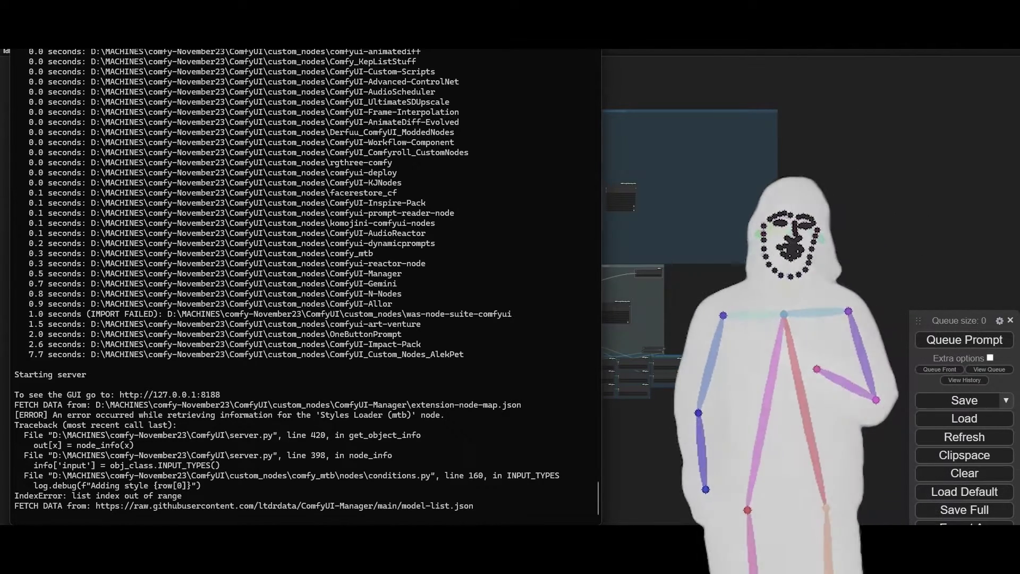
{"action": "left_click", "coordinate": [773, 309]}
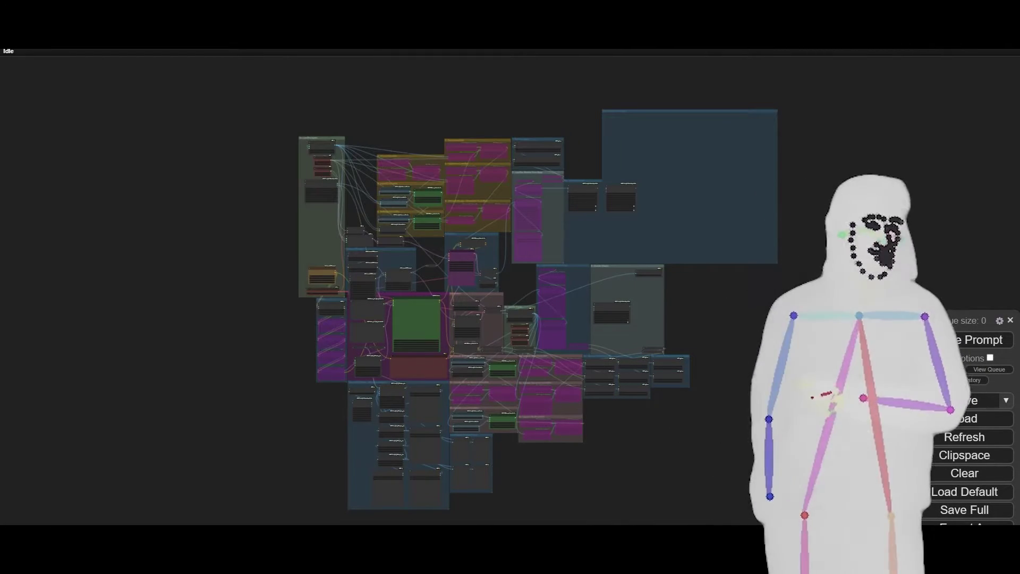
{"action": "left_click_drag", "start_coordinate": [1006, 106], "coordinate": [984, 97]}
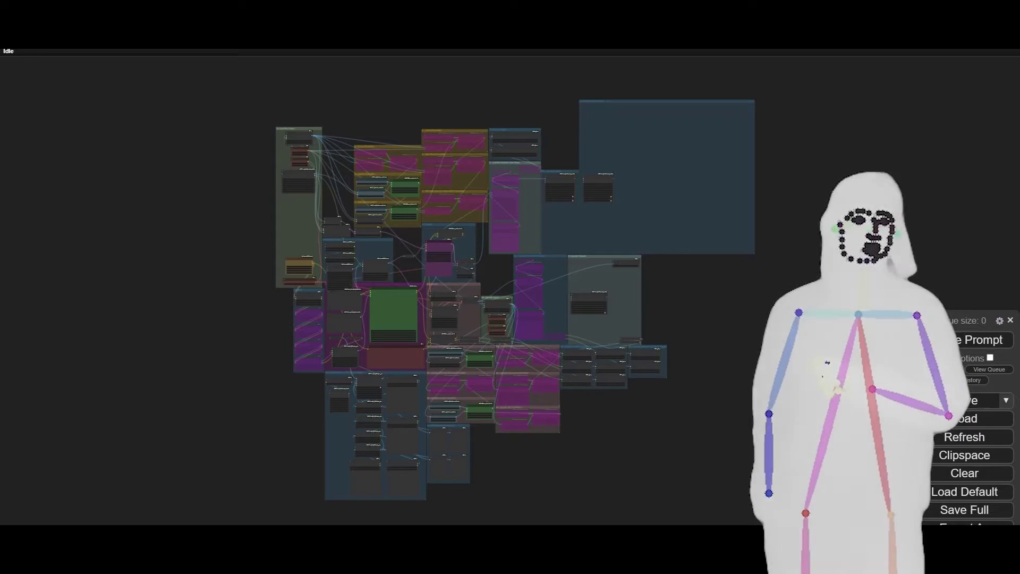
{"action": "key", "text": "F11"}
{"action": "left_click", "coordinate": [123, 368]}
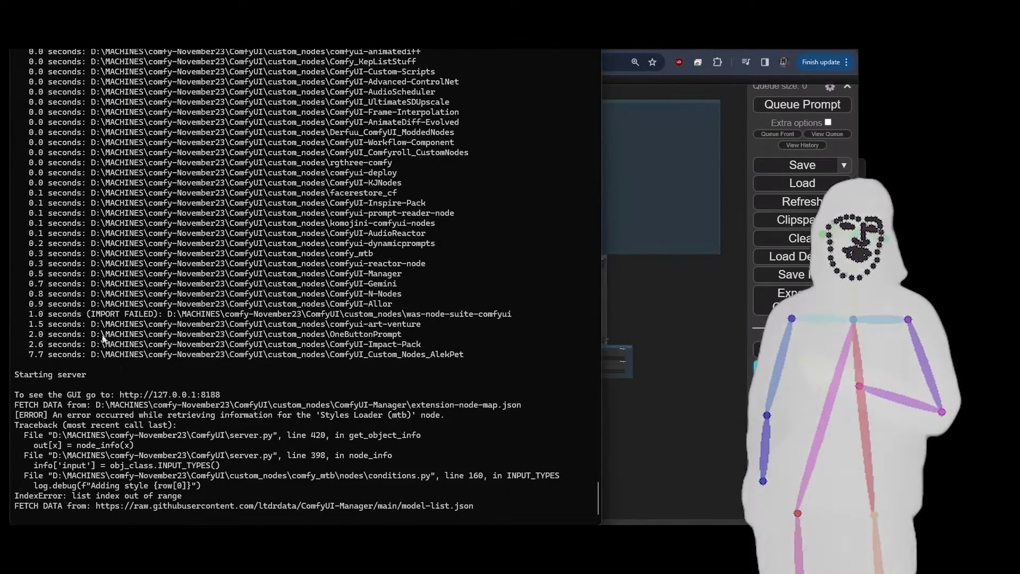
{"action": "left_click_drag", "start_coordinate": [86, 314], "coordinate": [150, 319]}
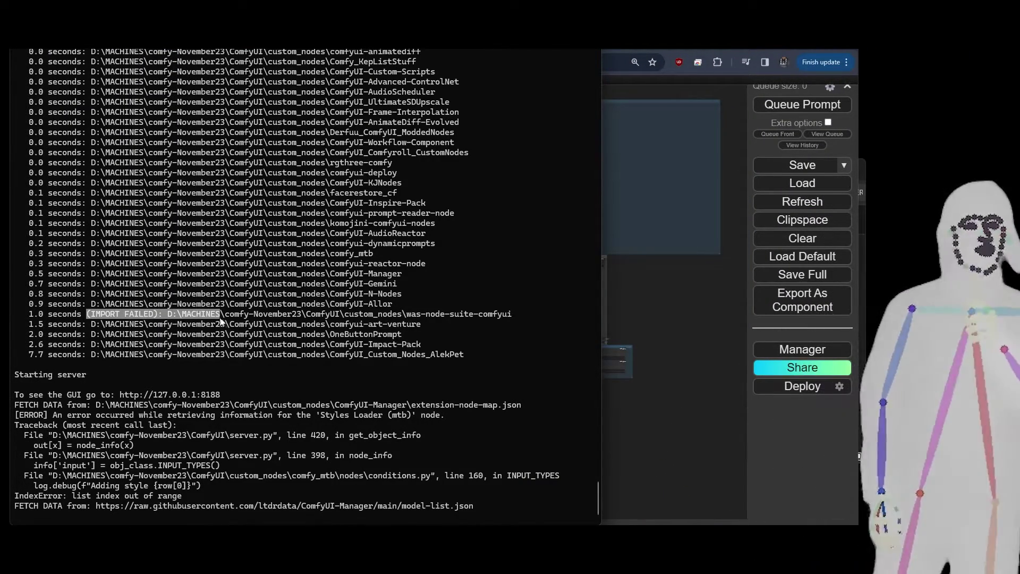
{"action": "left_click_drag", "start_coordinate": [223, 322], "coordinate": [455, 318]}
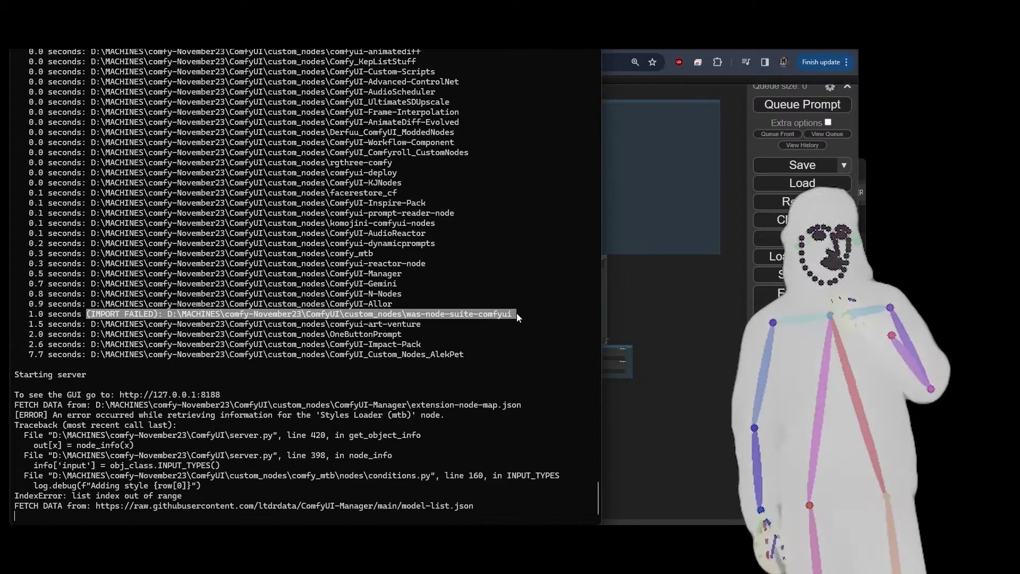
{"action": "right_click", "coordinate": [409, 336]}
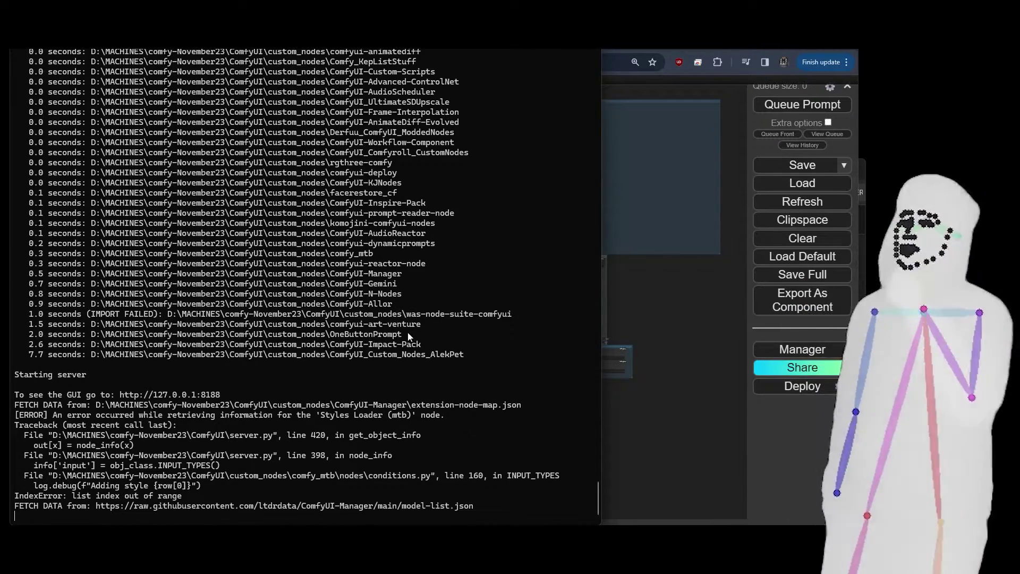
- Copy the OneButtonPrompt custom node path from the startup log
{"action": "left_click_drag", "start_coordinate": [409, 336], "coordinate": [174, 336]}
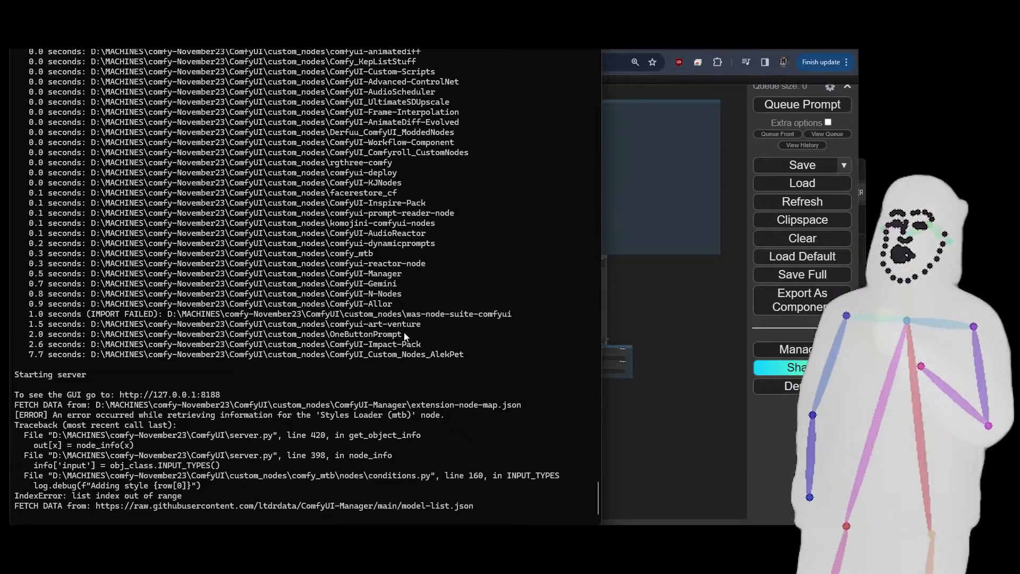
{"action": "left_click_drag", "start_coordinate": [404, 334], "coordinate": [101, 338]}
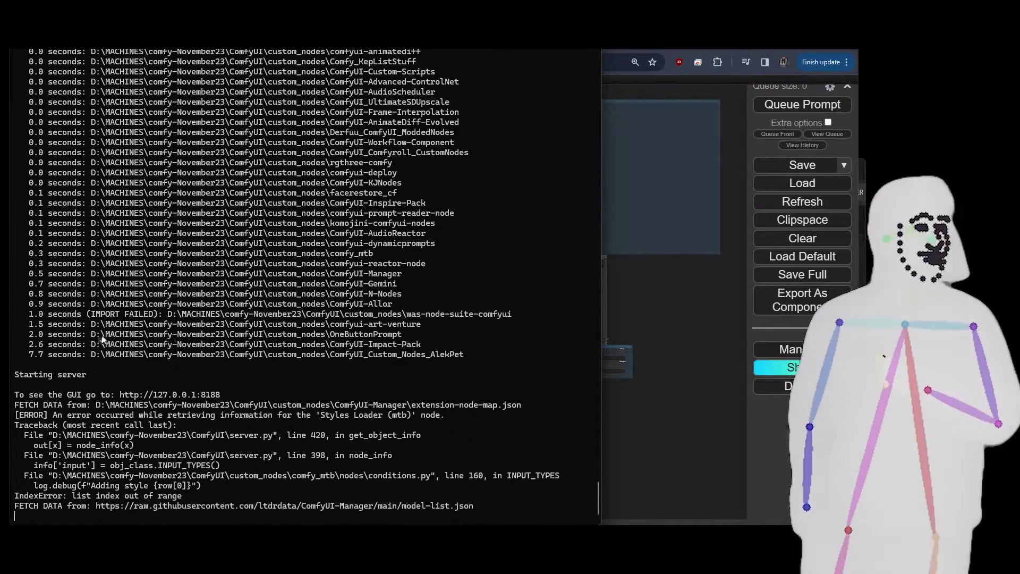
{"action": "right_click", "coordinate": [406, 337]}
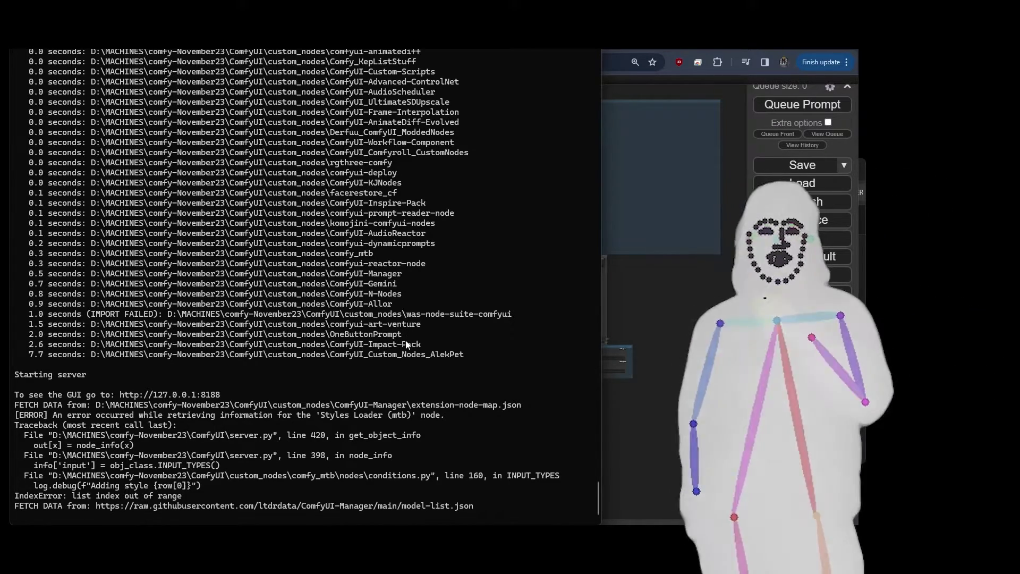